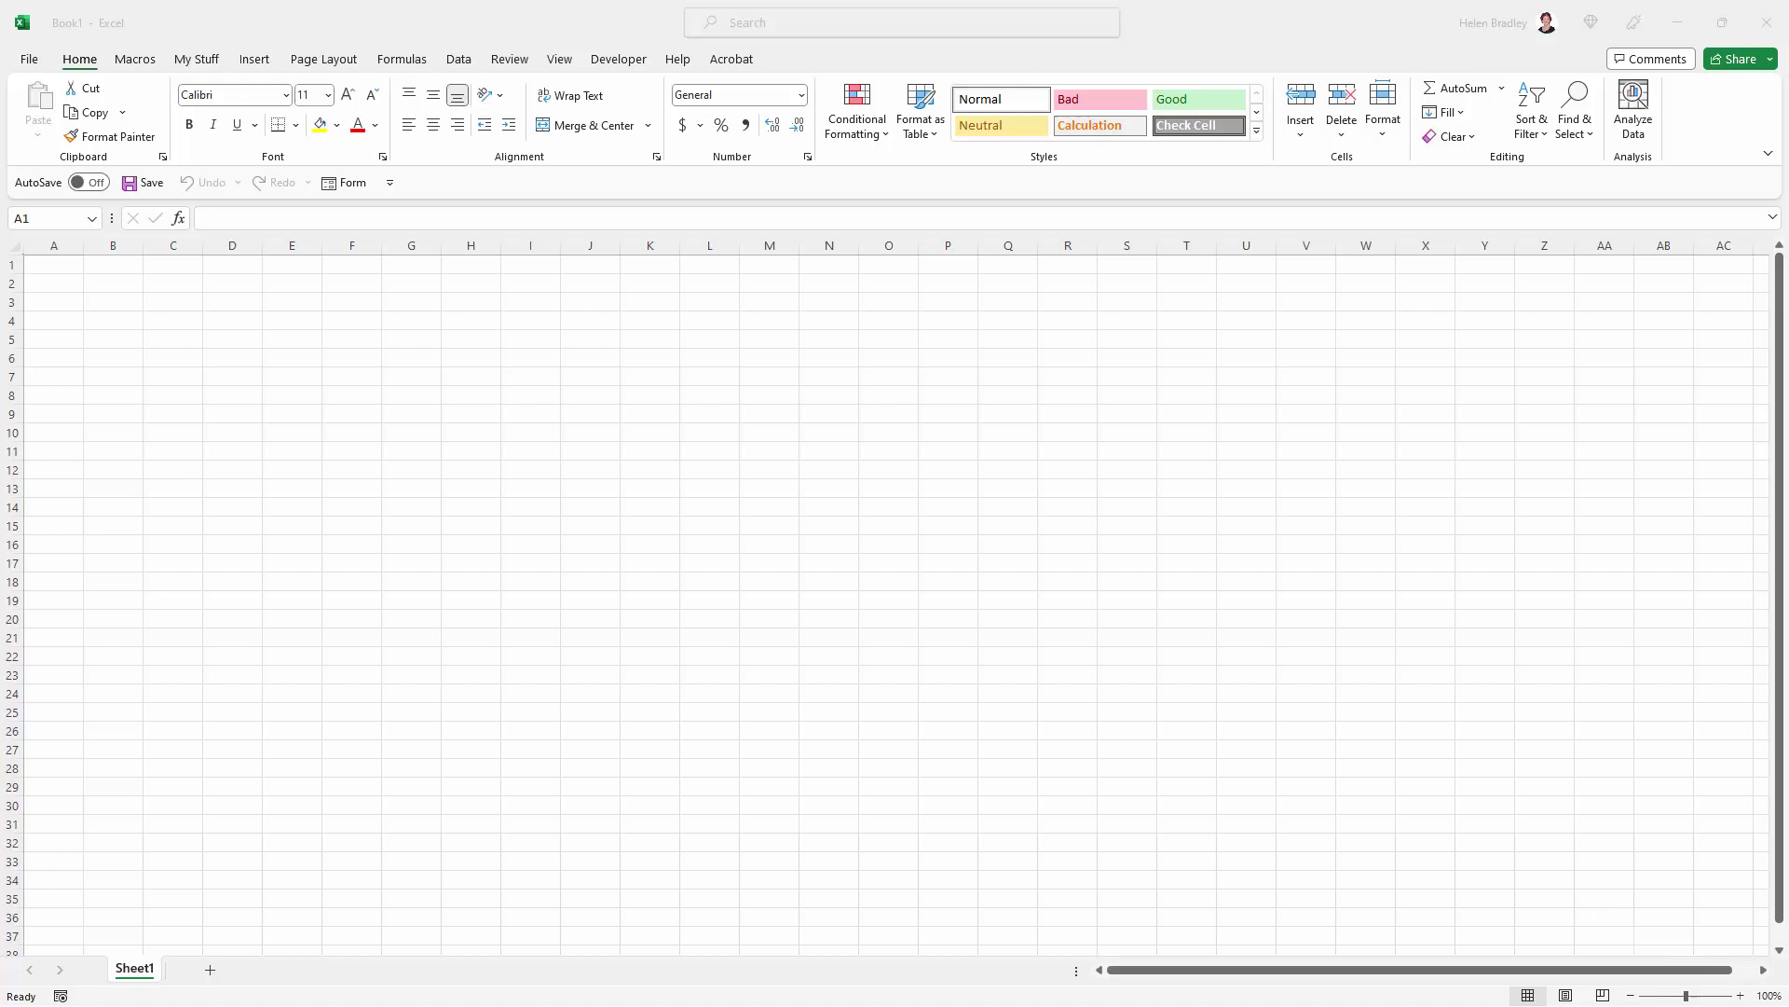
- Leave the 'Videos to upload' folder with its 41 MP4 files and switch back to the empty workbook
key(alt+Tab)
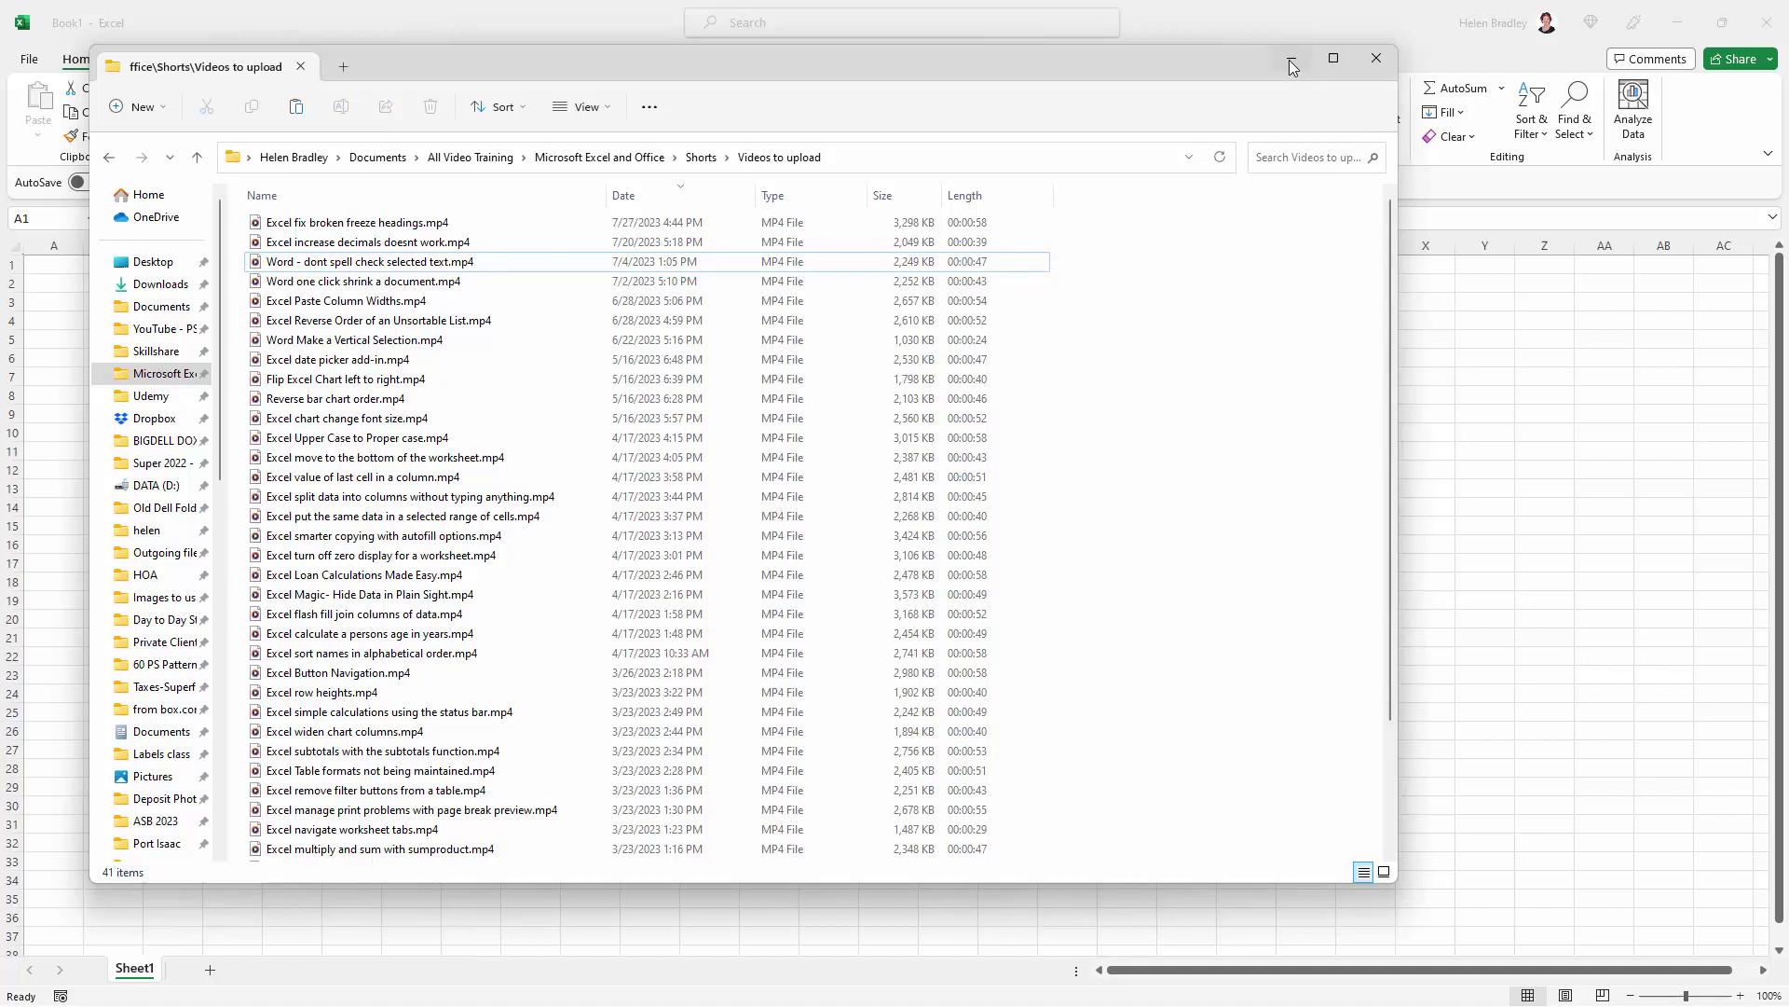
- Return to the workbook and start a Data > Get Data > From File > From Folder import
key(alt+Tab)
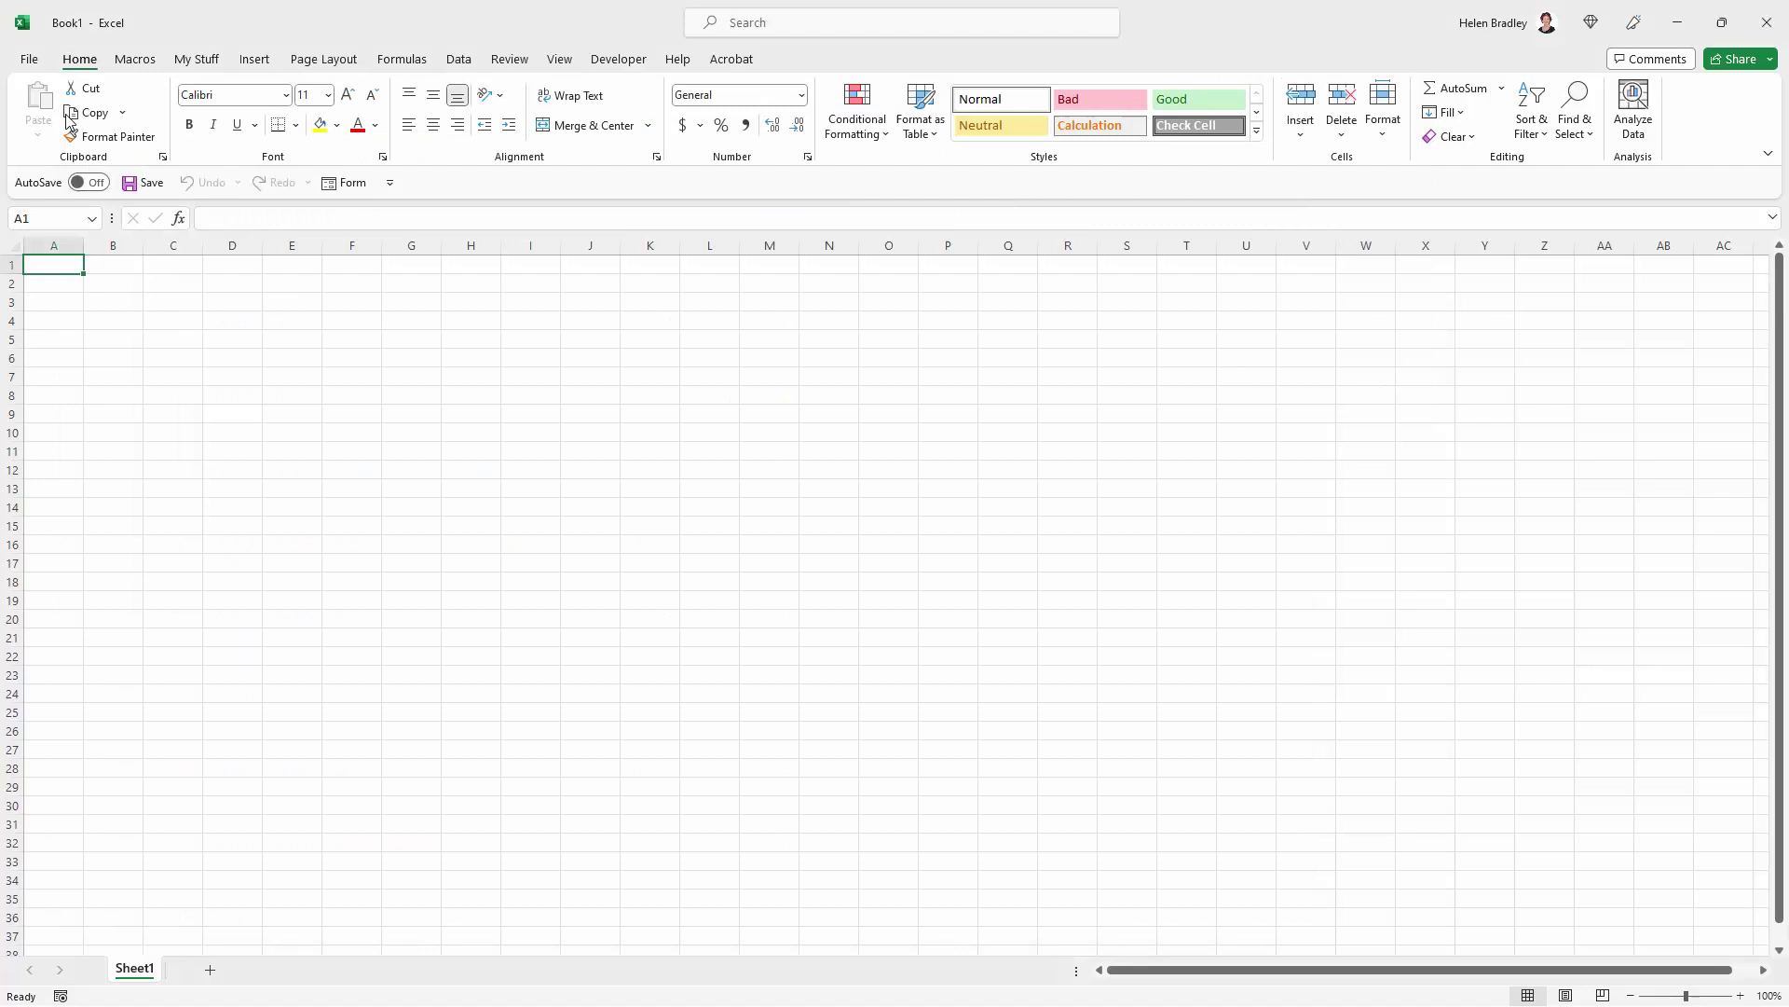
click(457, 62)
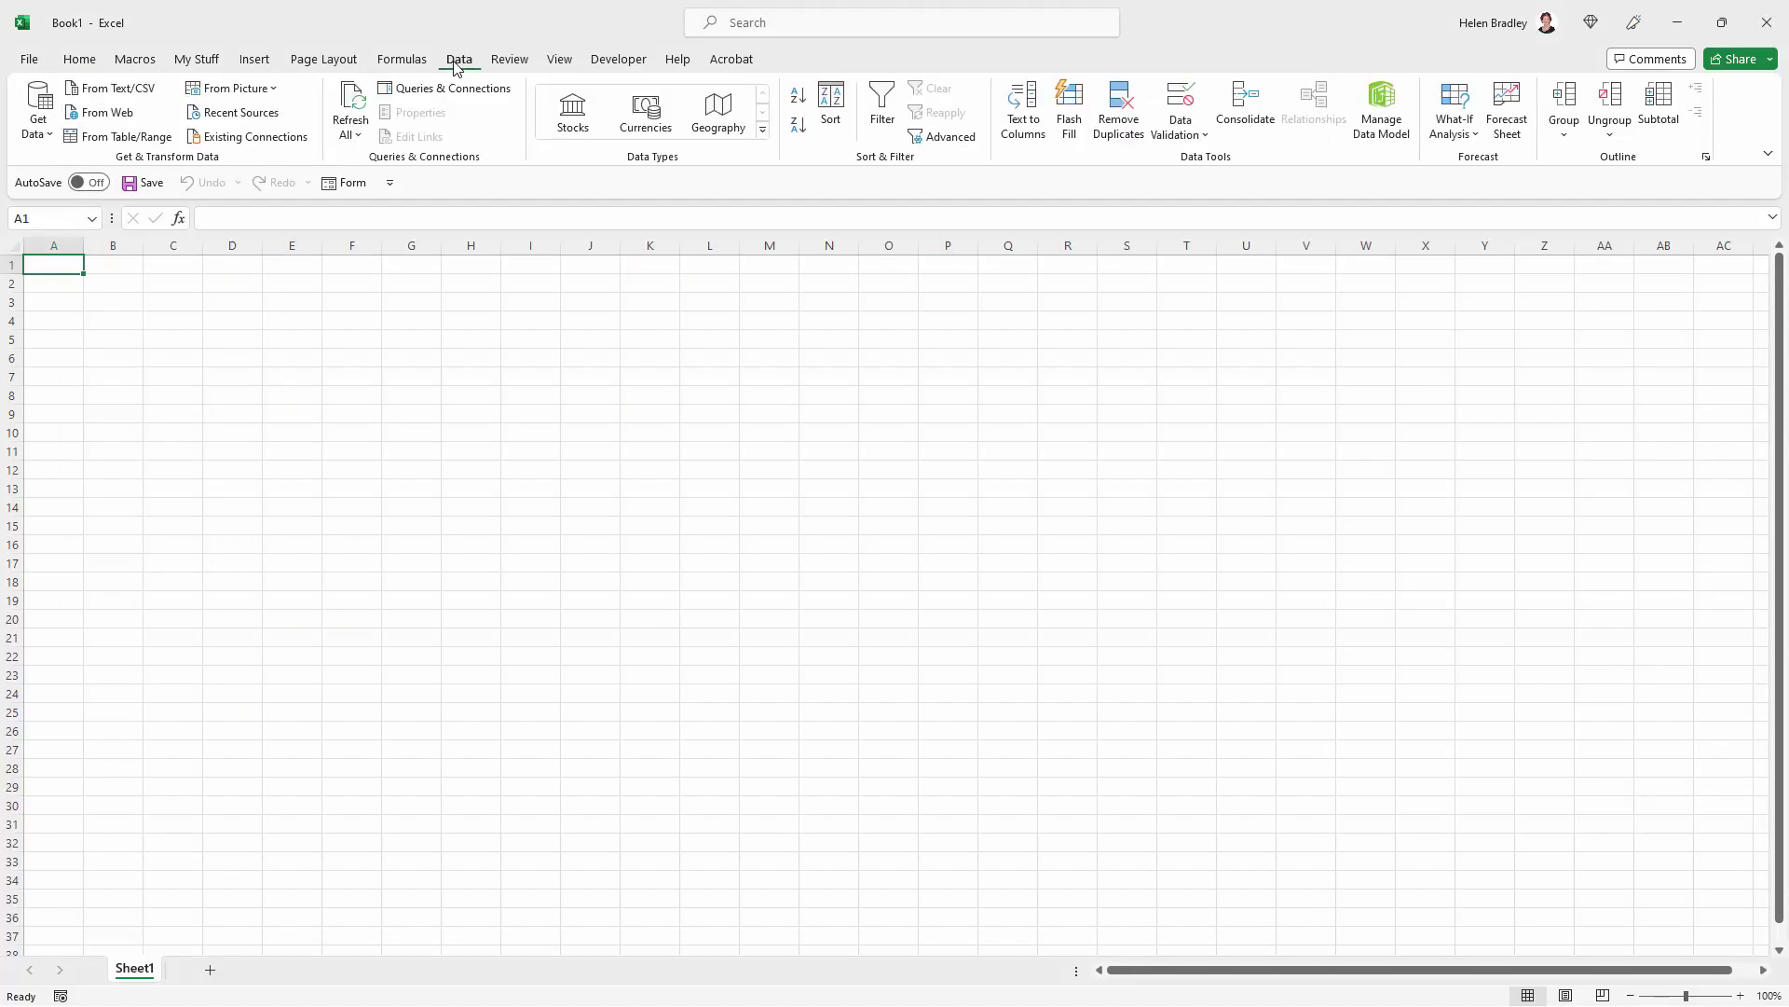
click(50, 137)
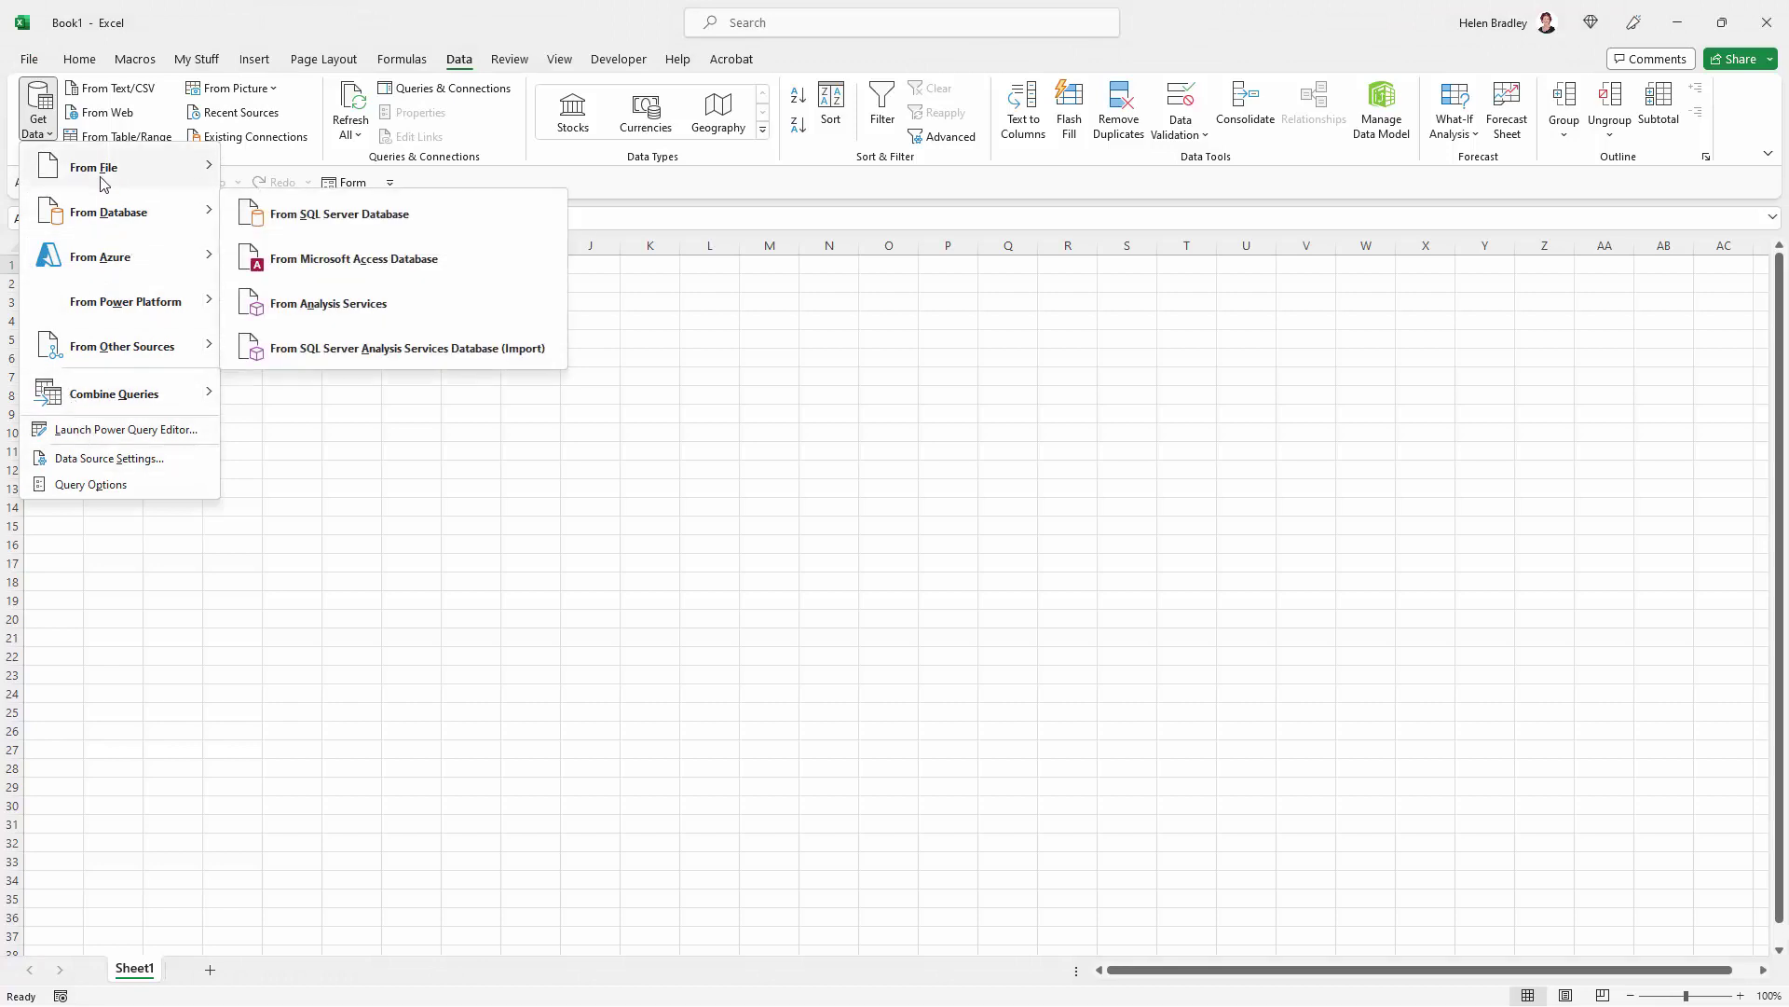
mouse_move(110, 169)
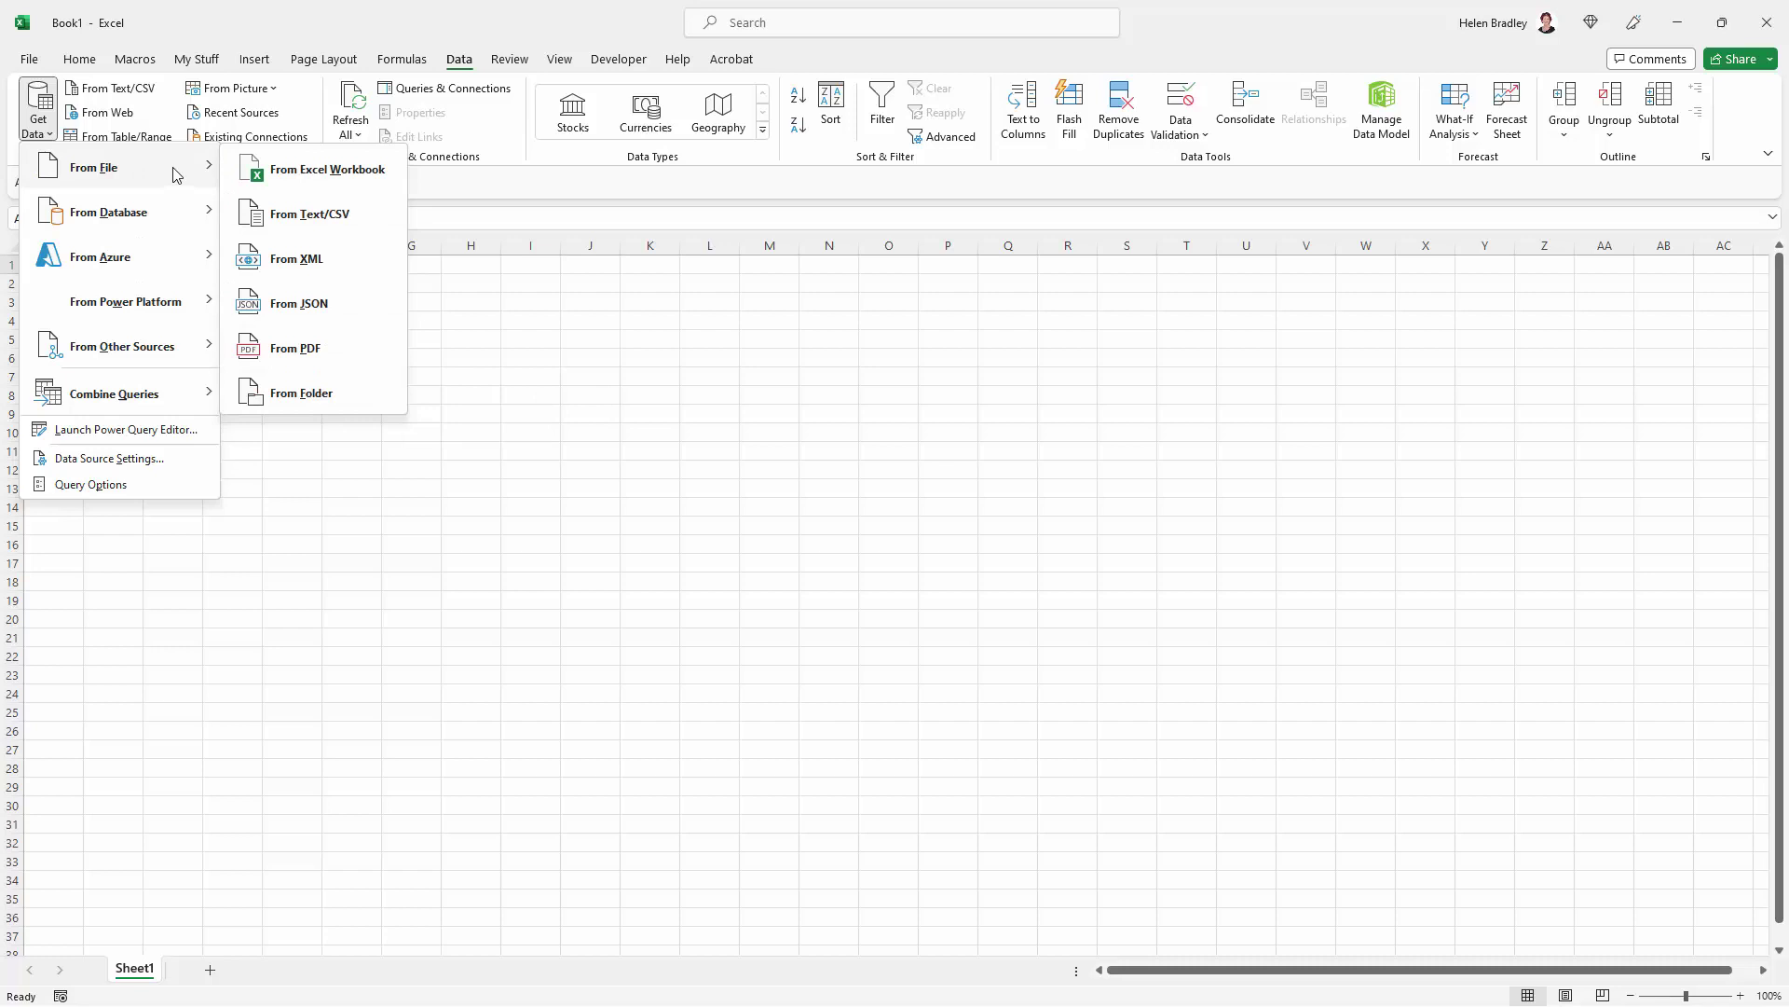
click(333, 395)
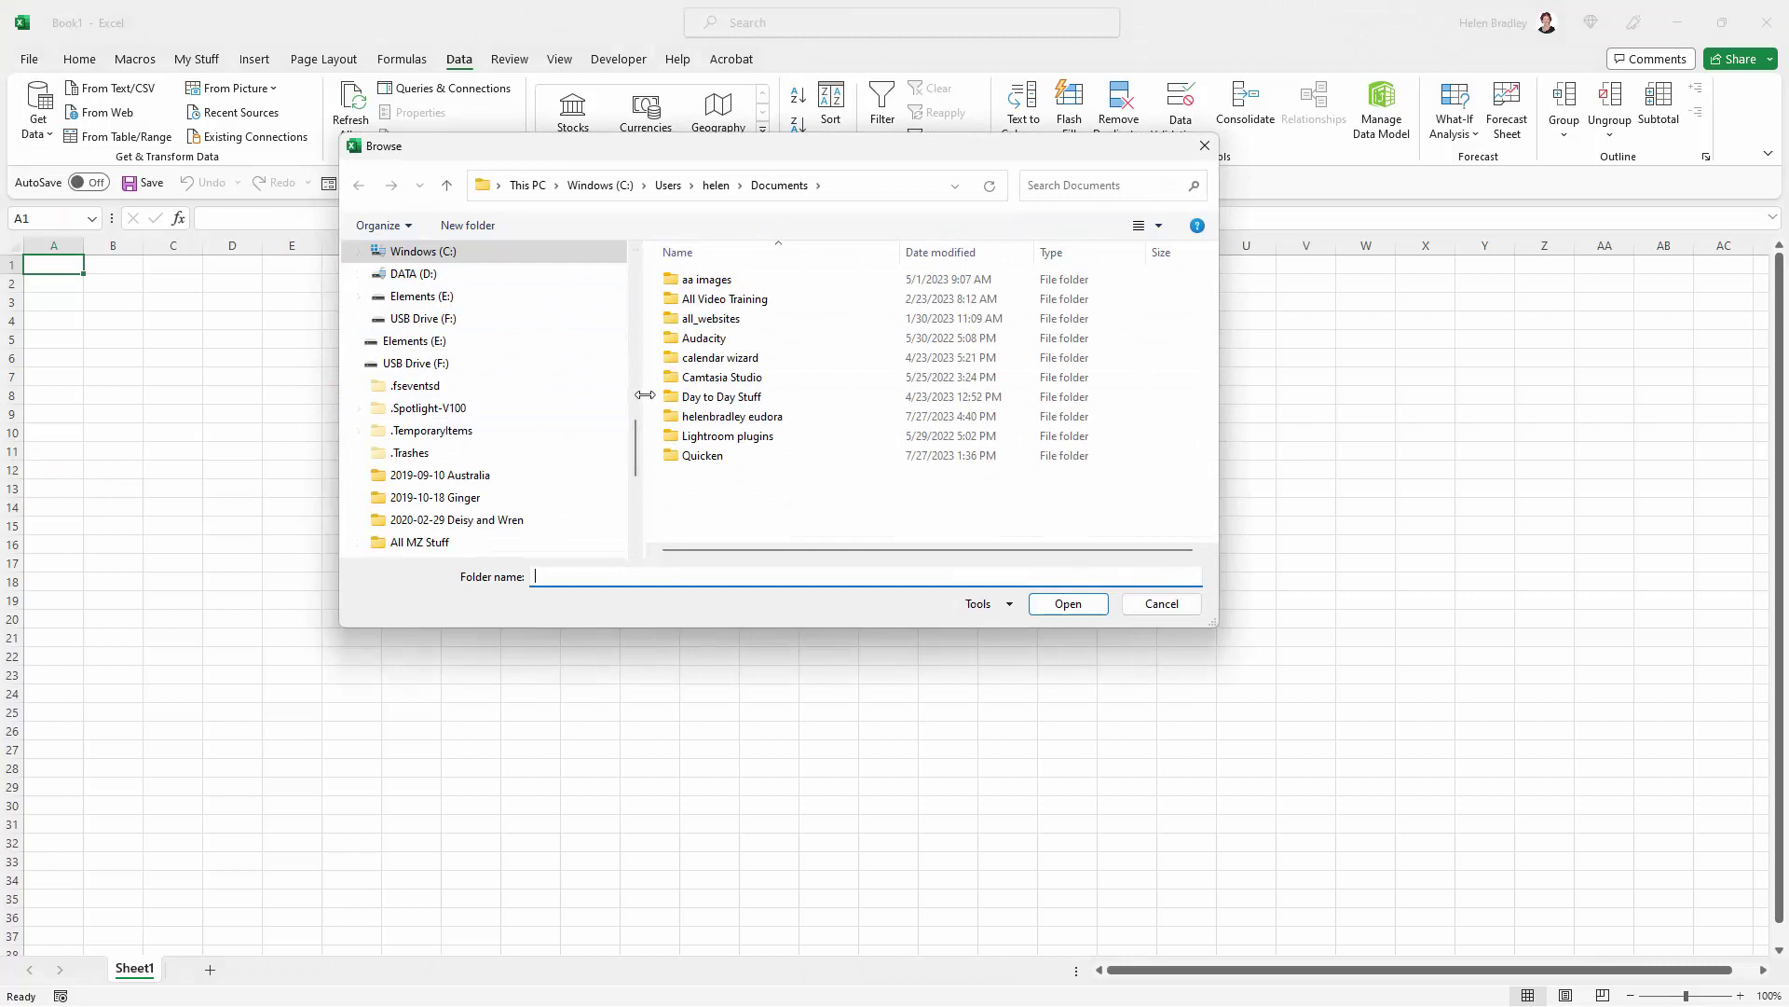
- Choose Microsoft Excel and Office > Shorts > Videos to upload as the source folder
drag(634, 422, 453, 264)
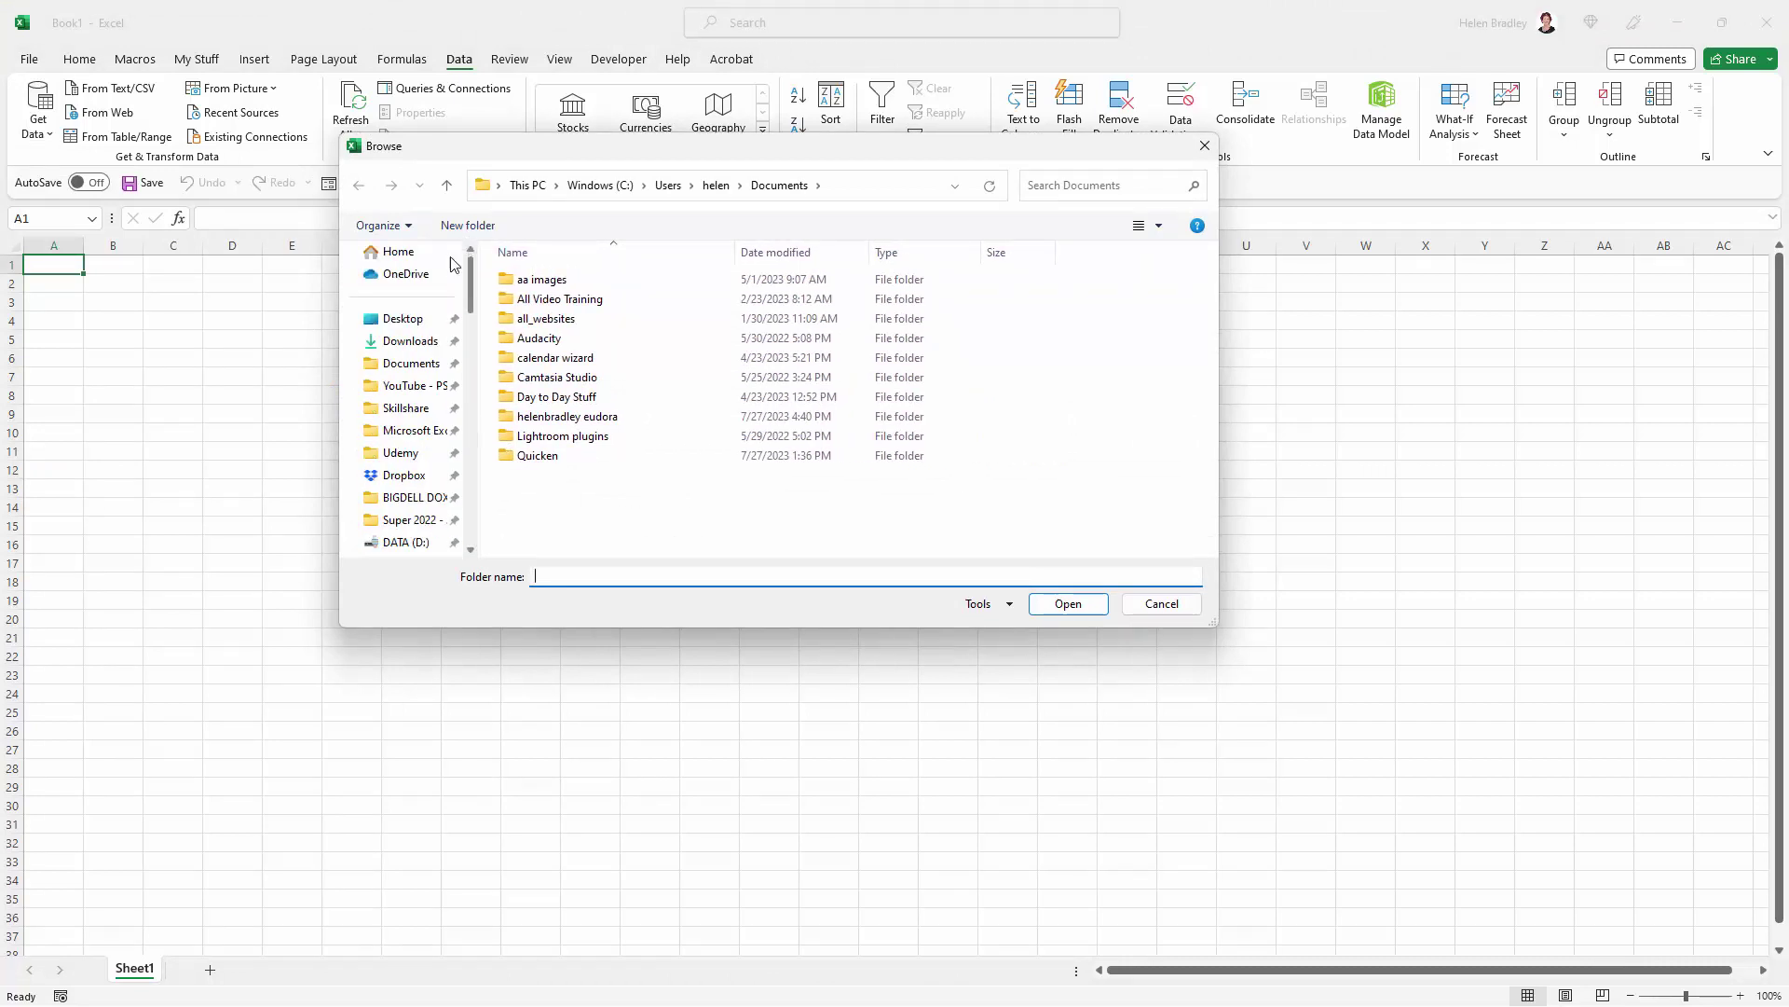
click(408, 430)
double_click(518, 337)
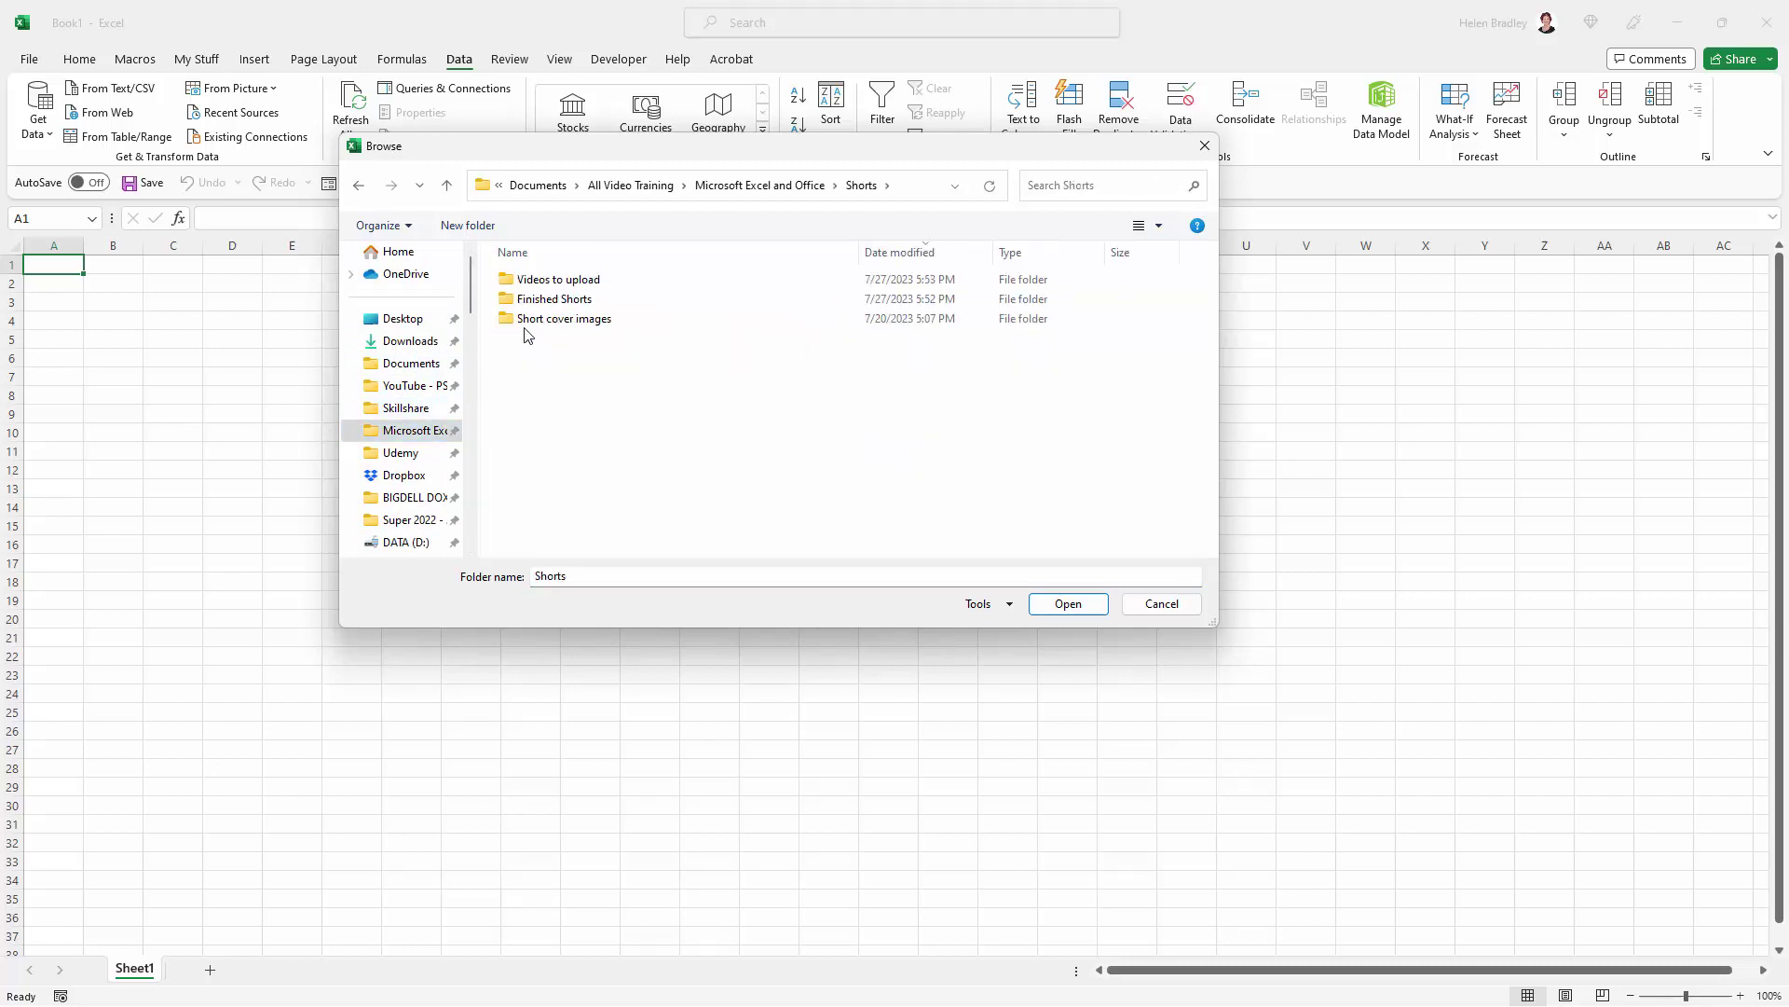
click(515, 284)
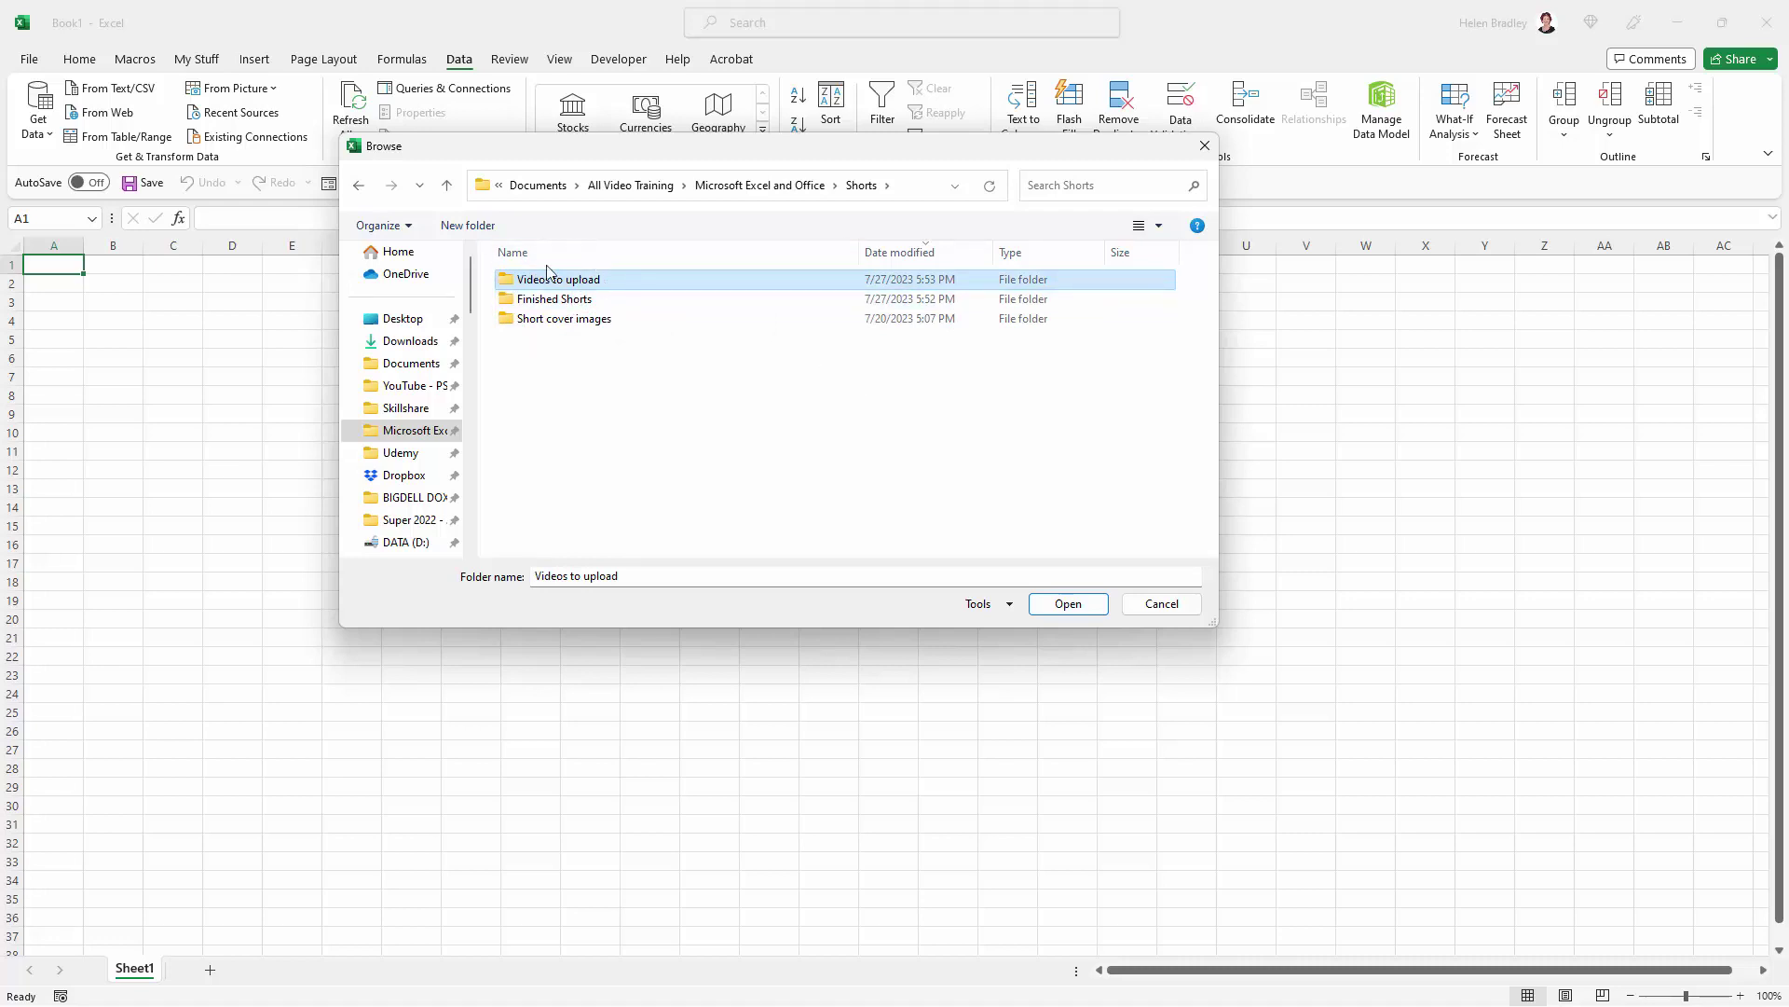
click(1068, 604)
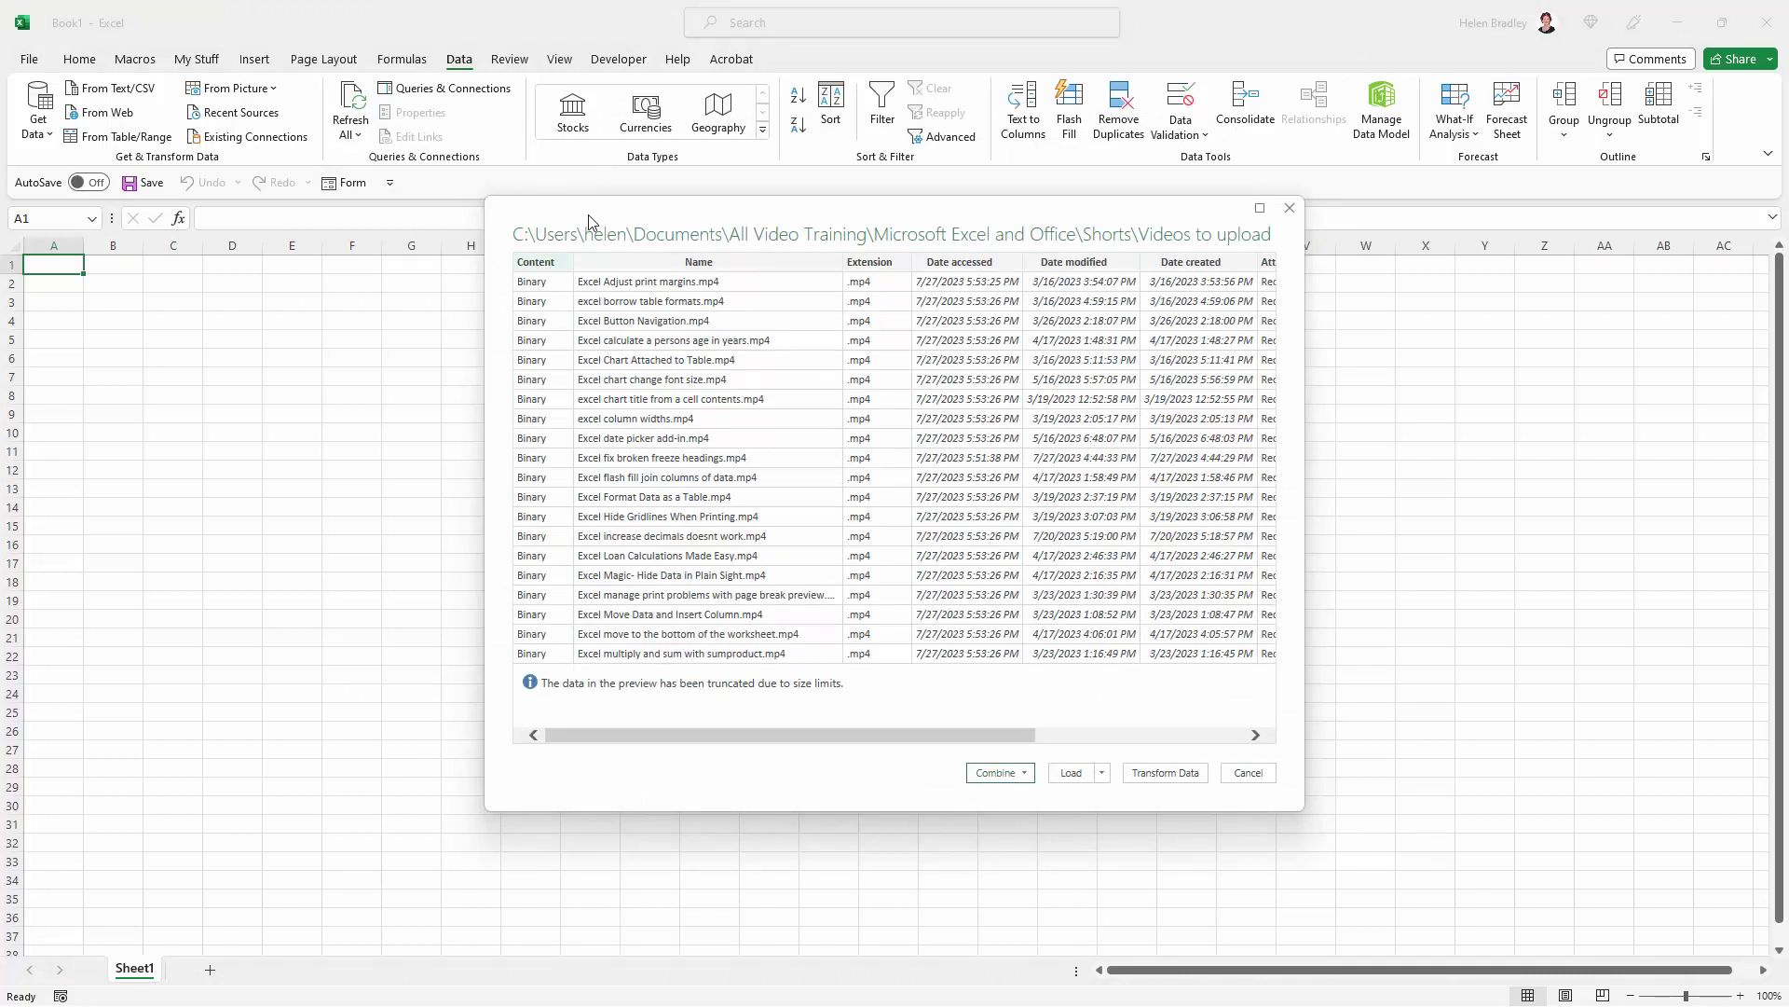
- Enlarge the file preview and send the 41-file list to Power Query via Transform Data
drag(589, 222, 352, 232)
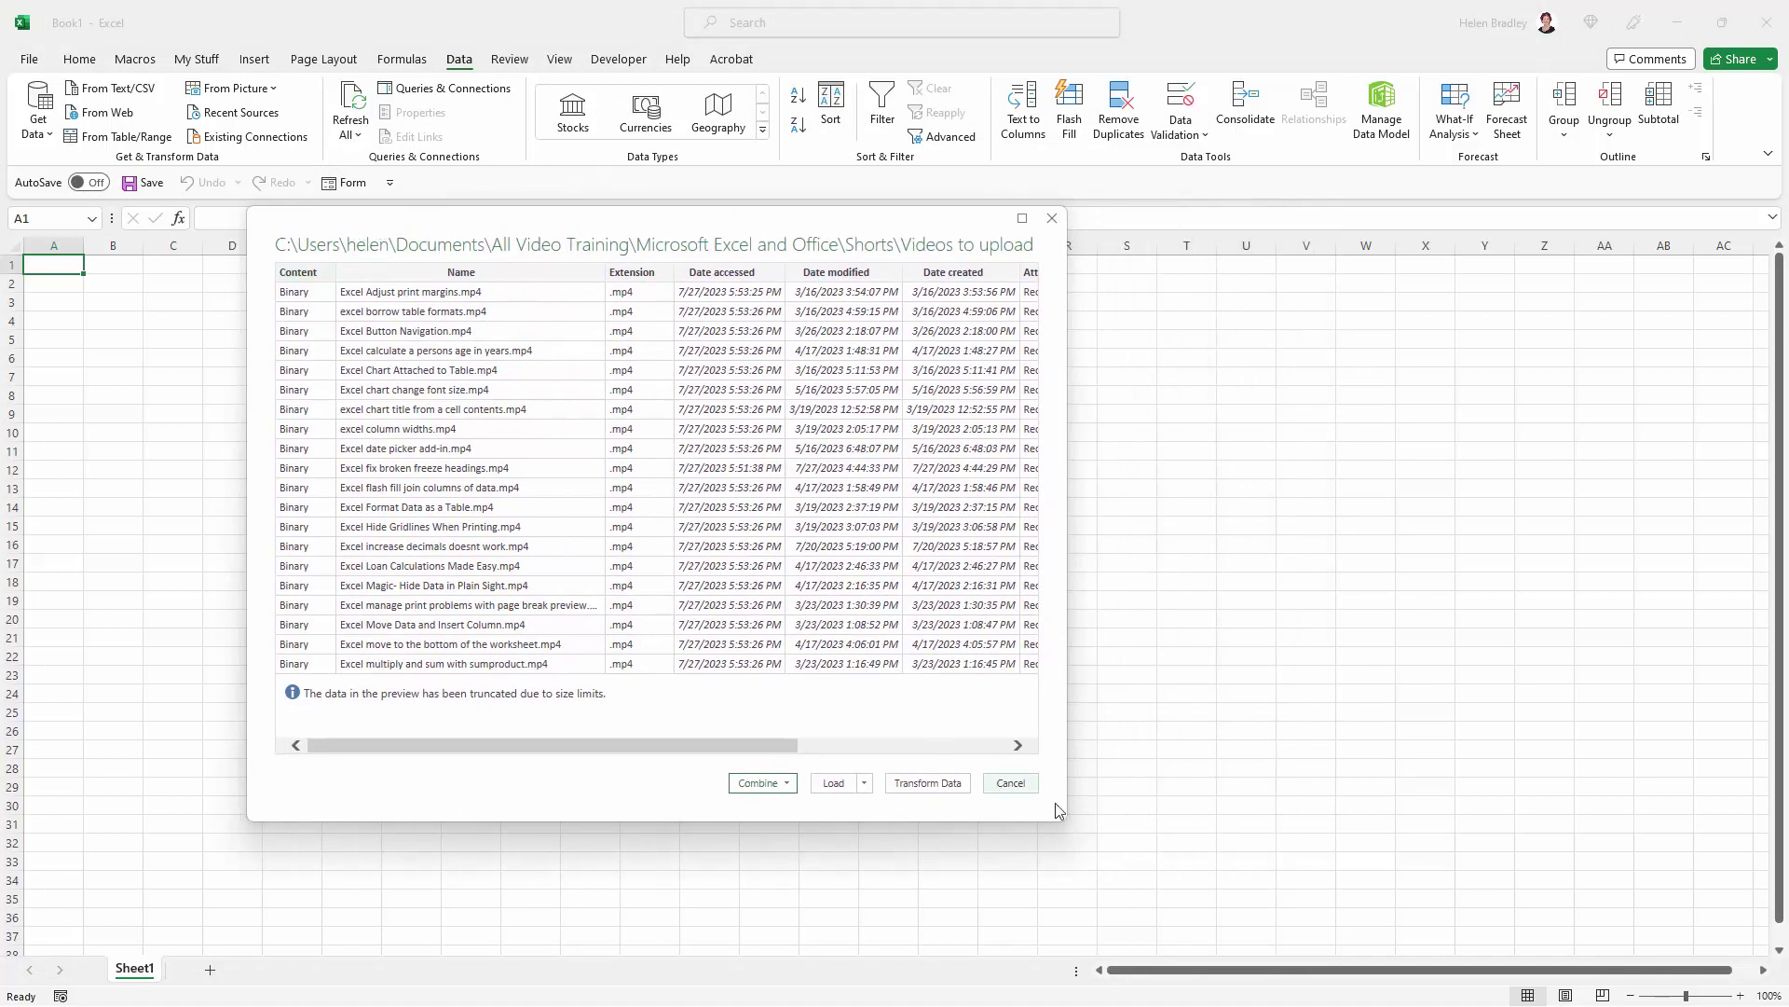
drag(1063, 813, 1489, 822)
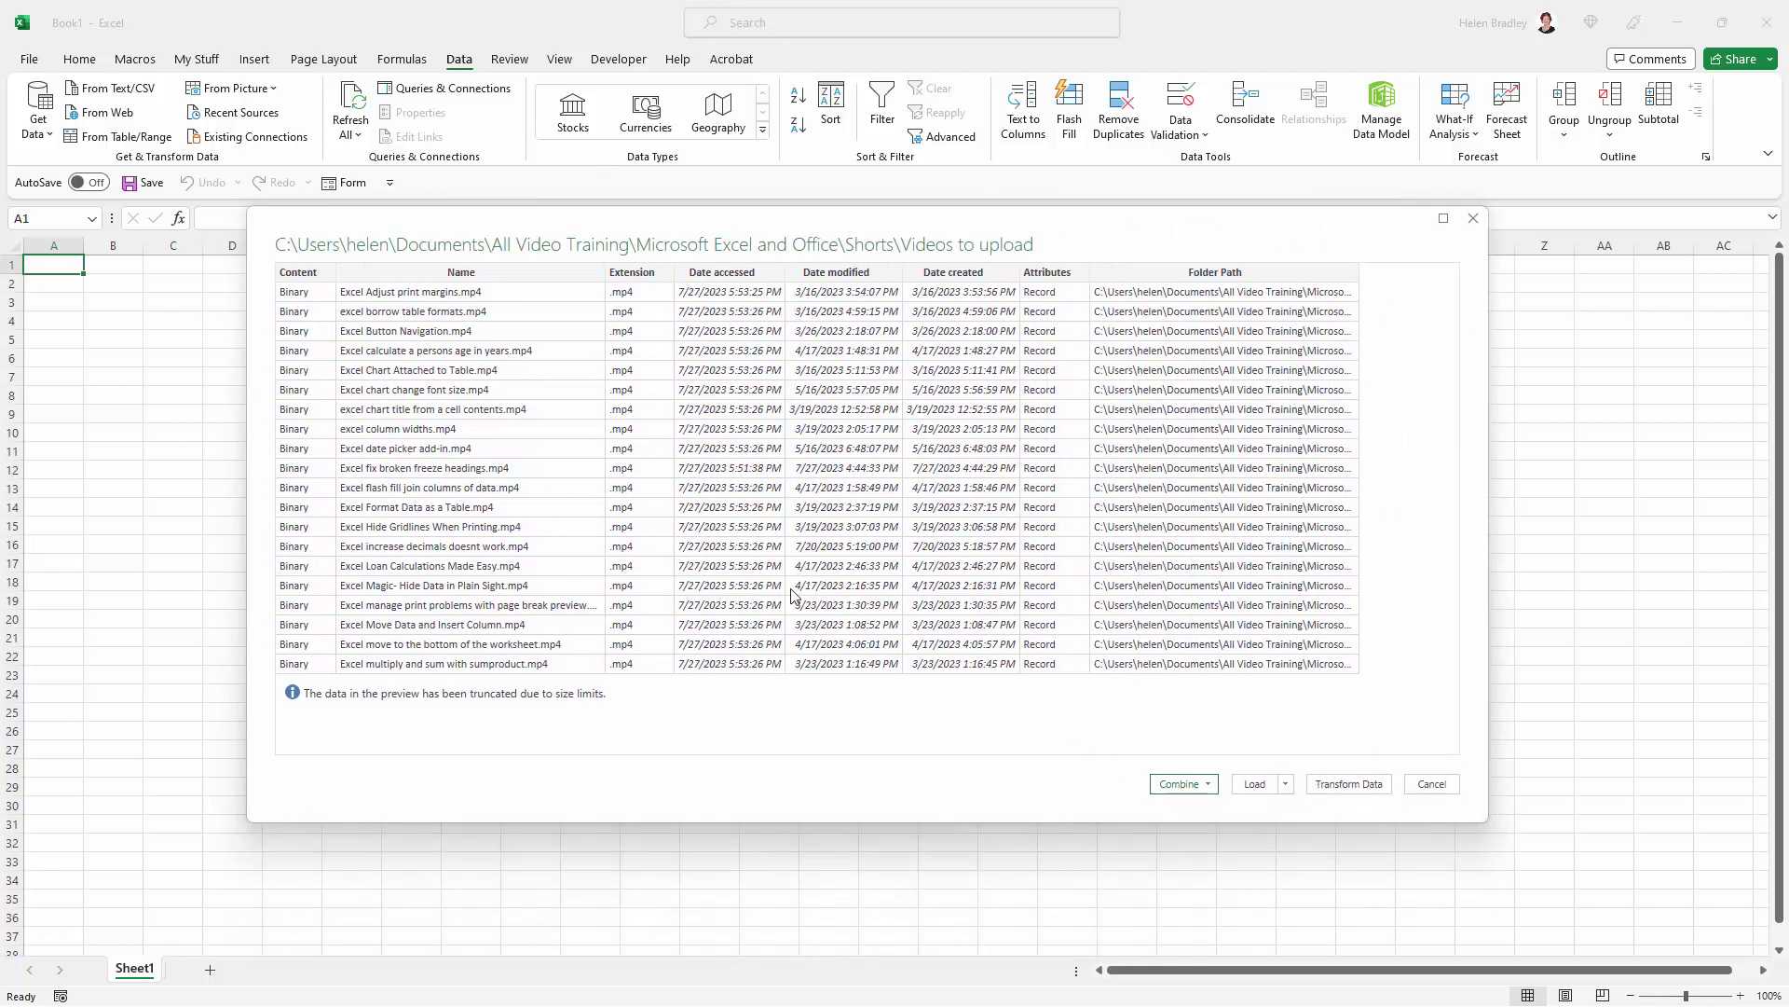
click(1346, 790)
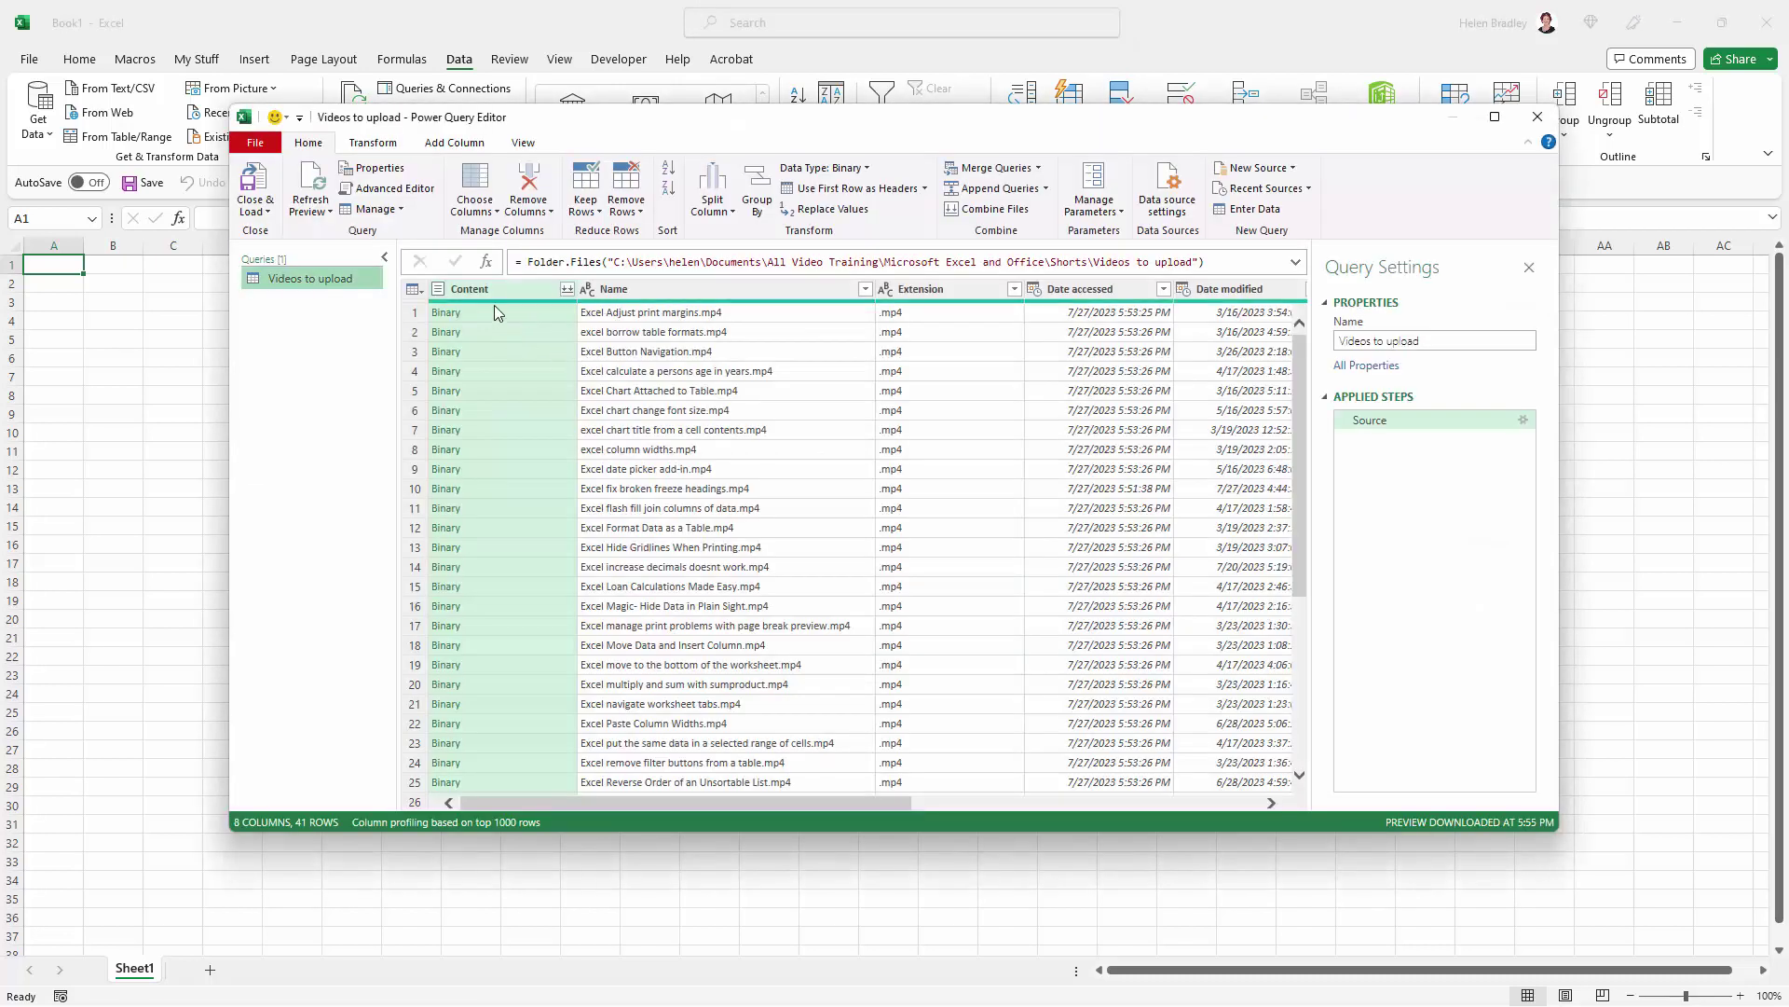
- Remove the Content, Extension, Date accessed, Date modified and Folder Path columns from the query
click(522, 289)
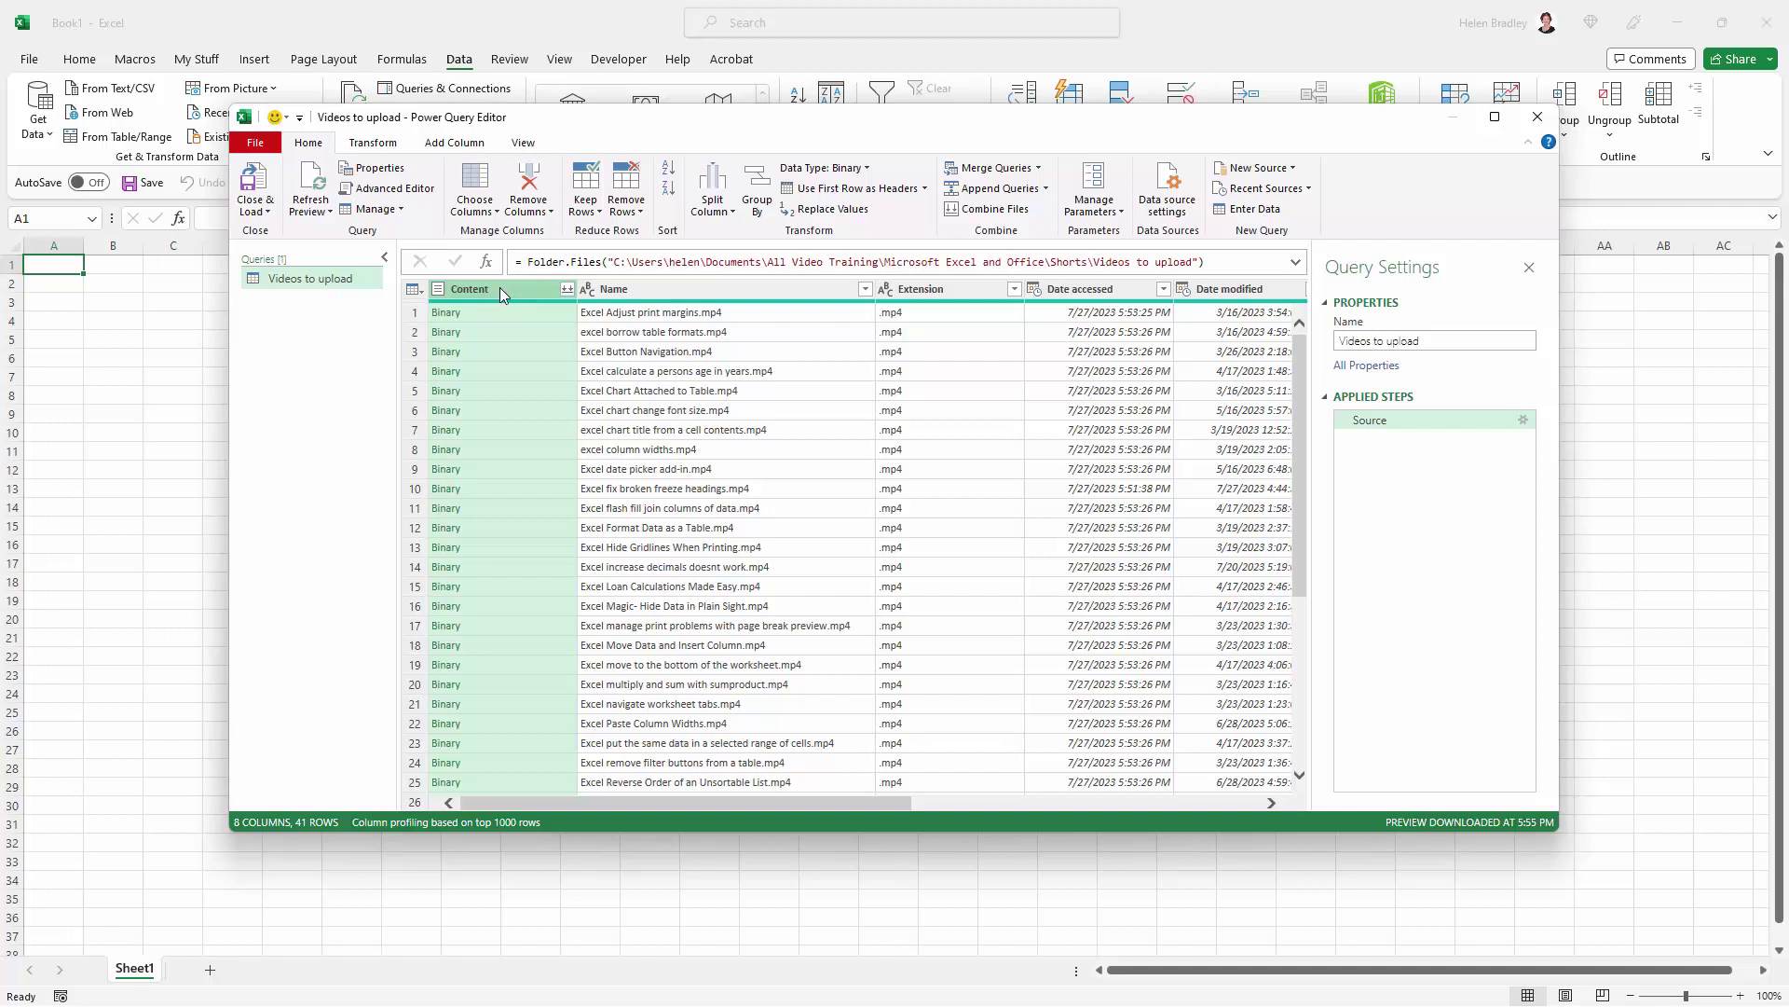
right_click(499, 288)
click(554, 325)
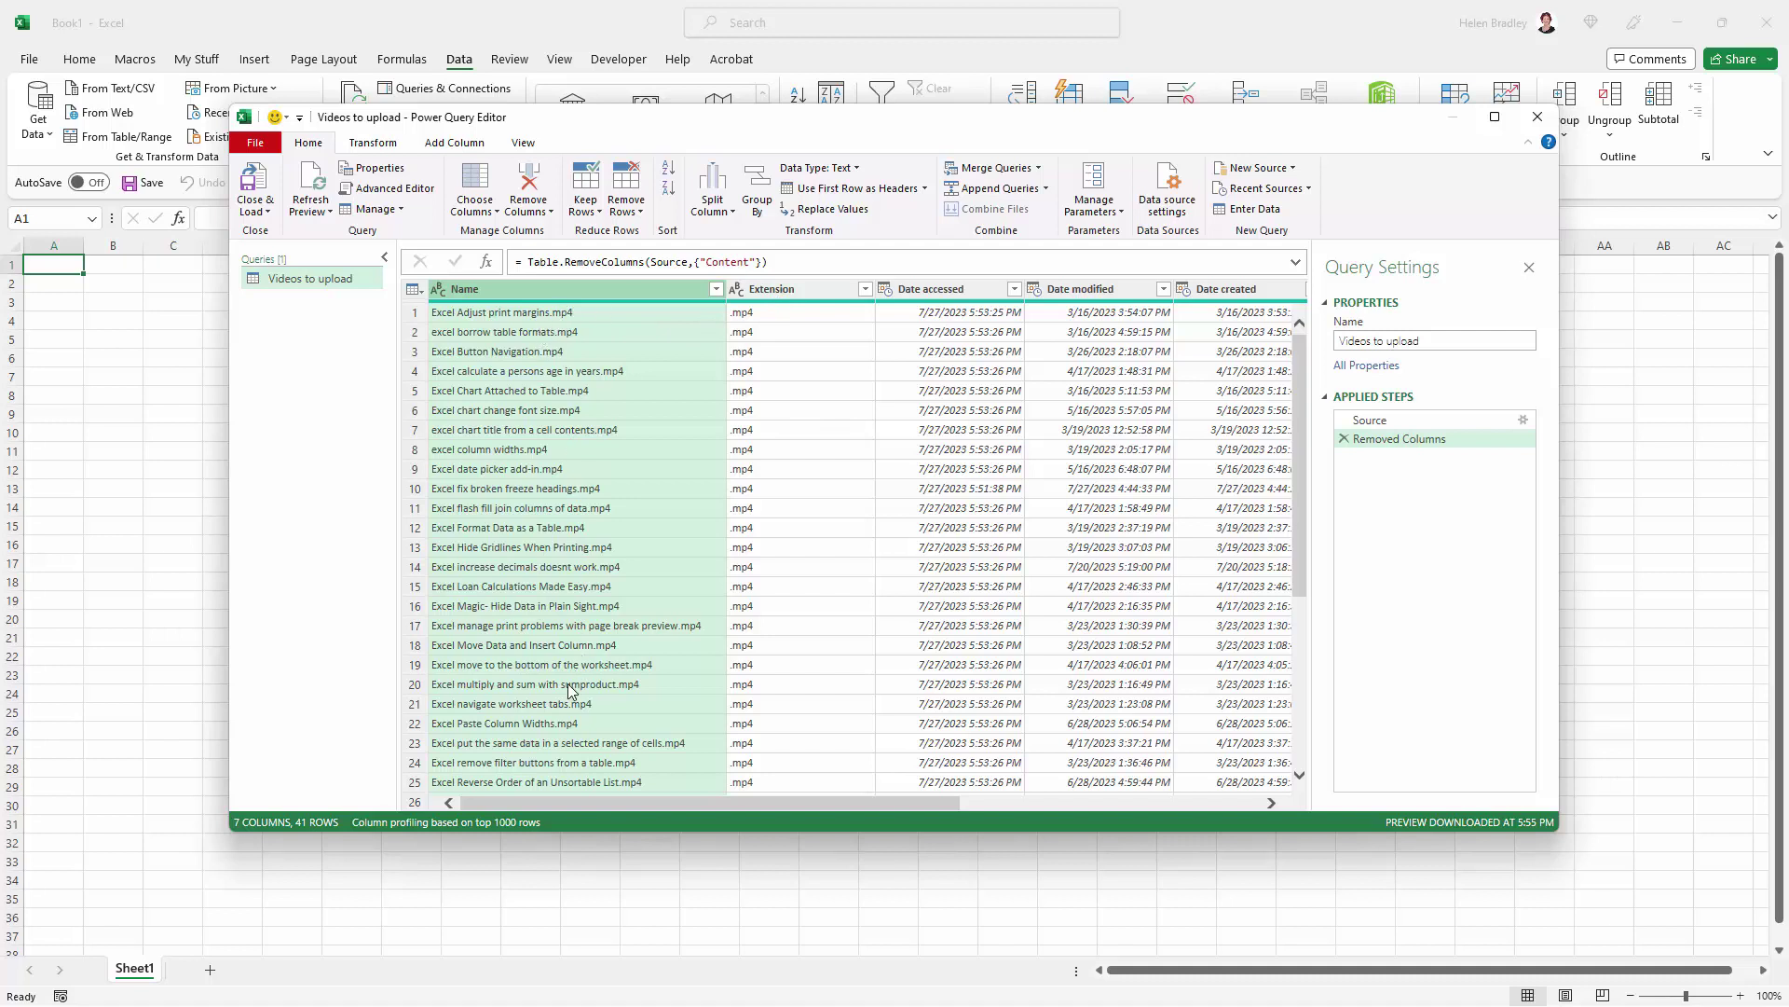
right_click(788, 291)
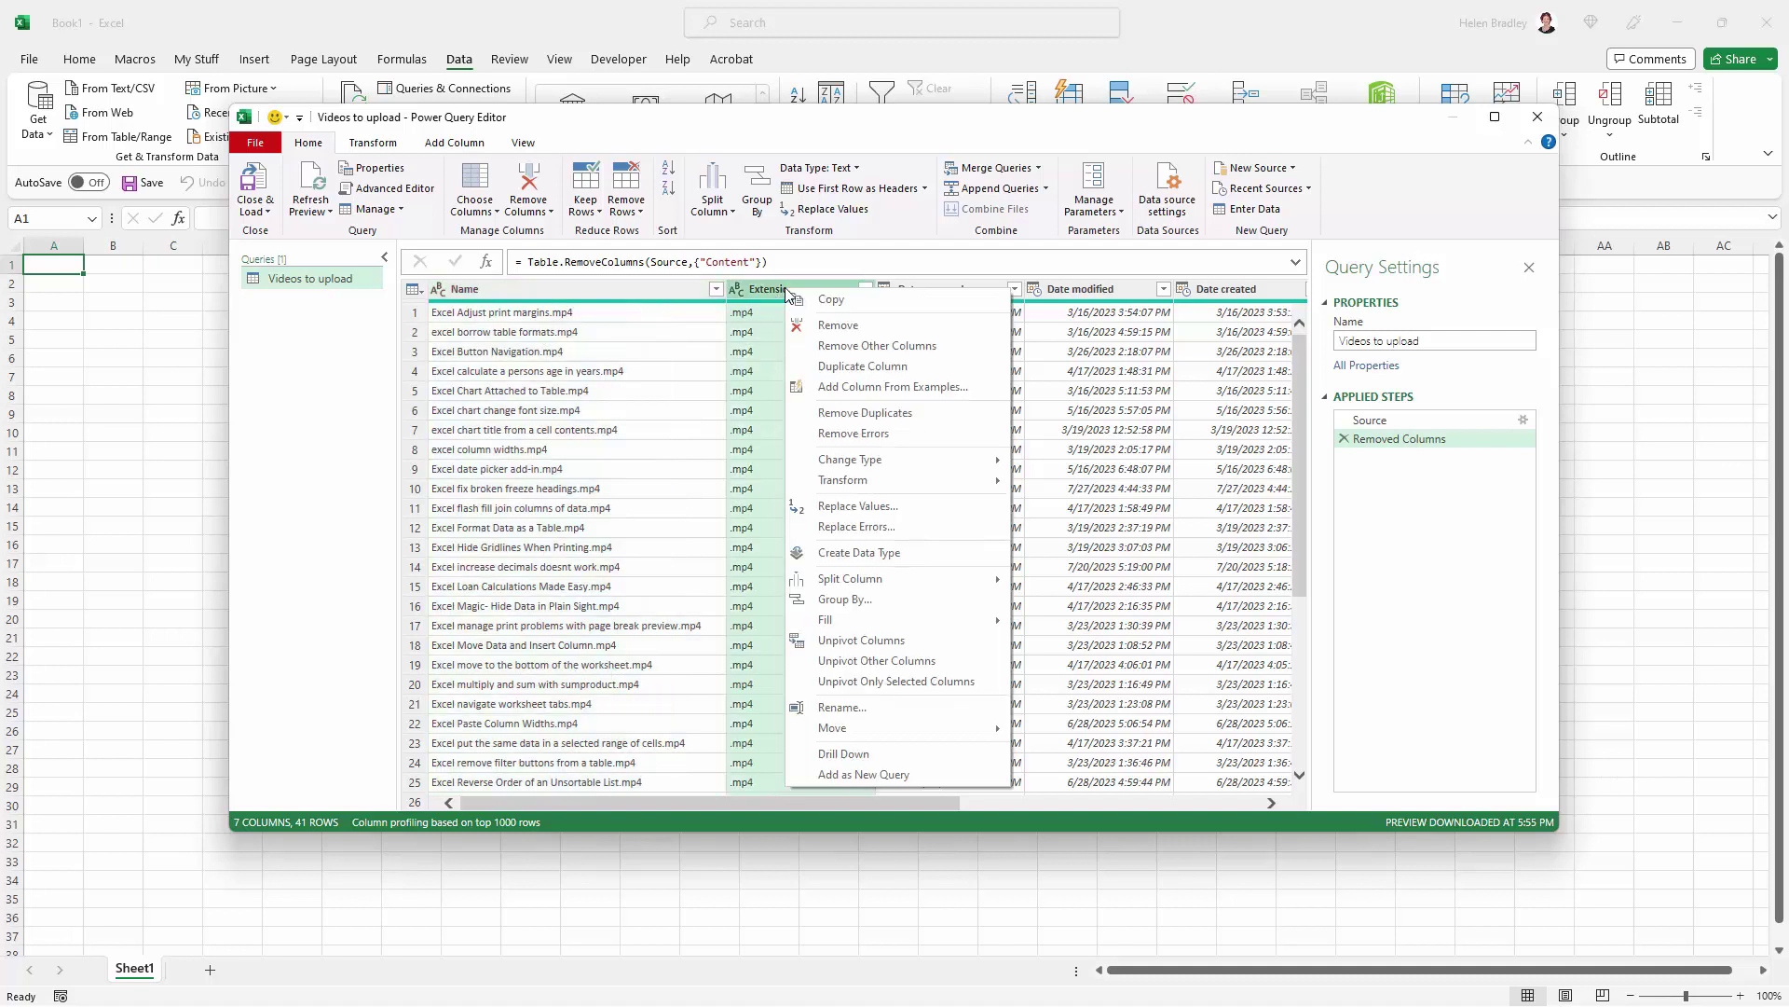
click(816, 326)
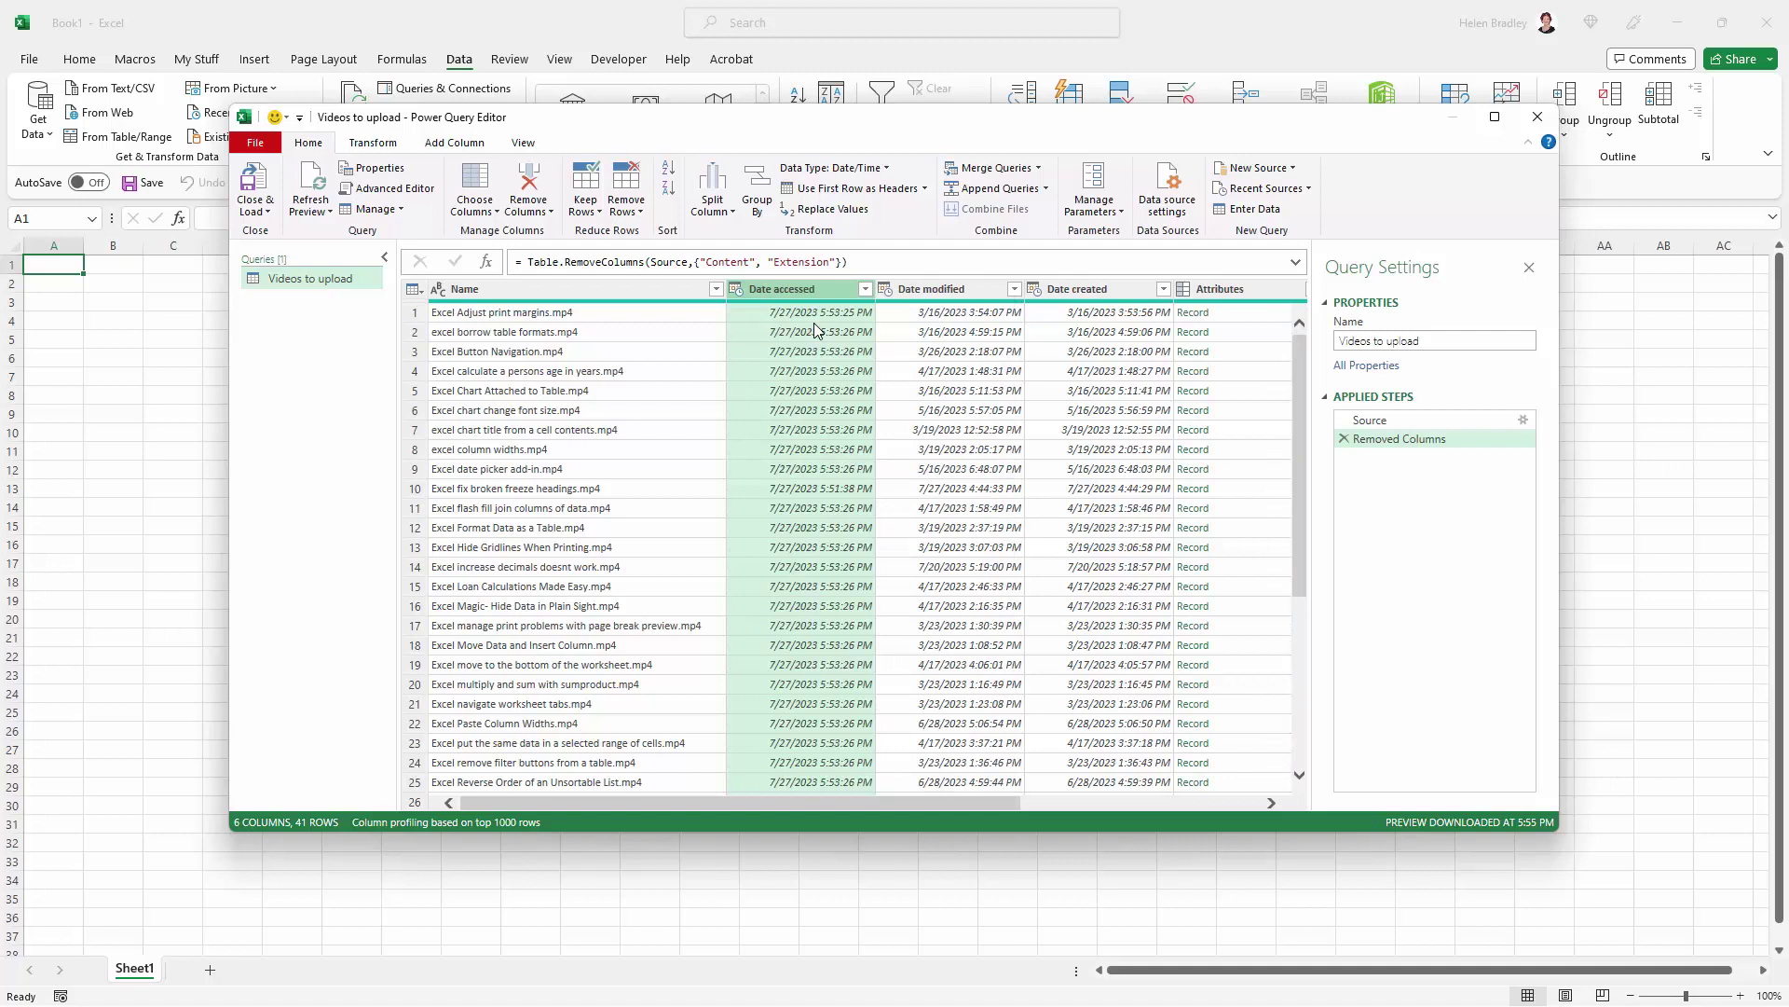
right_click(803, 290)
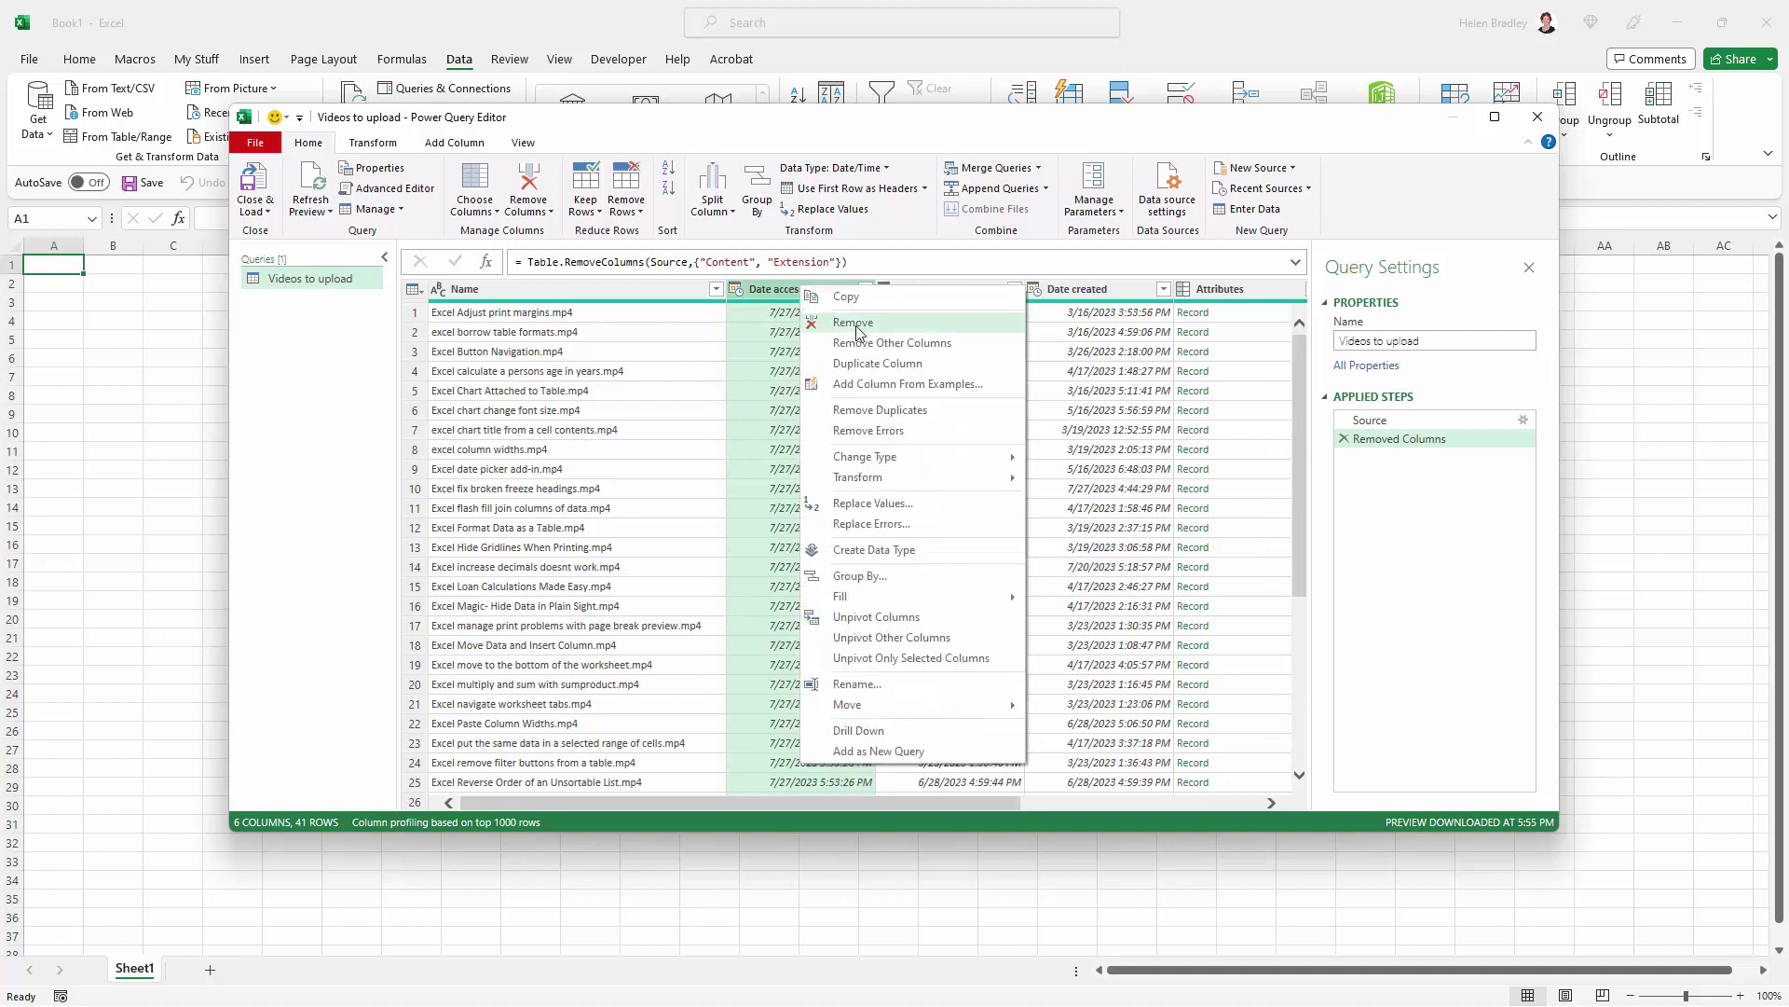
click(858, 328)
right_click(808, 296)
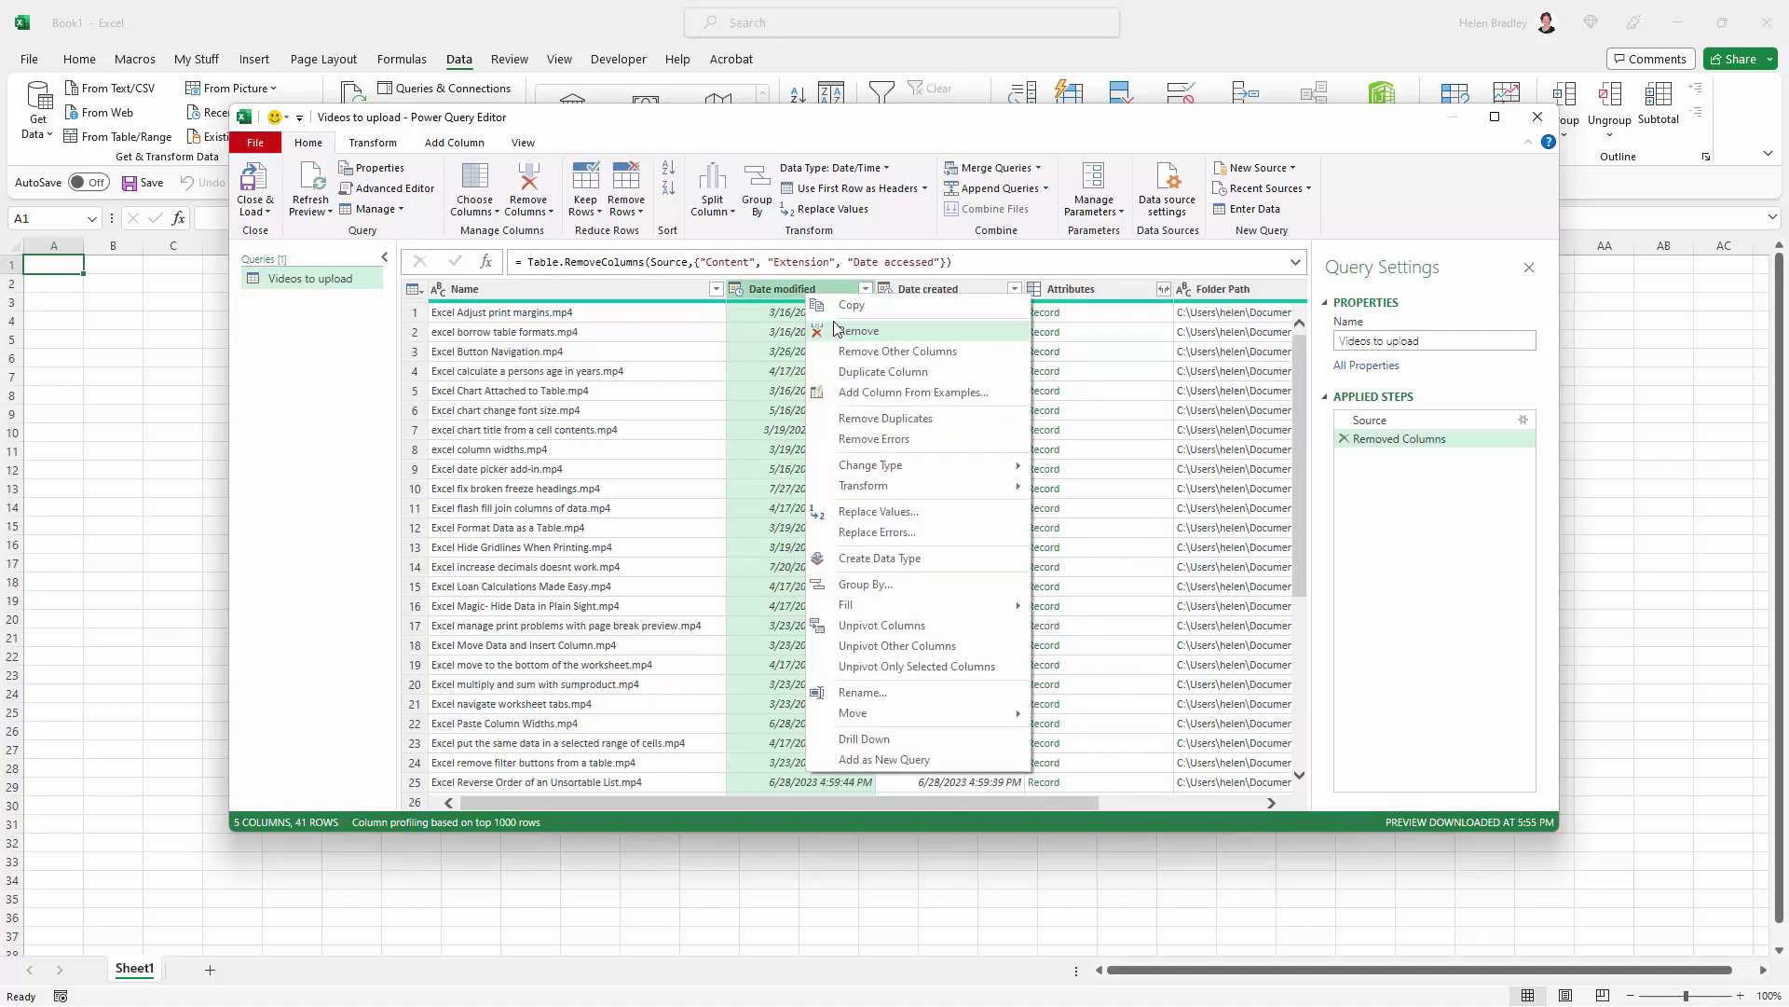
click(848, 326)
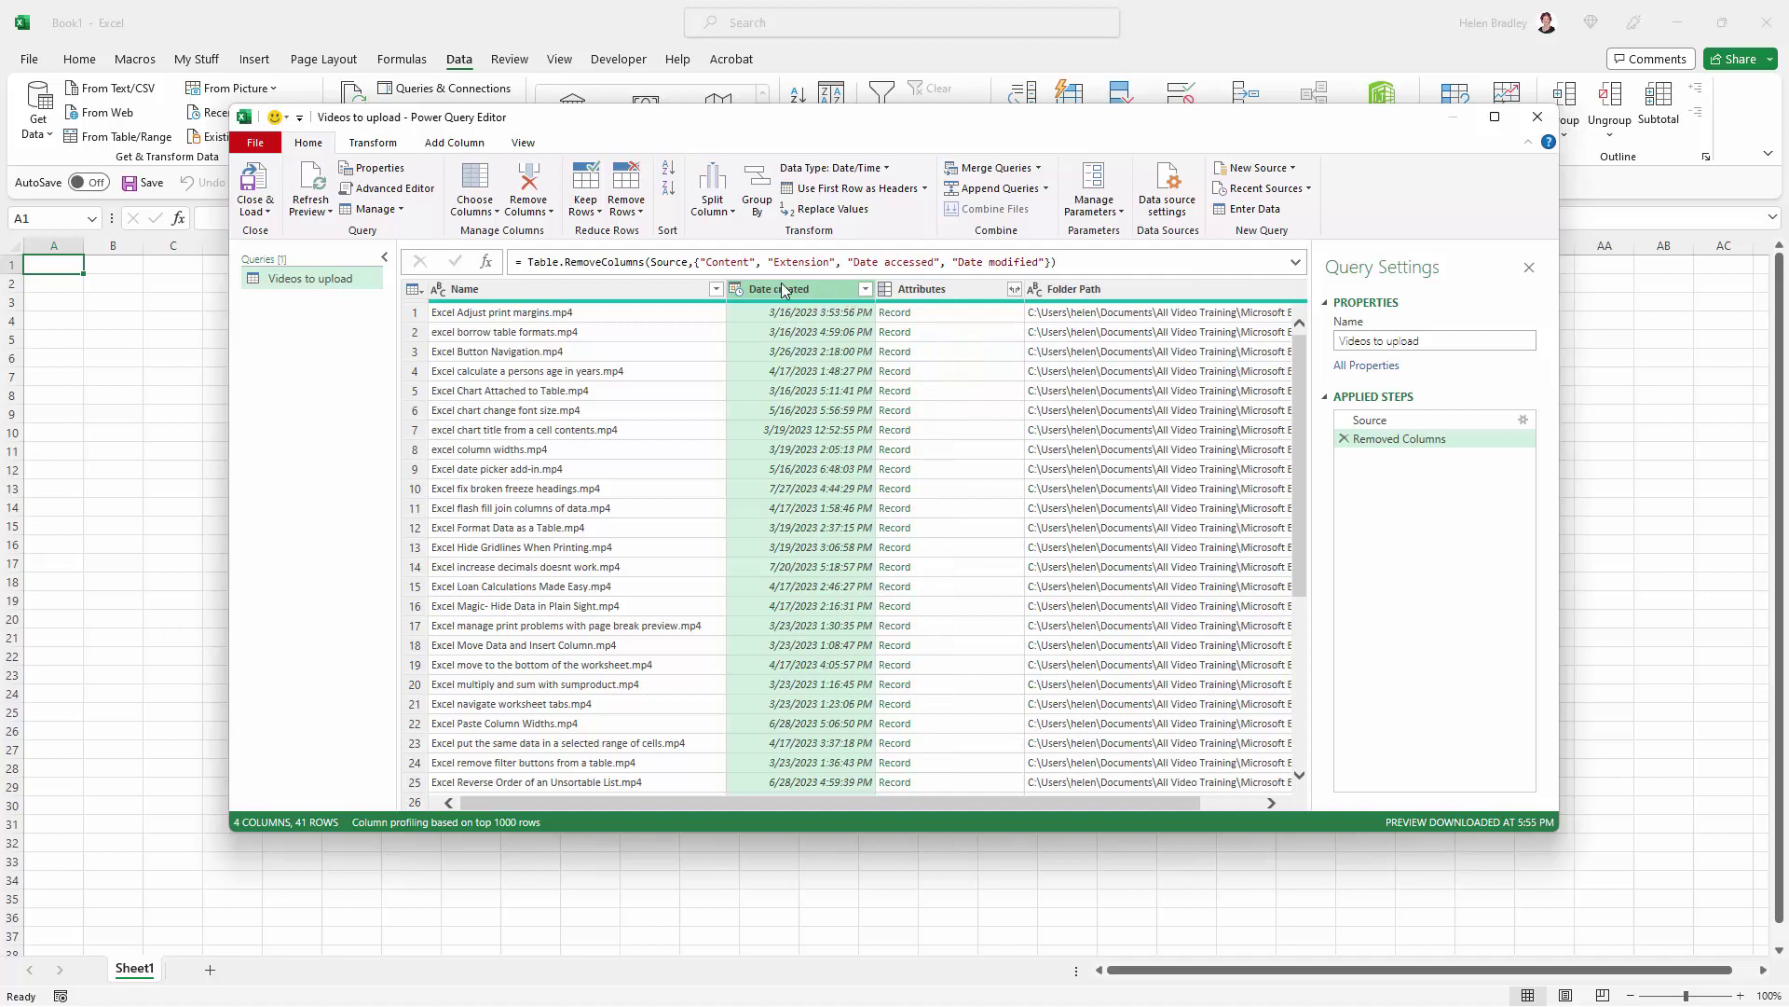
click(1148, 291)
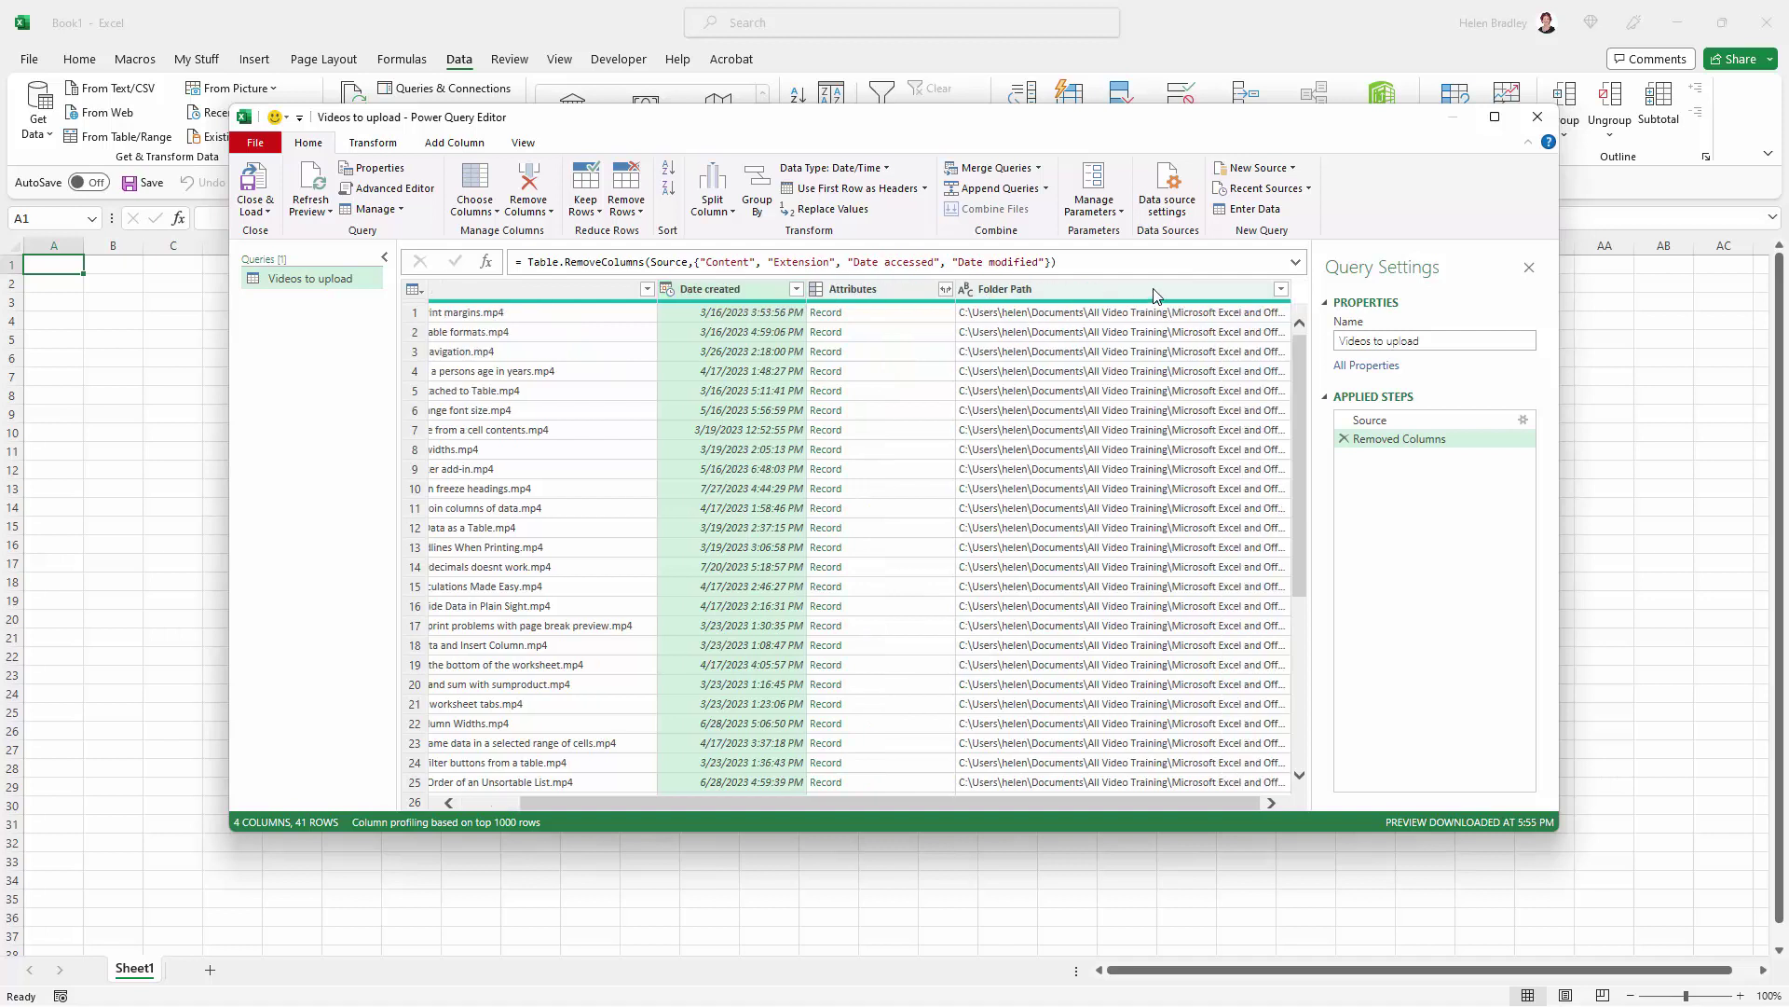
right_click(1154, 292)
click(1200, 333)
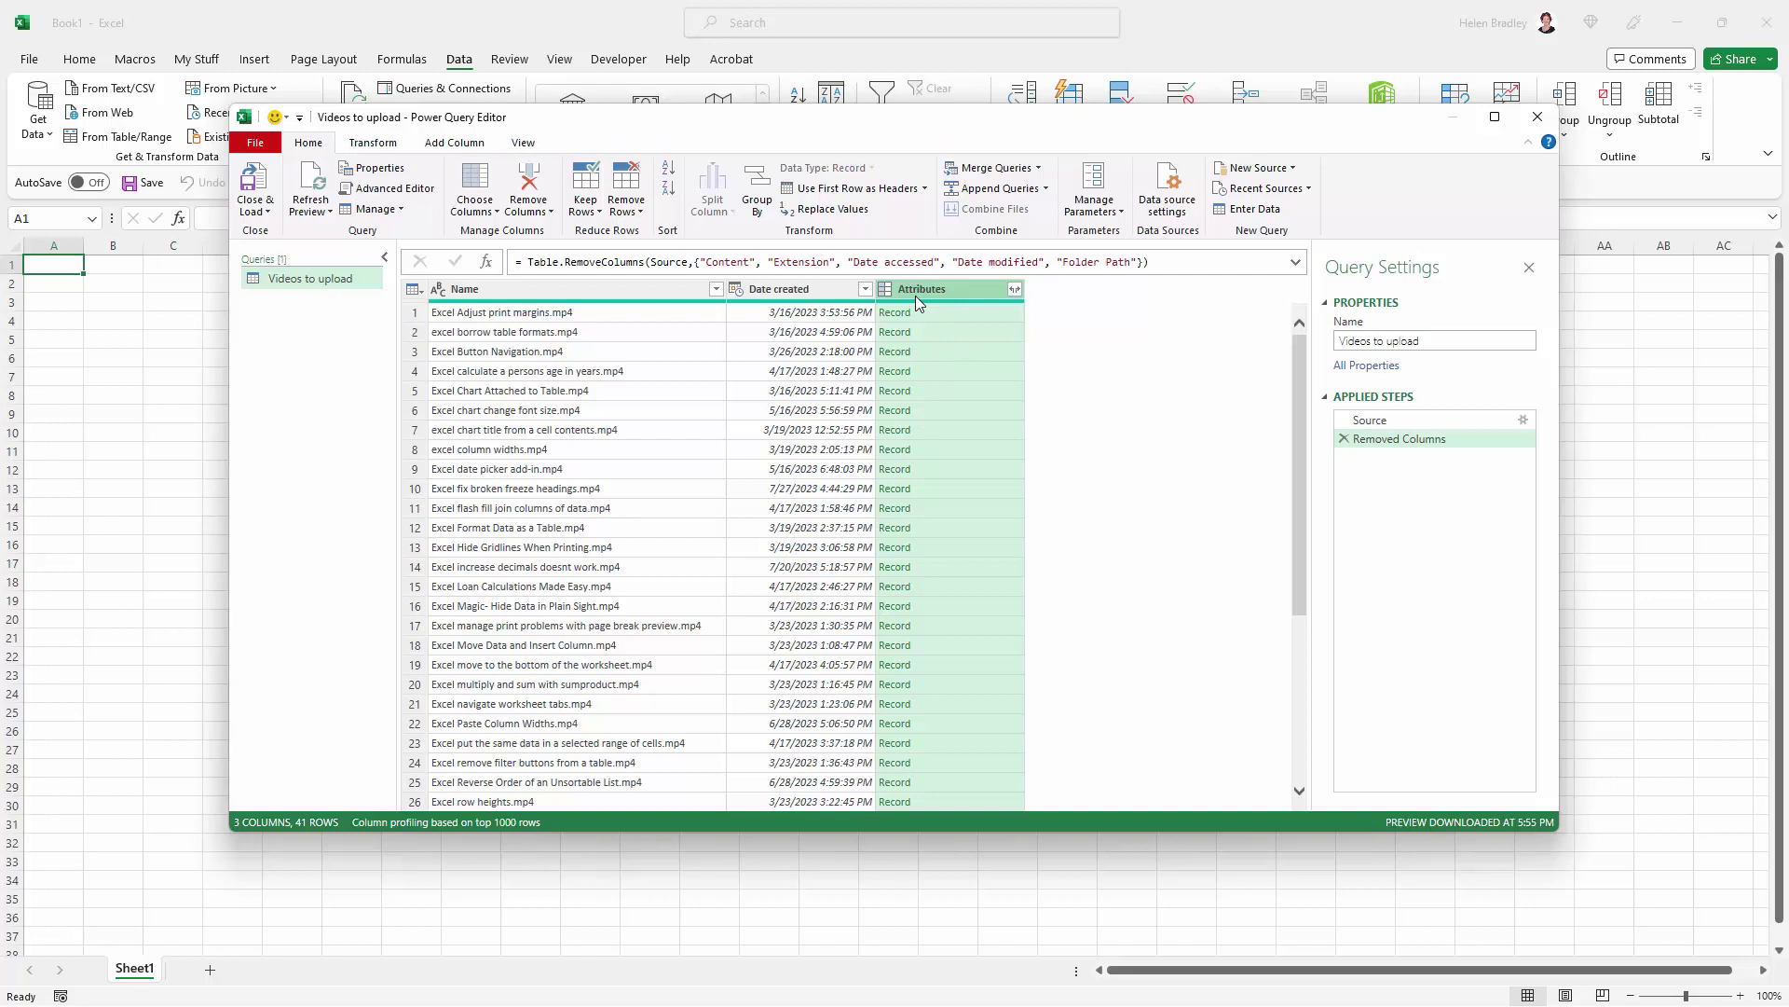
- Expand the Attributes column keeping only the Size field, giving an Attributes.Size column in bytes
click(1016, 289)
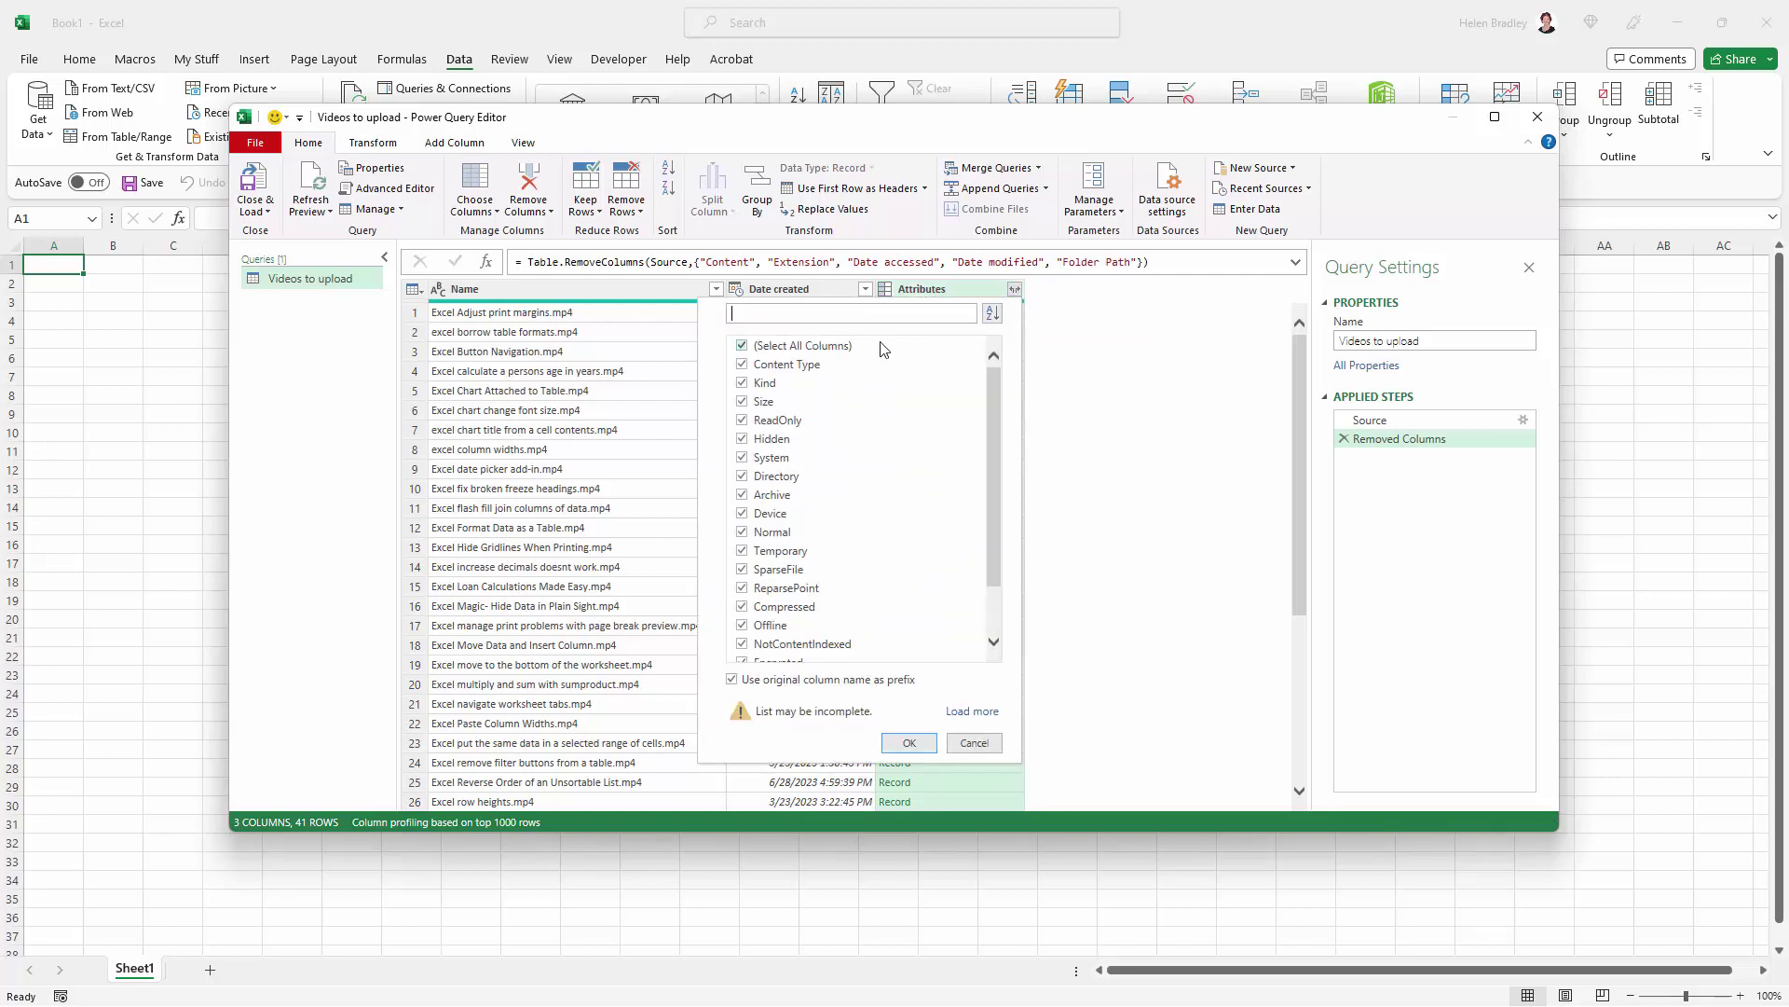
click(743, 345)
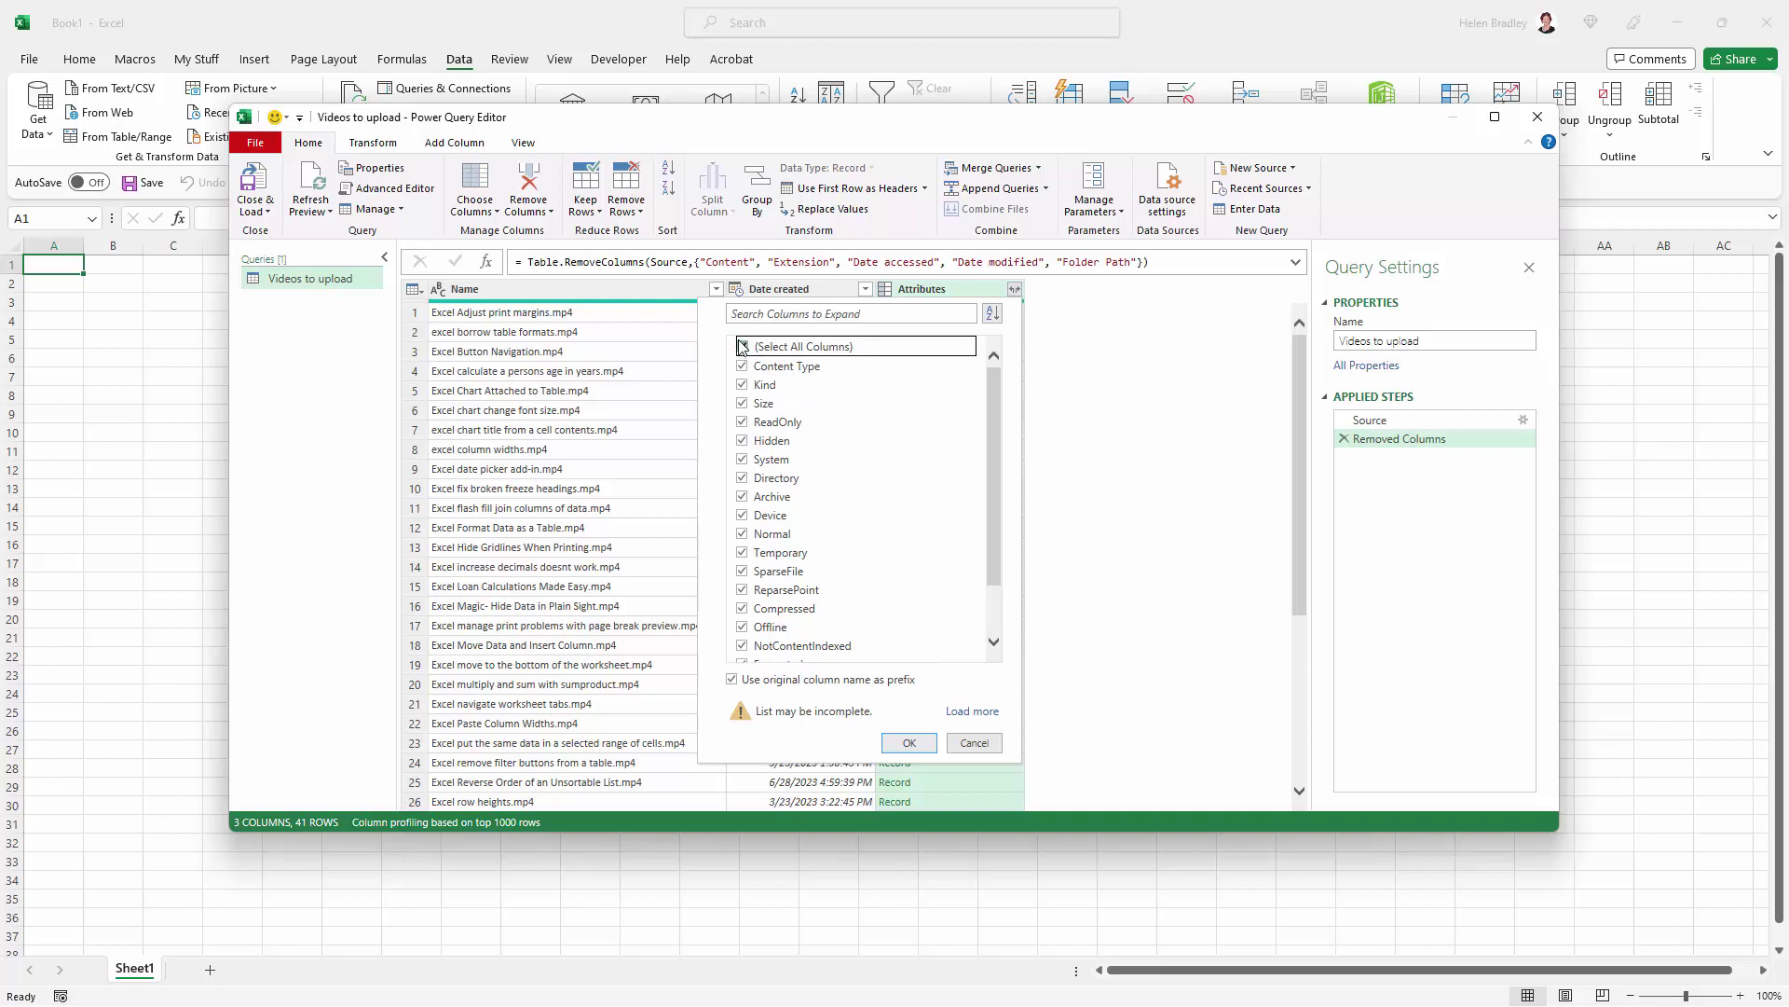
click(743, 403)
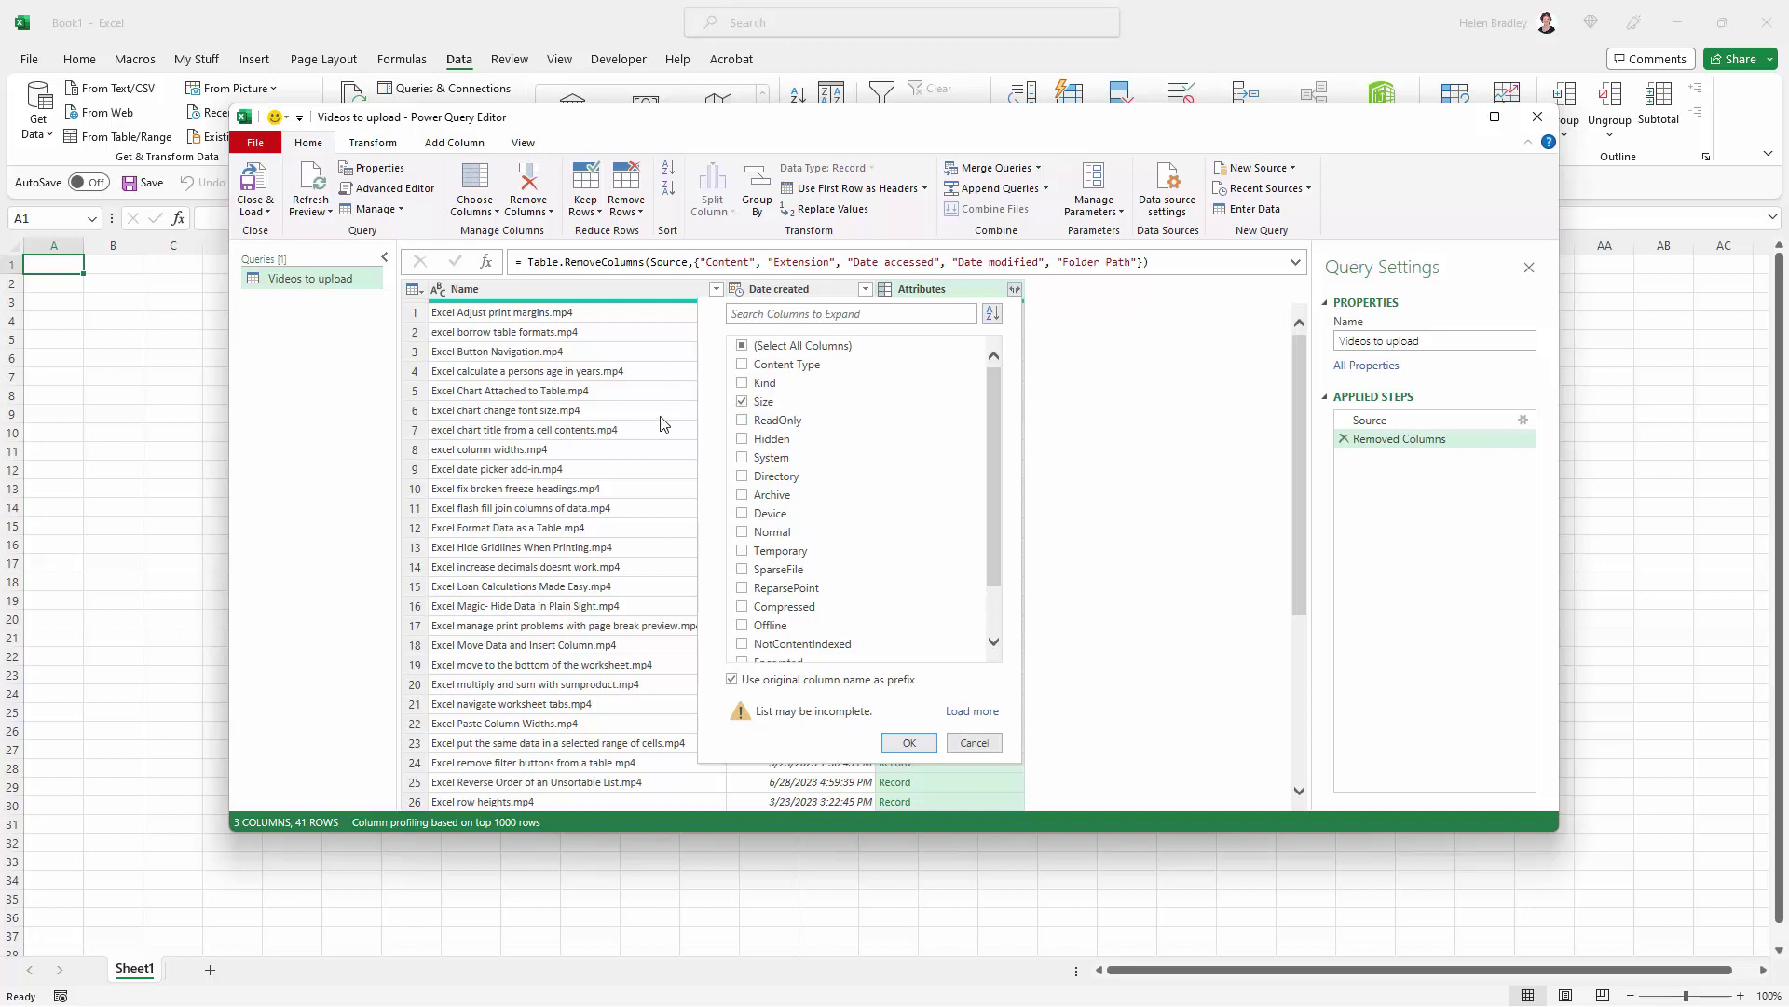
click(970, 713)
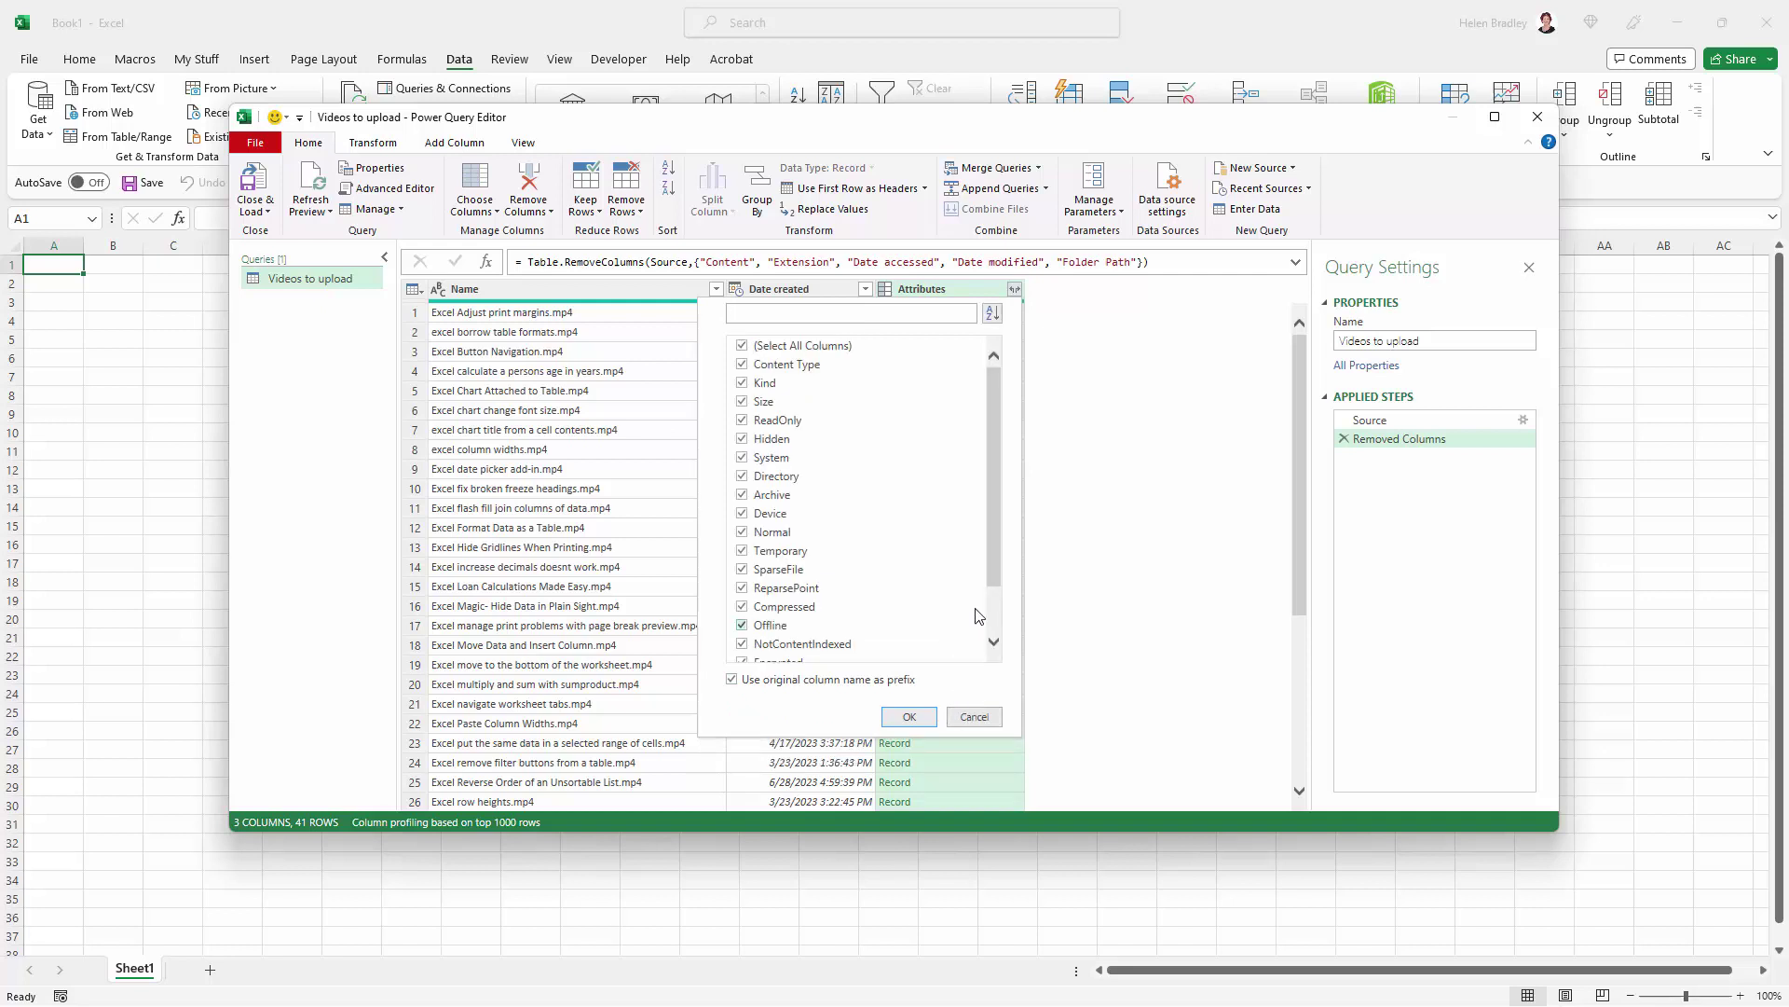
scroll(992, 597, down, 2)
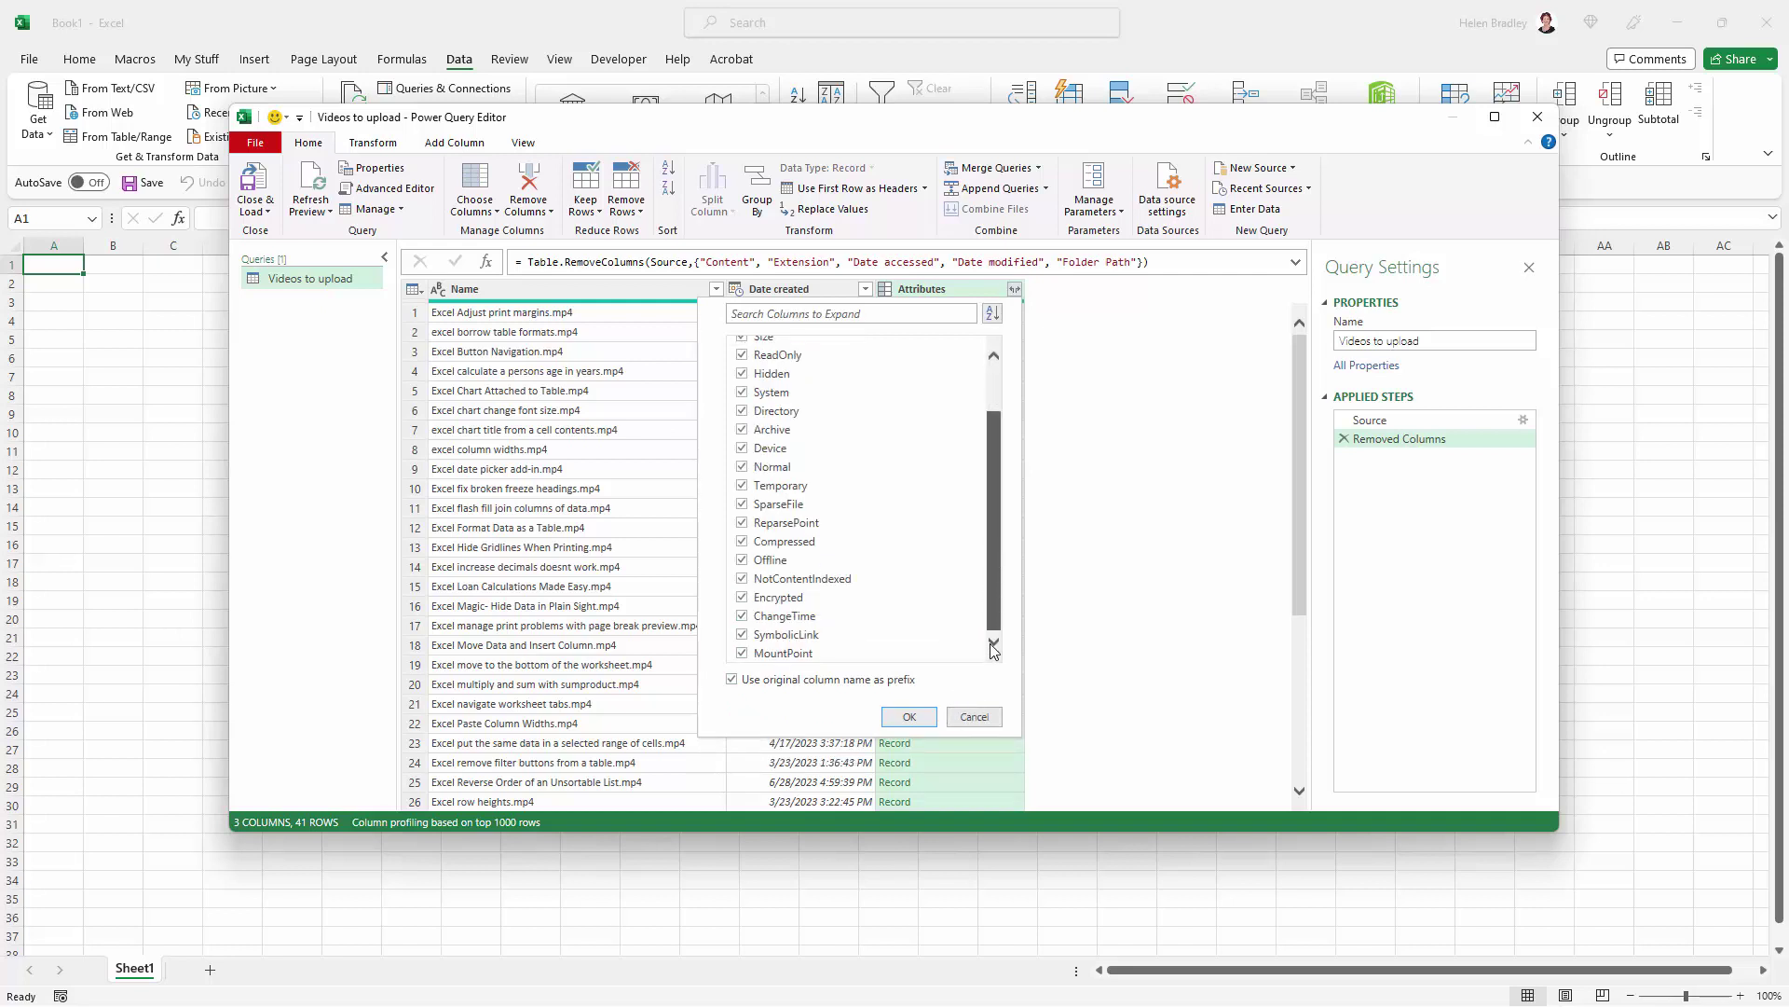
scroll(986, 584, up, 2)
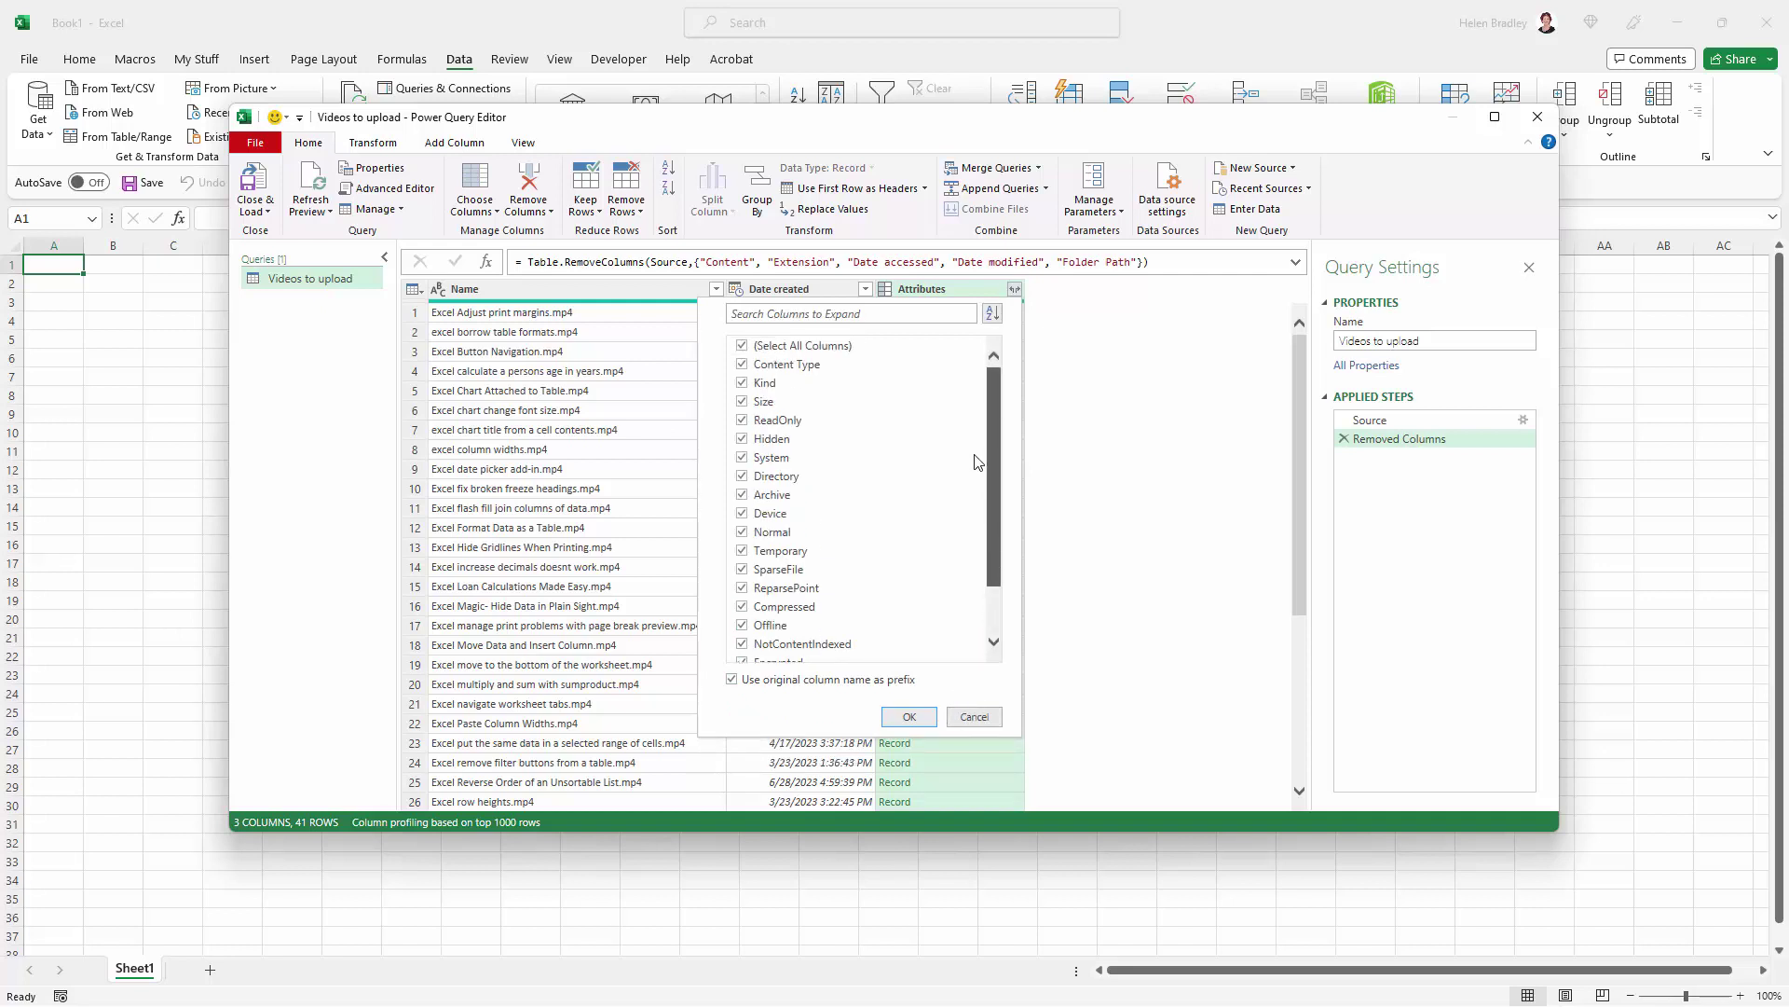
click(741, 347)
click(743, 402)
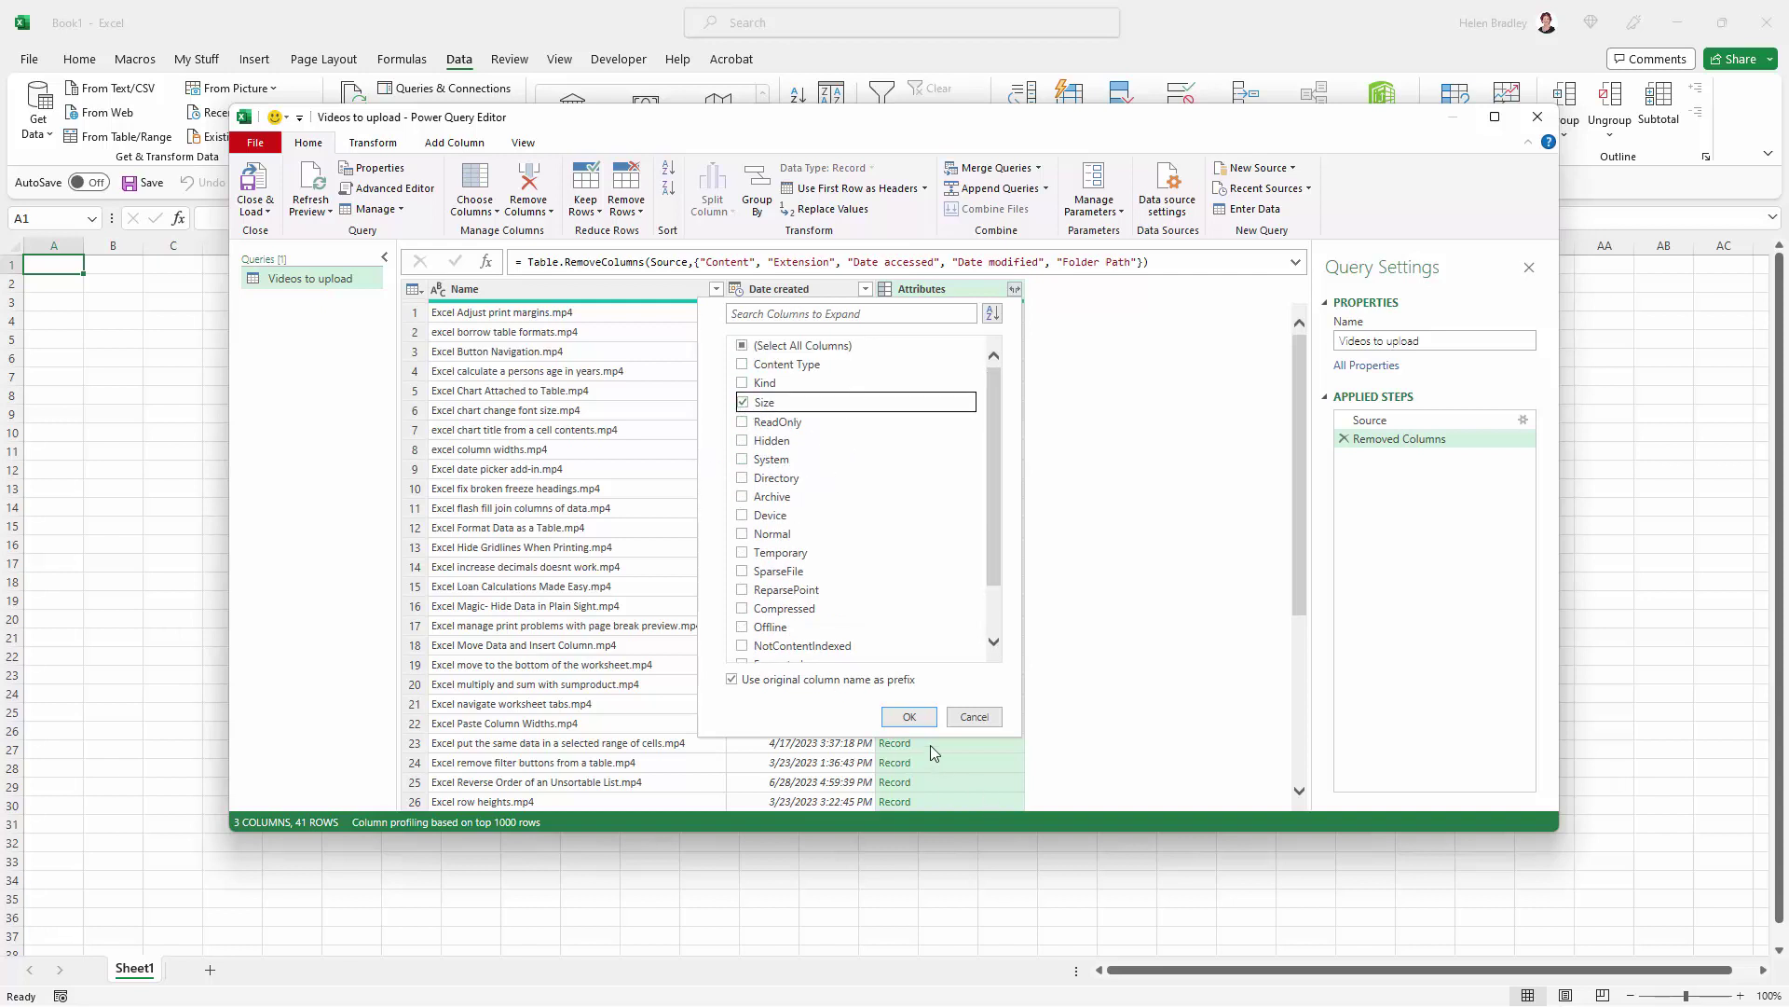
click(907, 716)
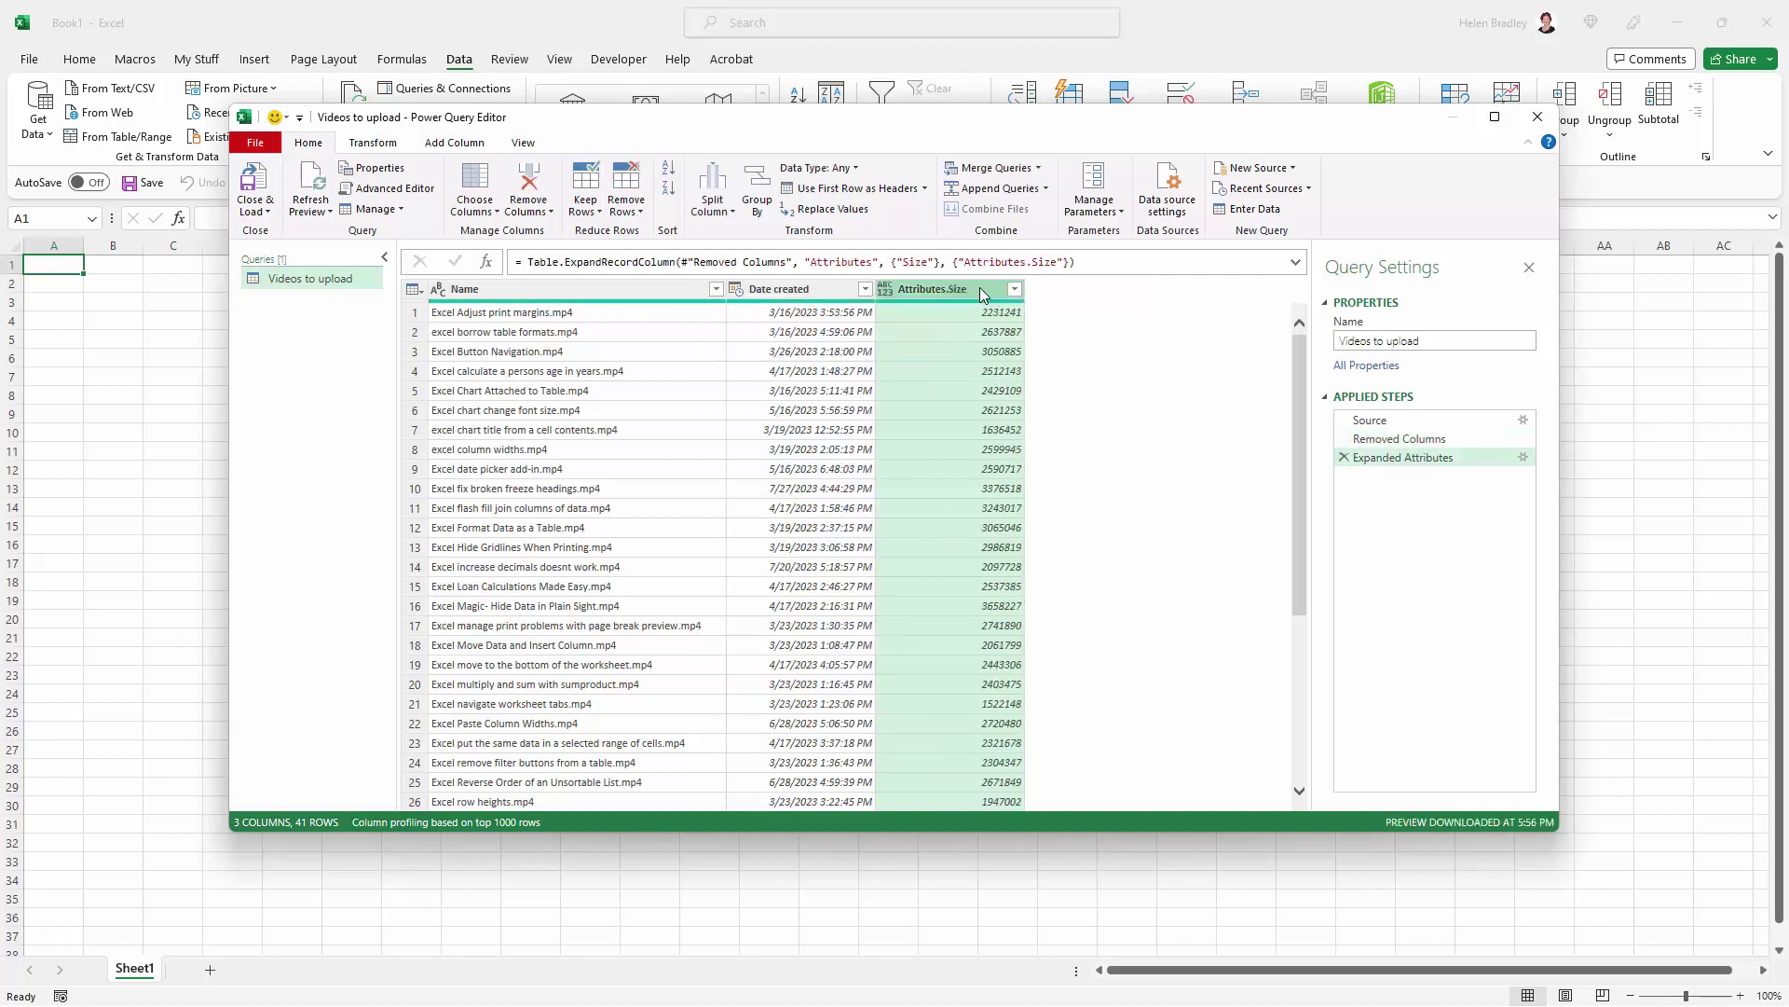
- Rename the Attributes.Size column header to Size
double_click(970, 288)
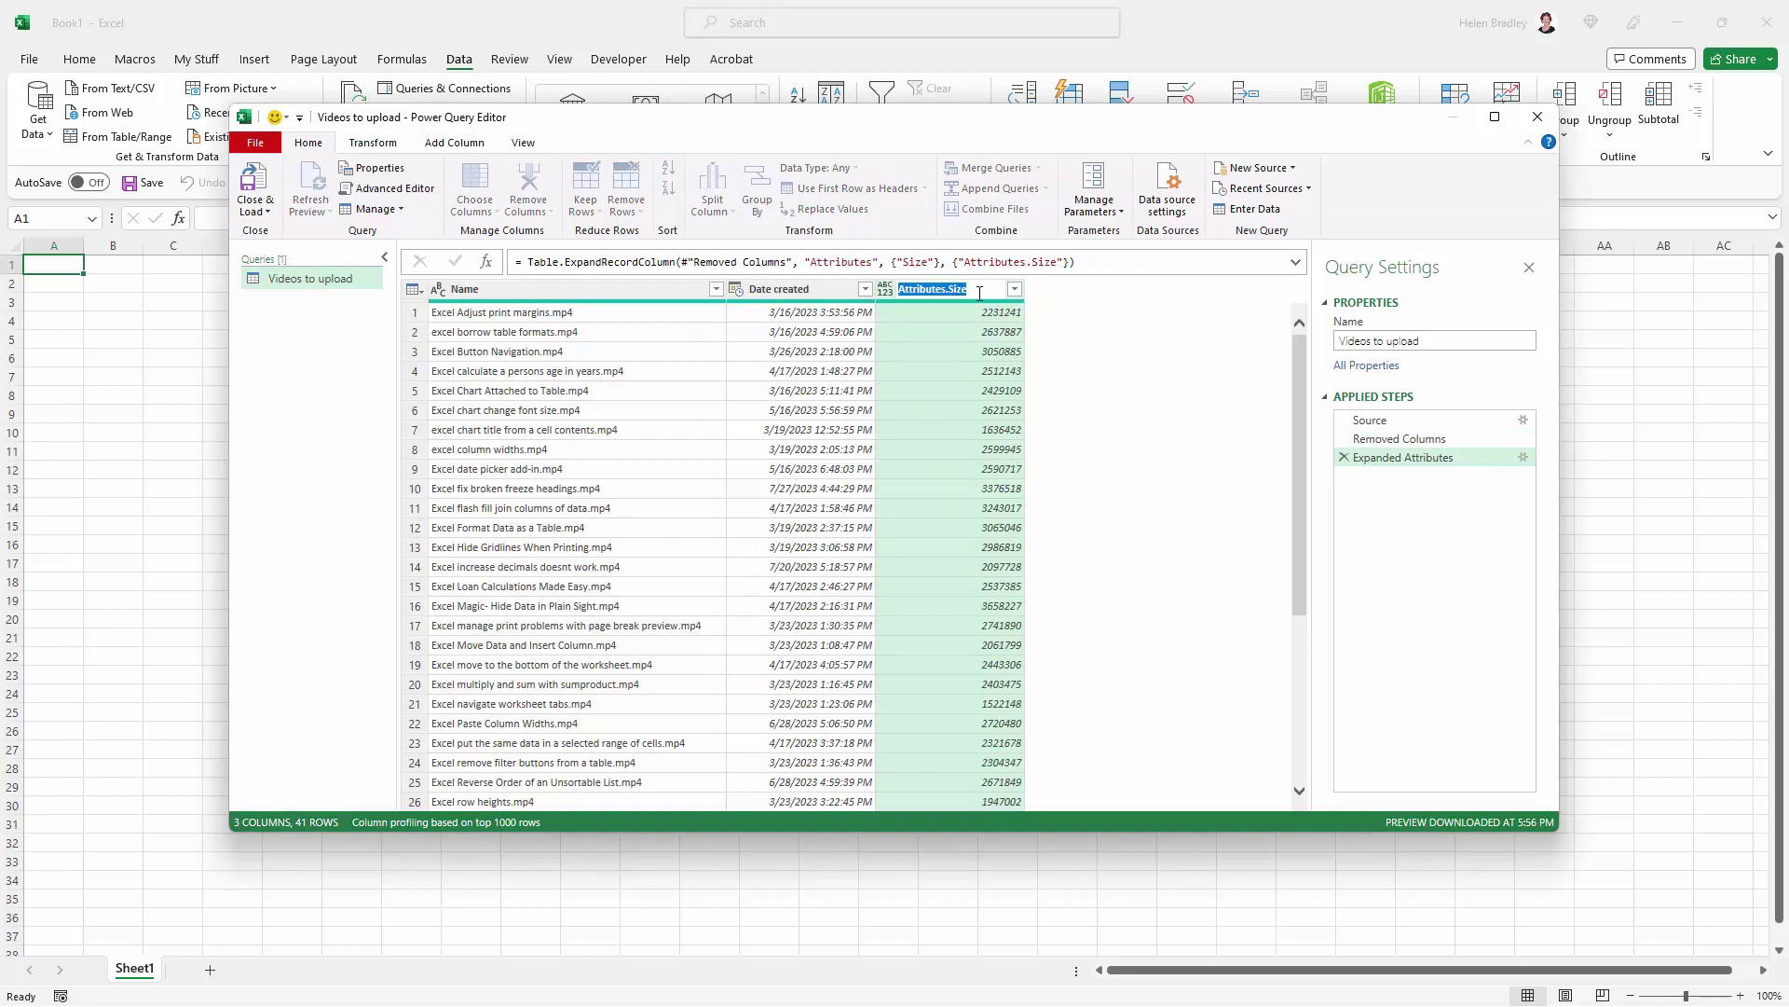
text(Size)
key(Return)
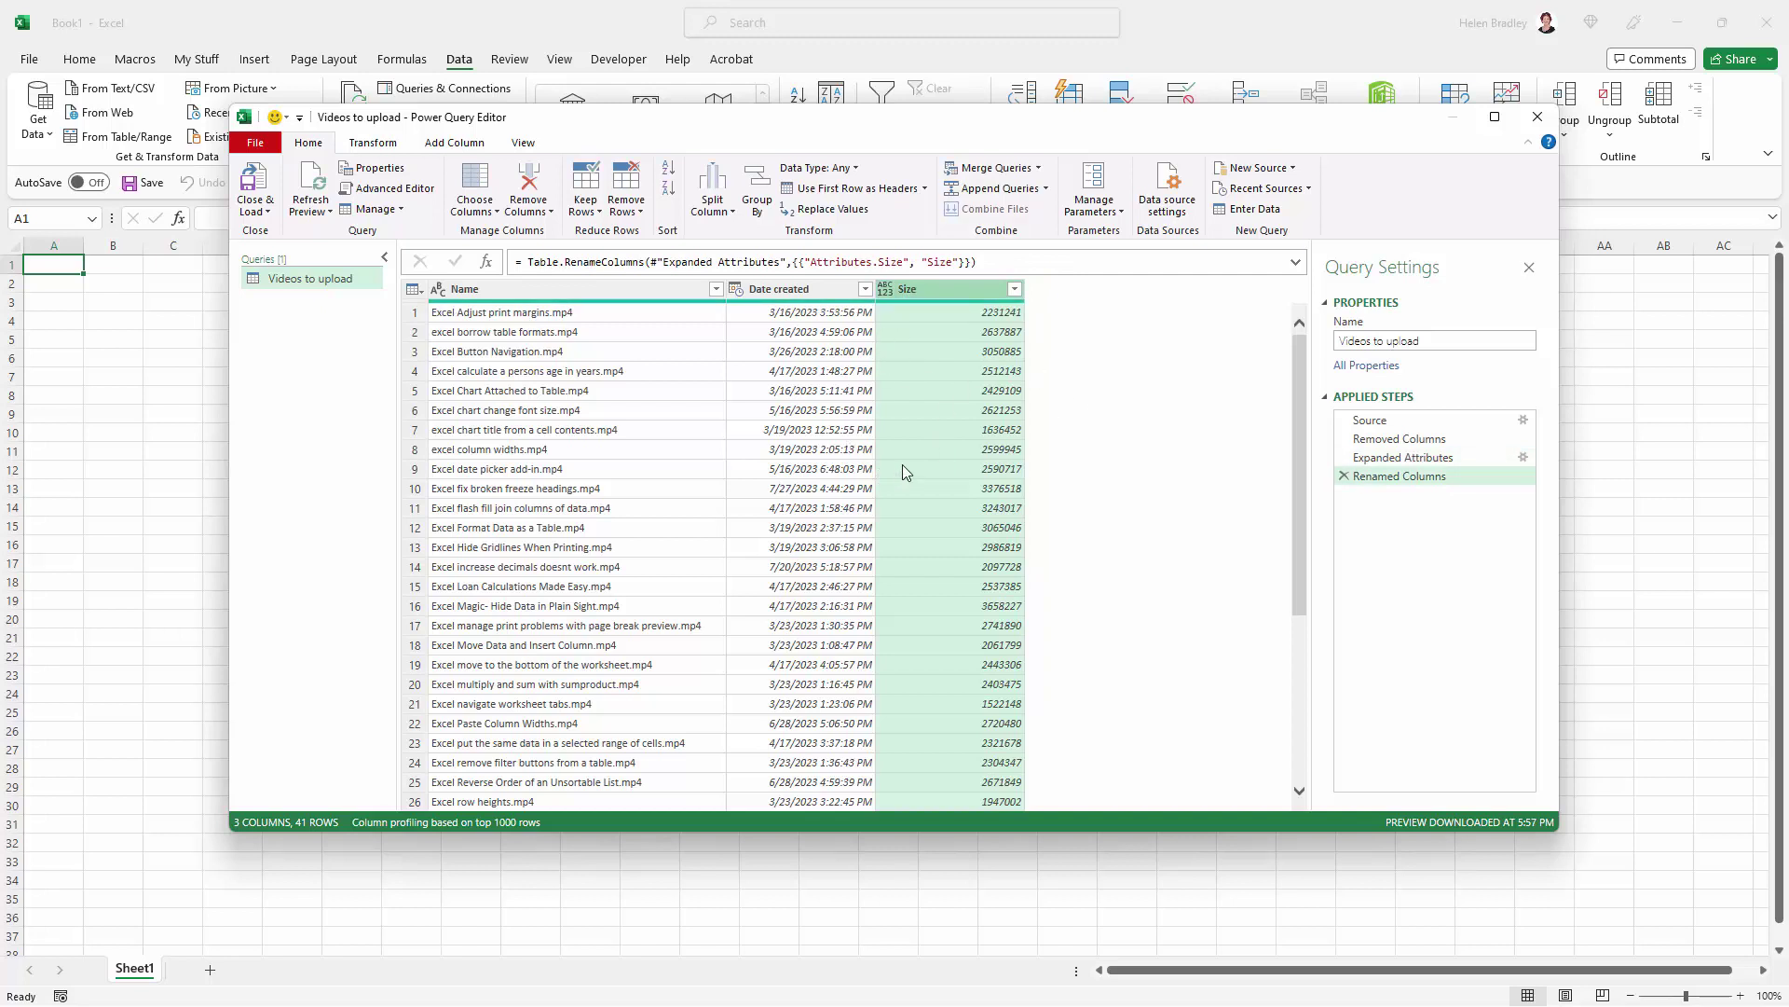
- Load the query onto a 'Videos to upload' sheet as a table and close the Queries pane
click(253, 189)
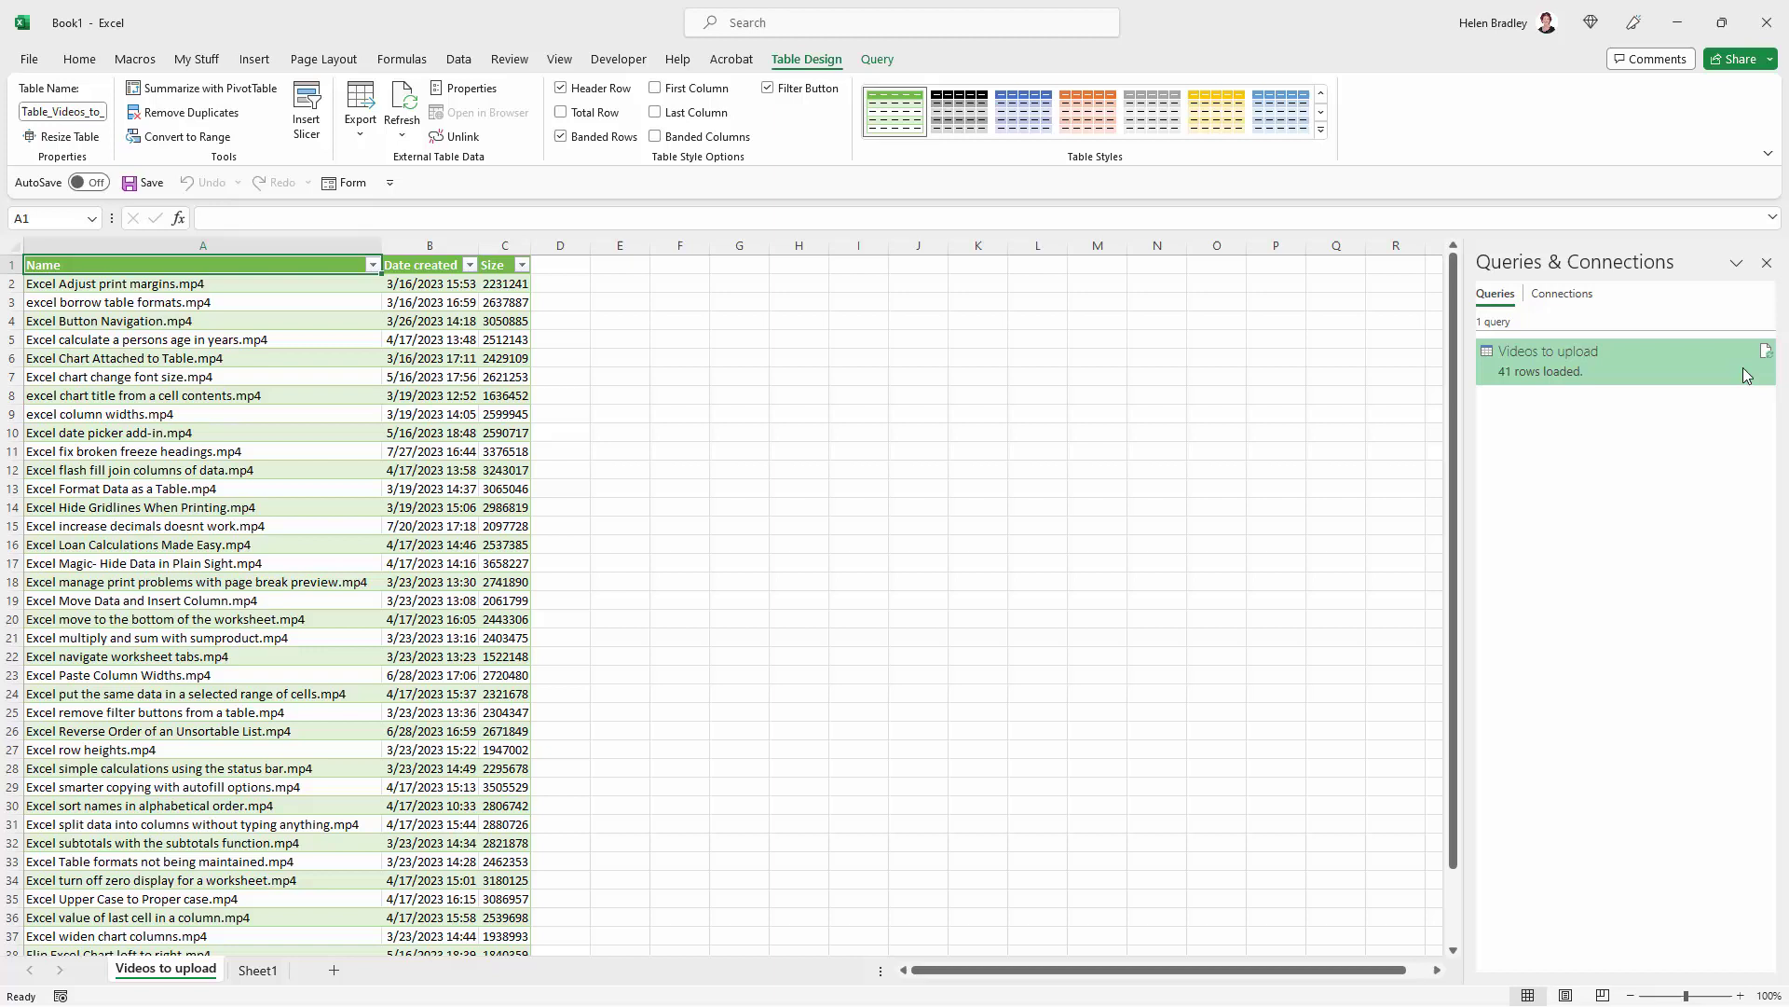
click(1766, 263)
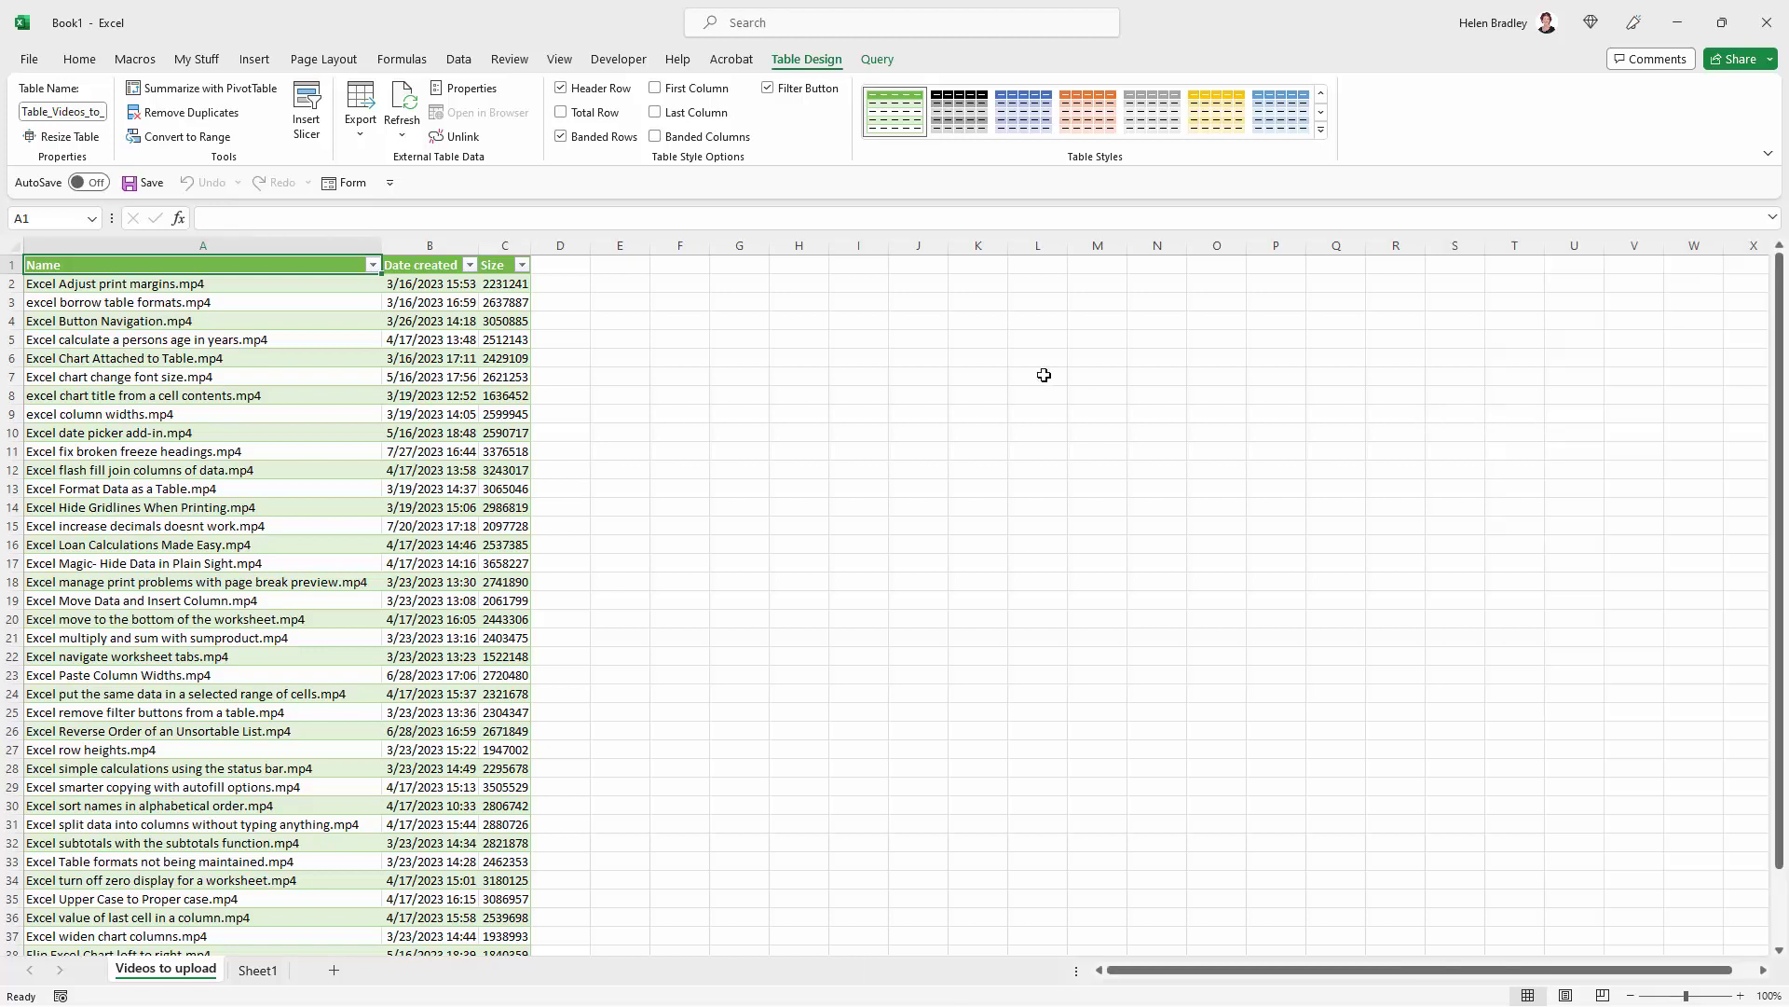
- Give Size values Comma Style with no decimals and widen the Date created column
click(512, 241)
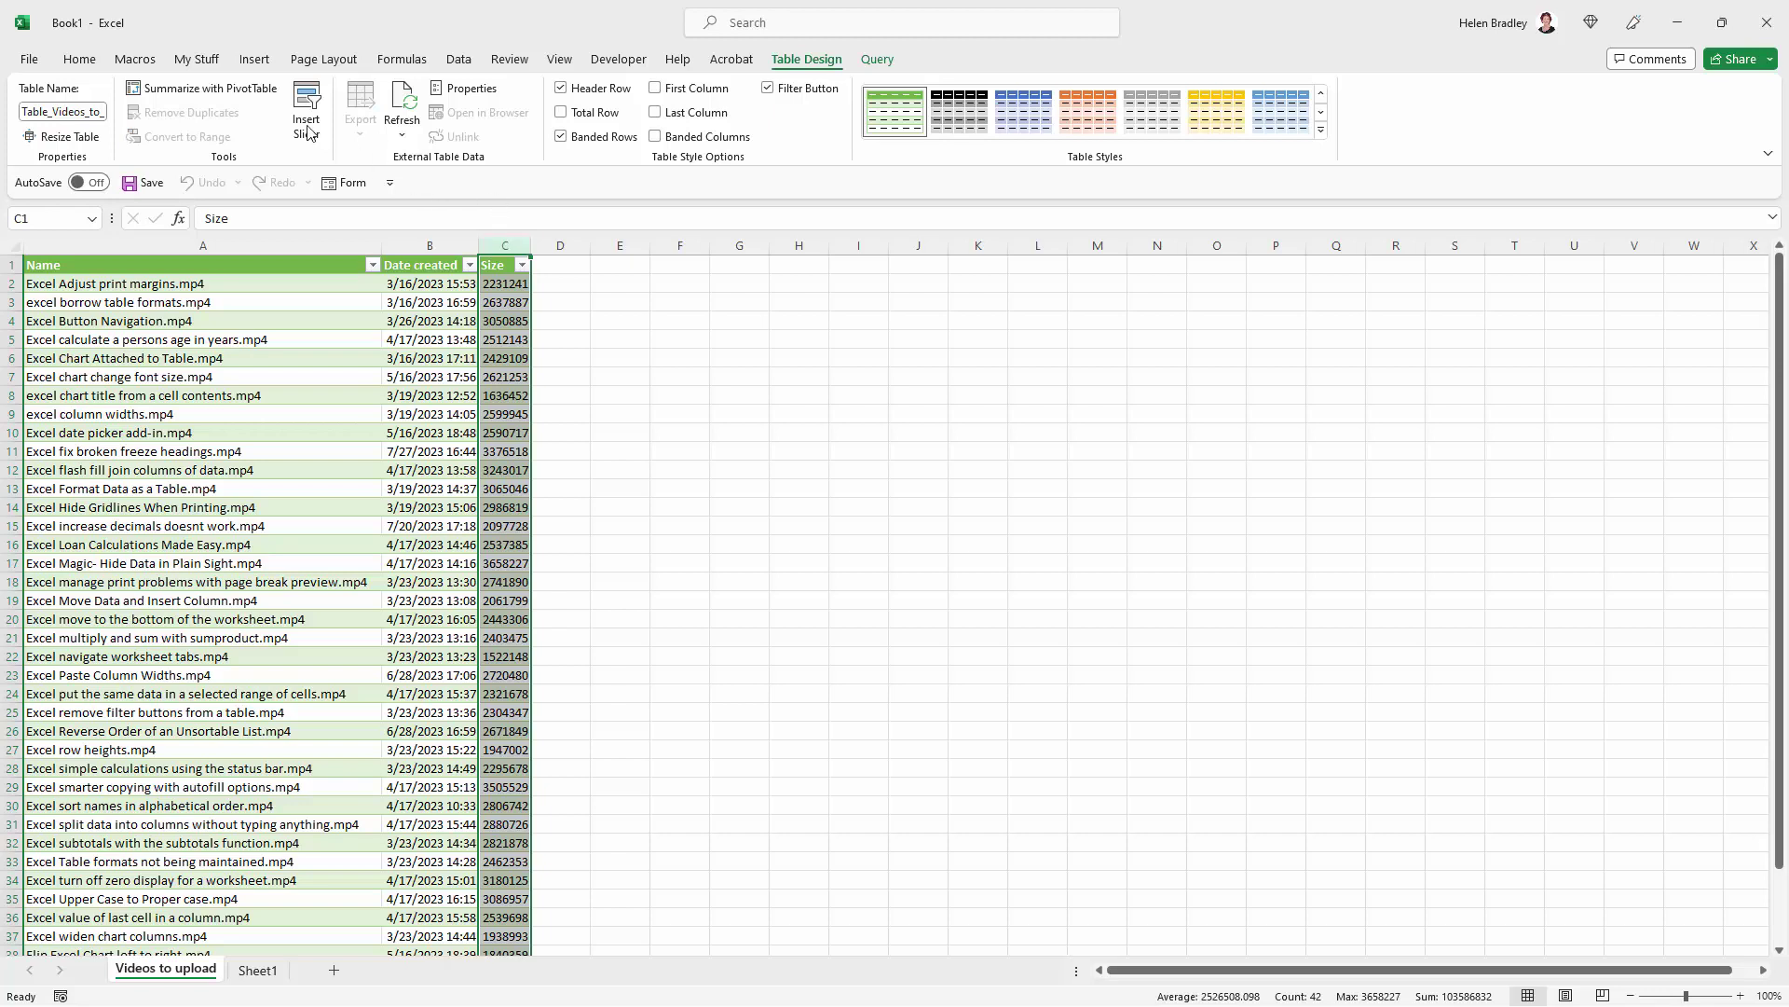
click(60, 58)
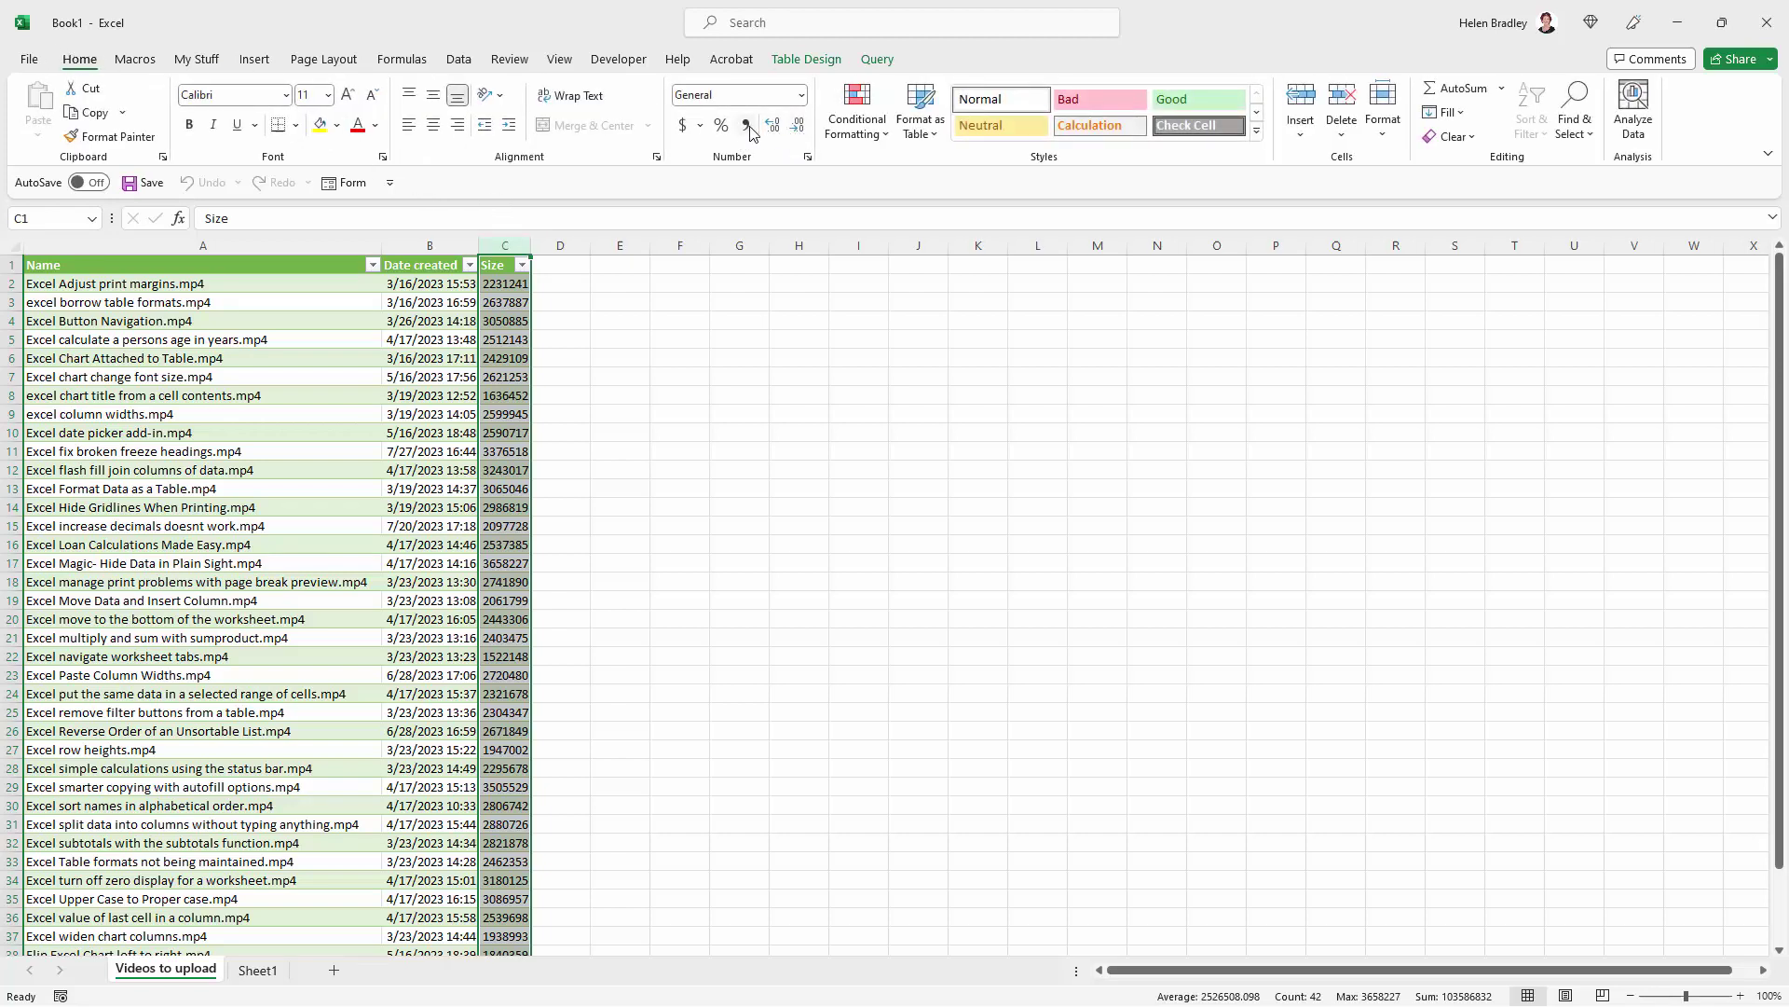
click(745, 125)
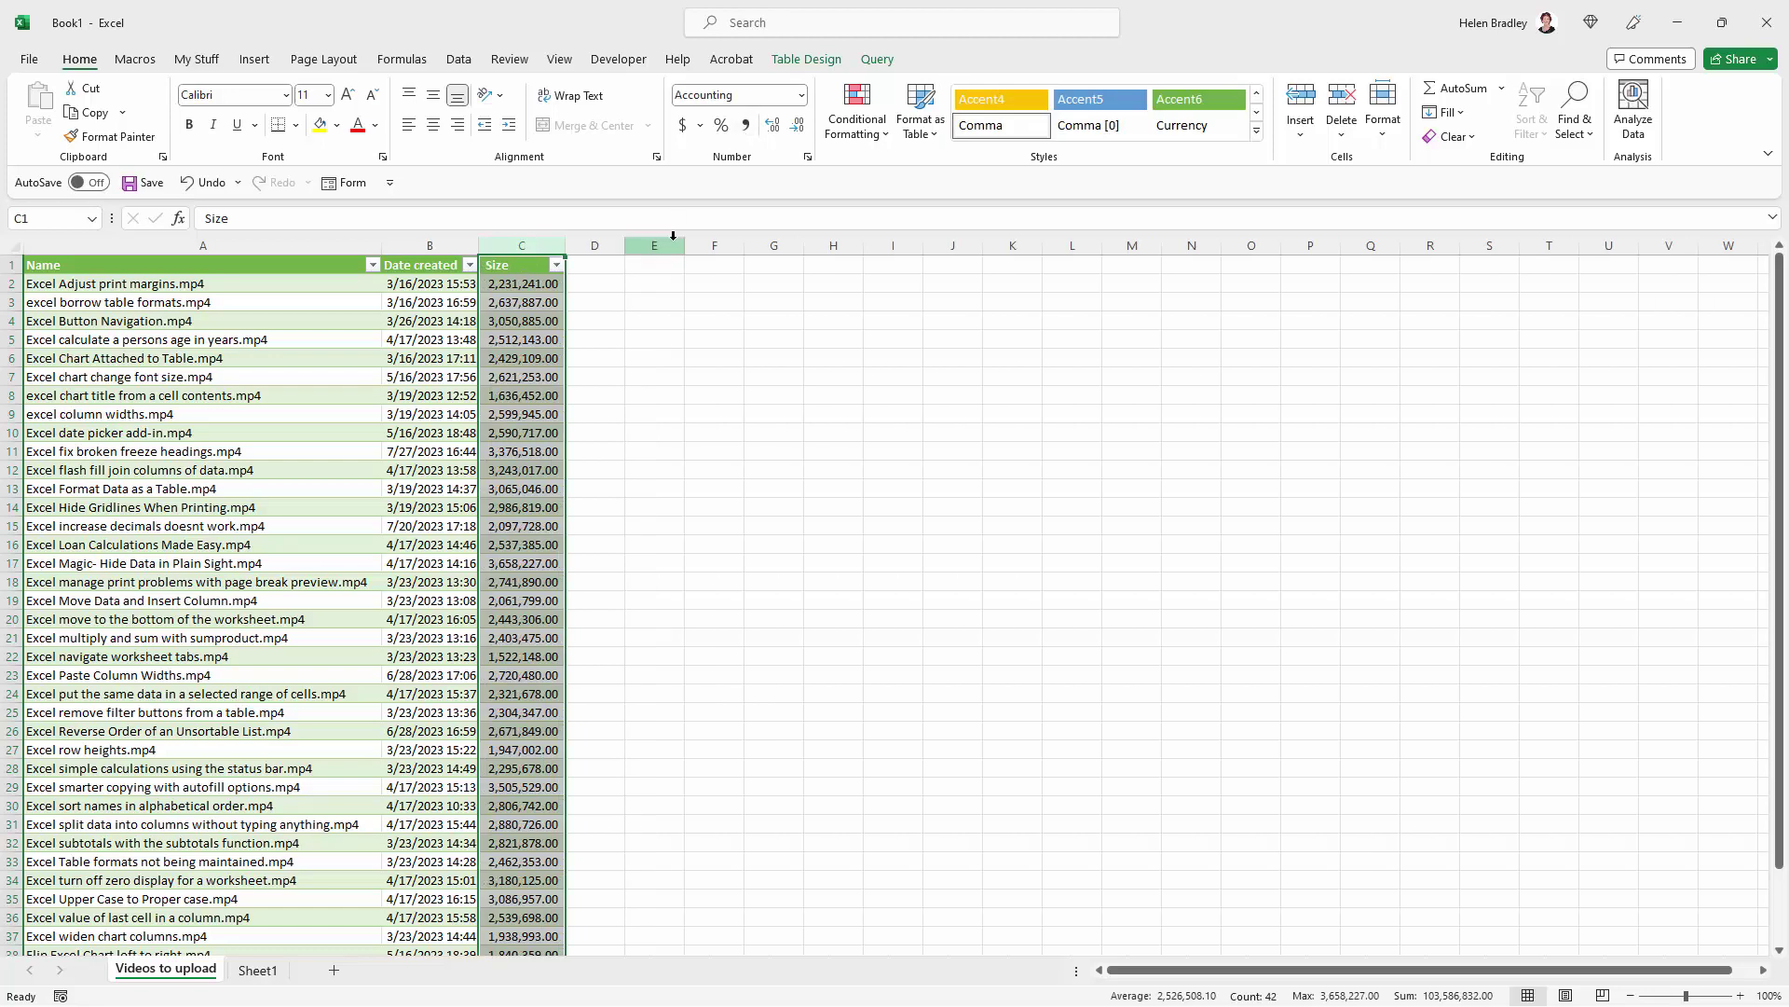
click(797, 127)
click(798, 130)
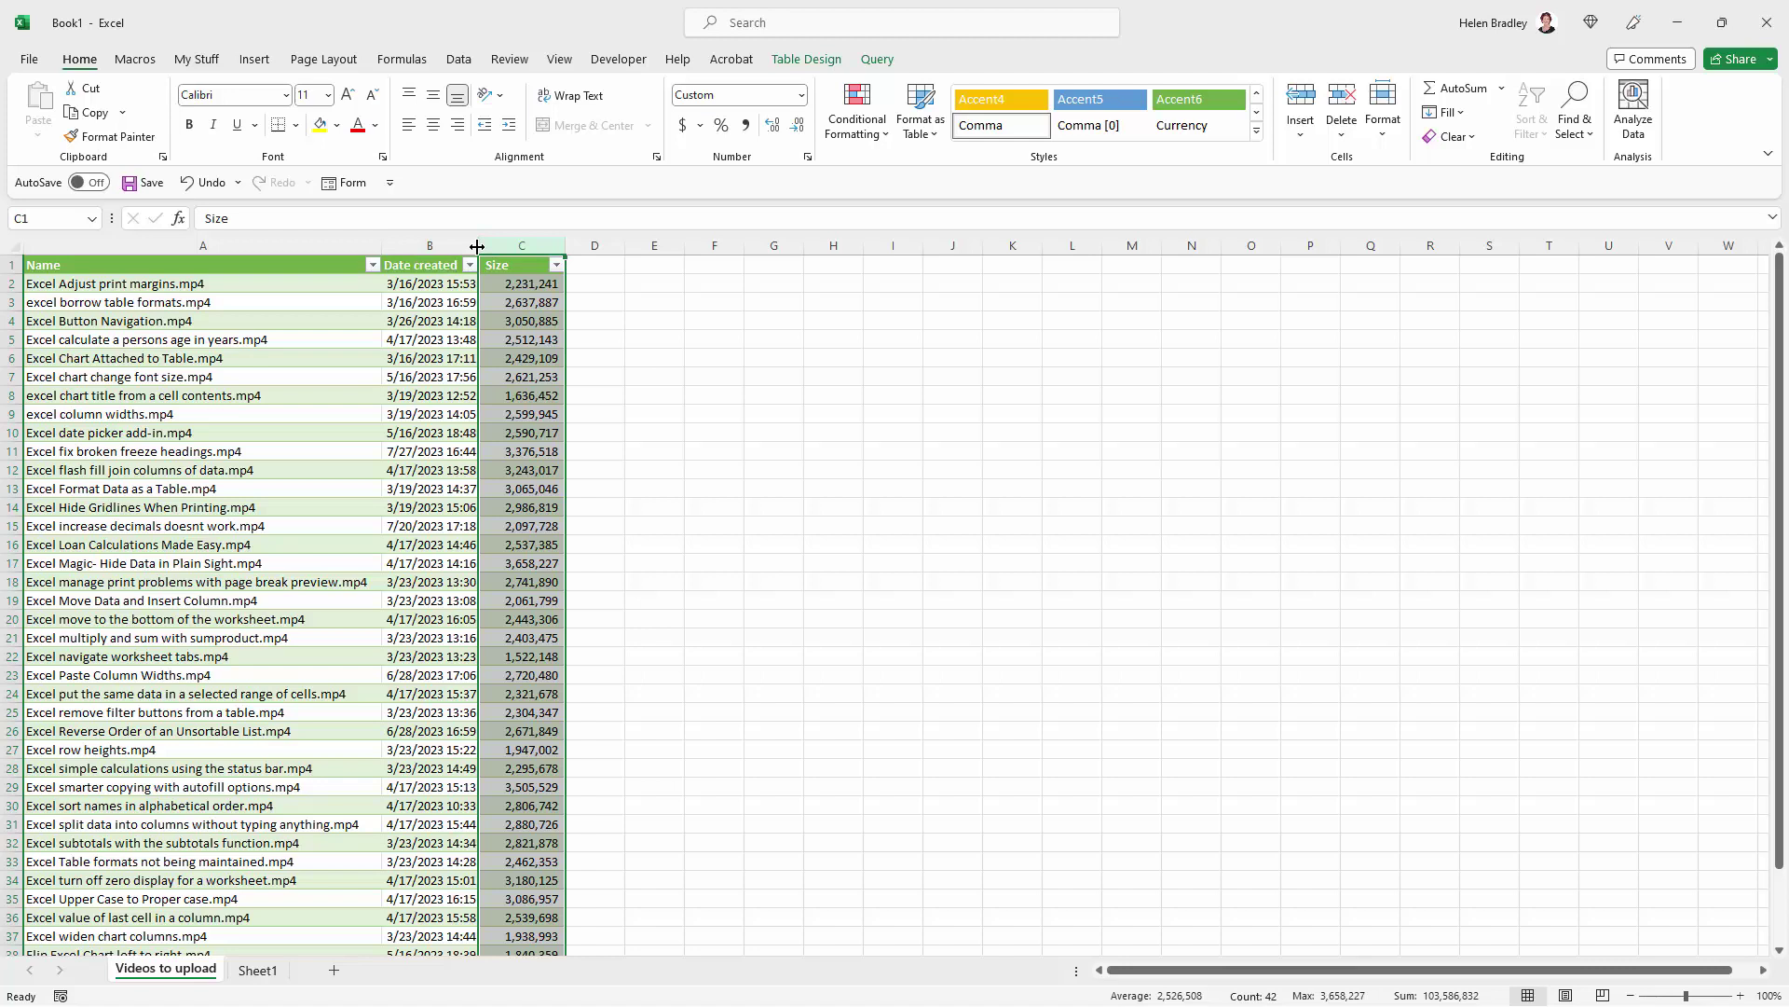
drag(478, 245, 506, 245)
- Format the Date created column with the 14-Mar-12 date type, showing values like 16-Mar-23
click(450, 244)
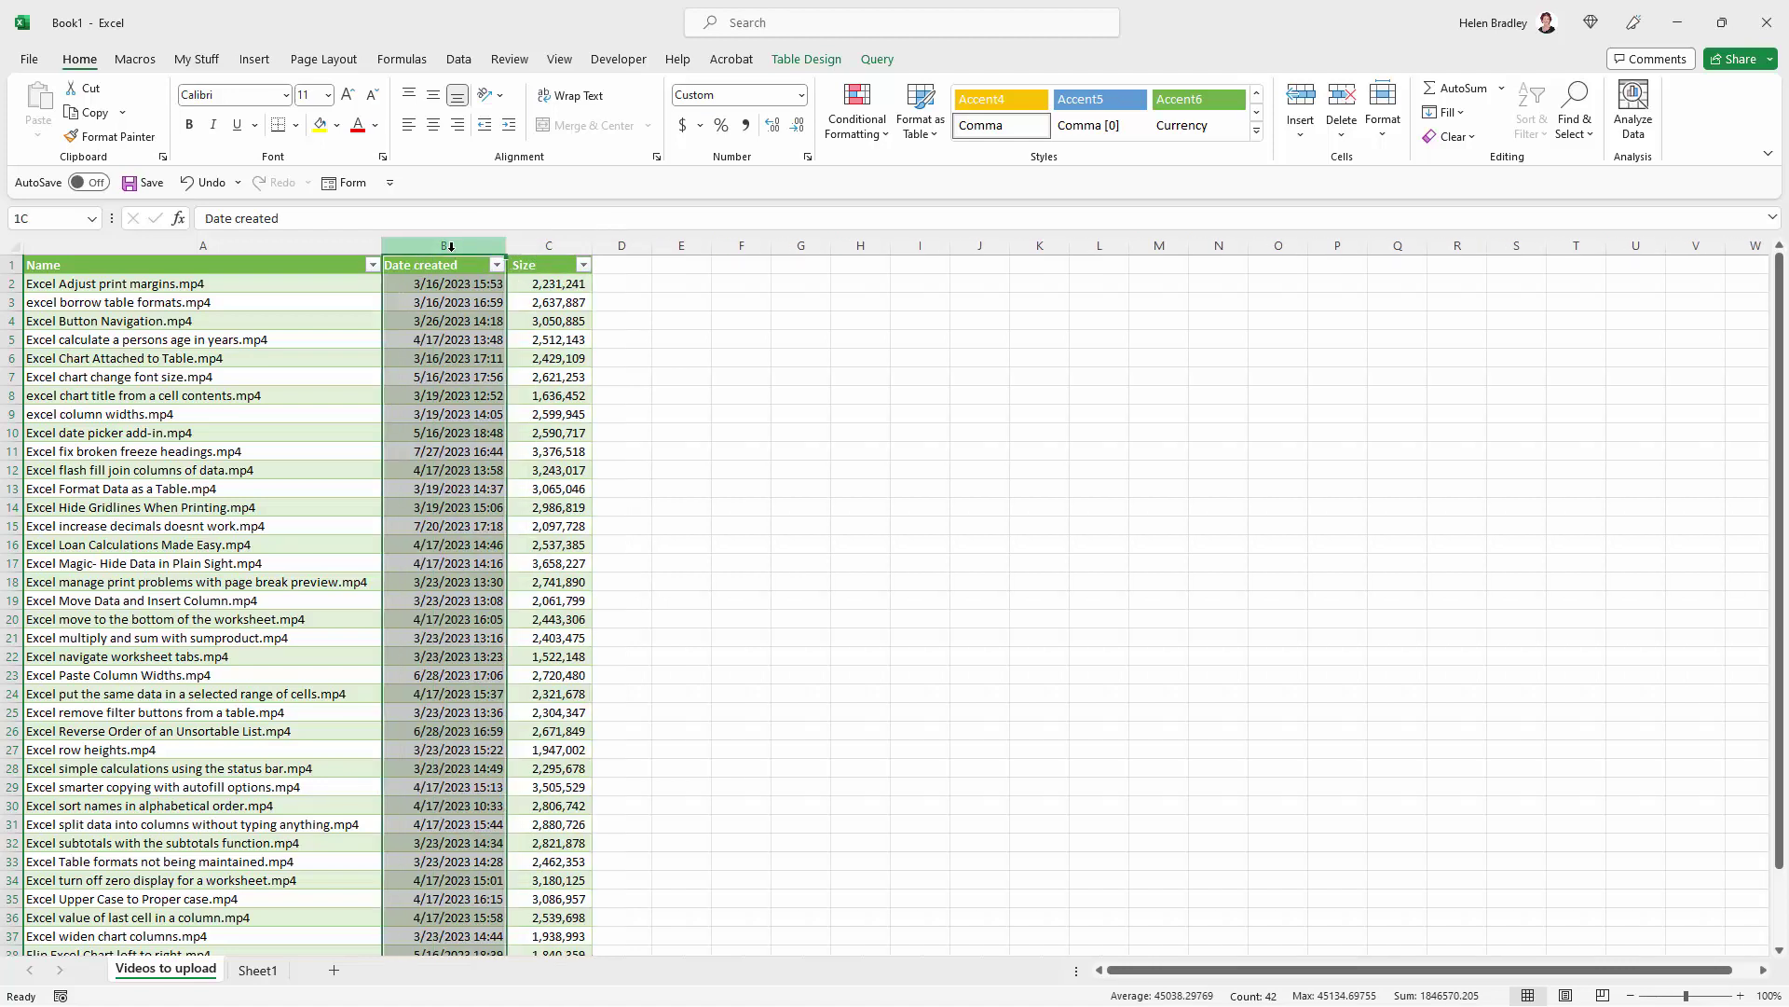
click(802, 94)
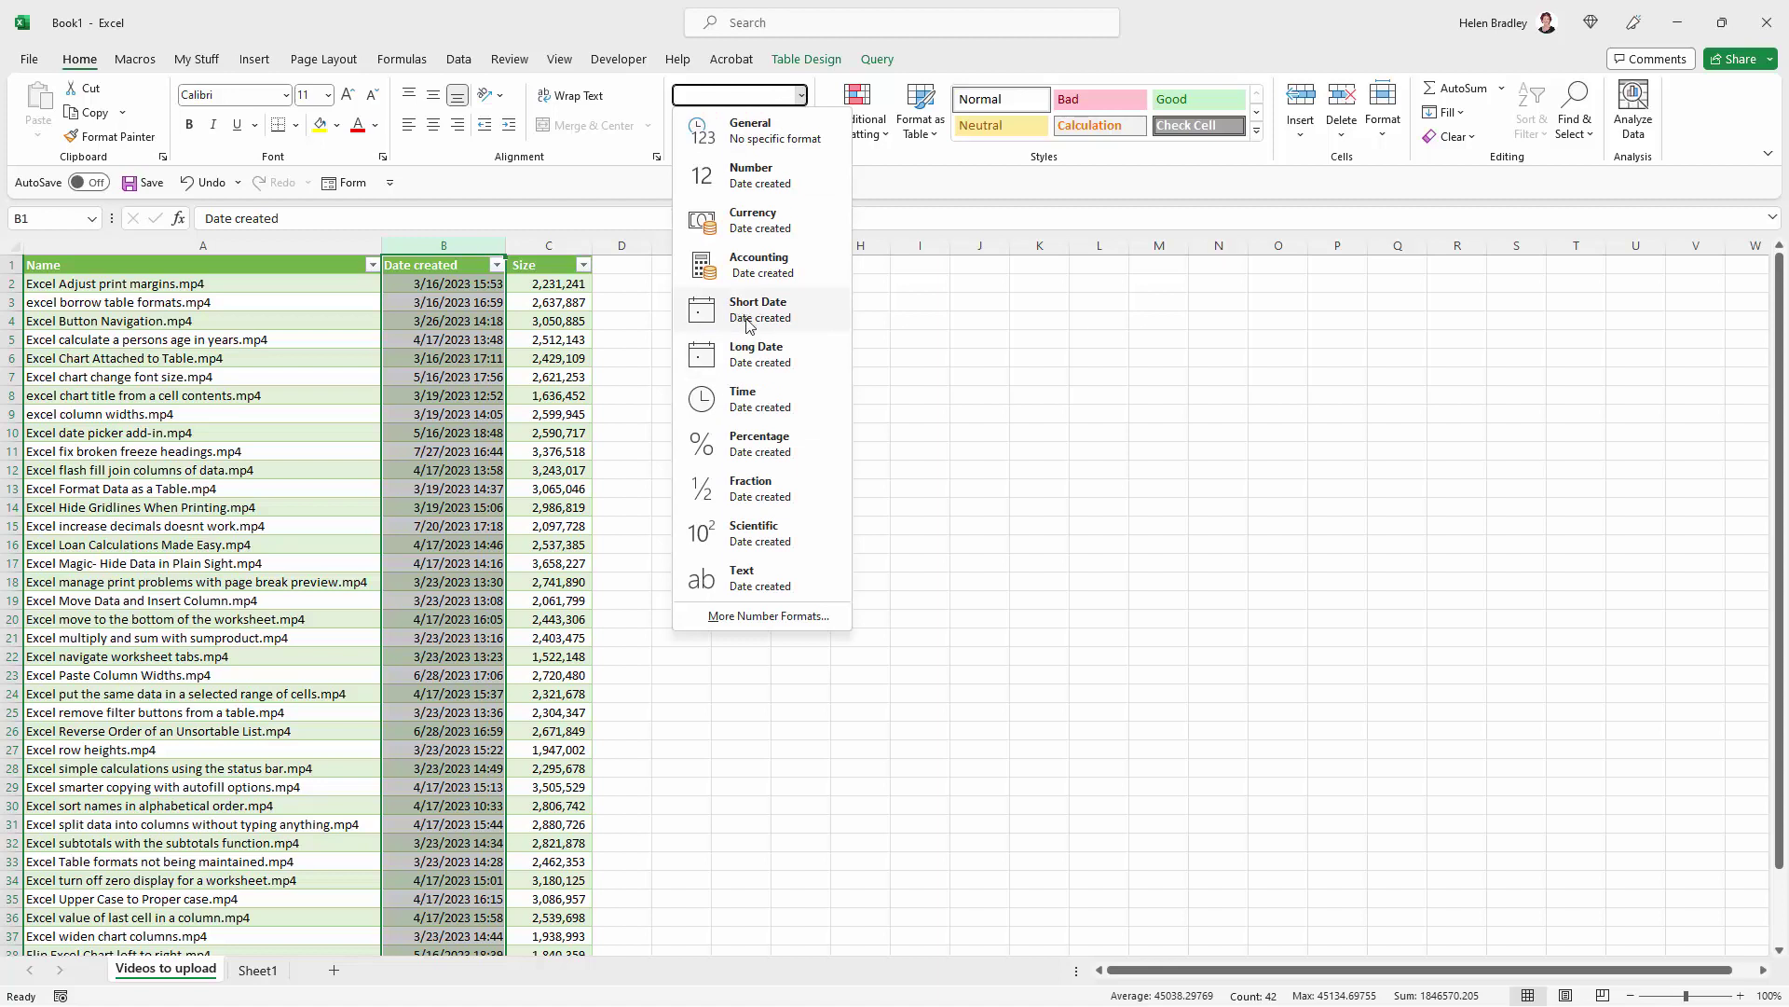
click(746, 317)
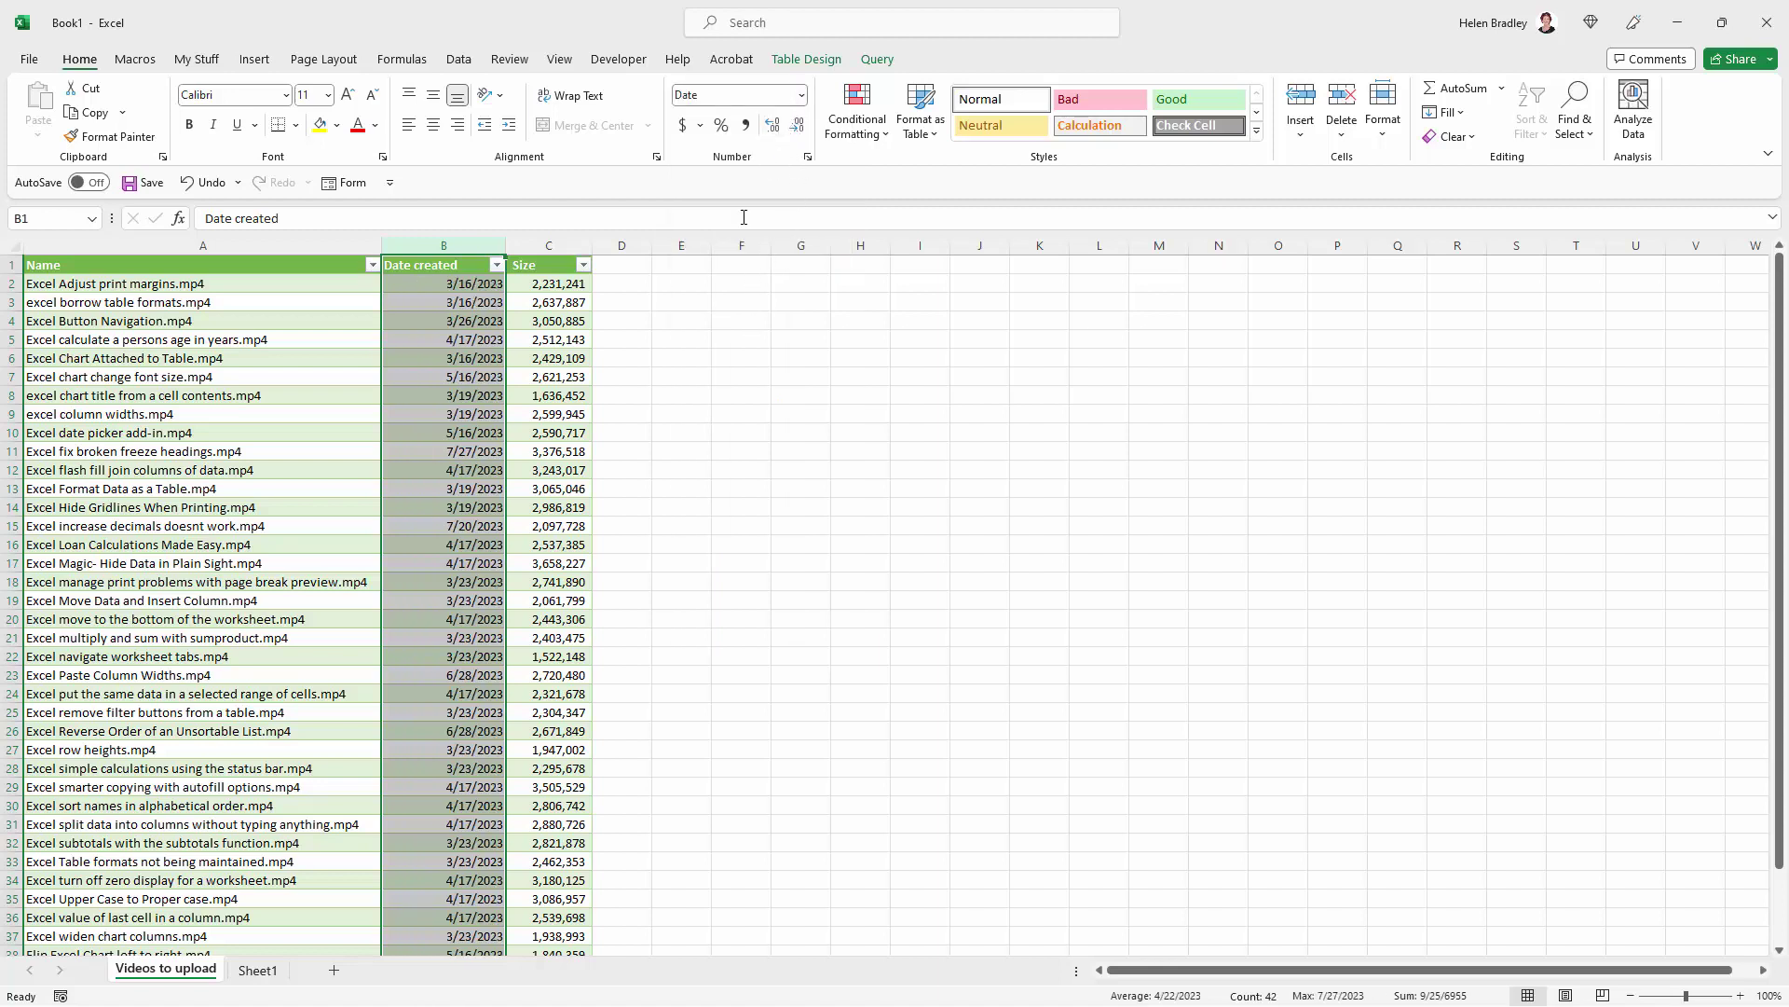
click(800, 97)
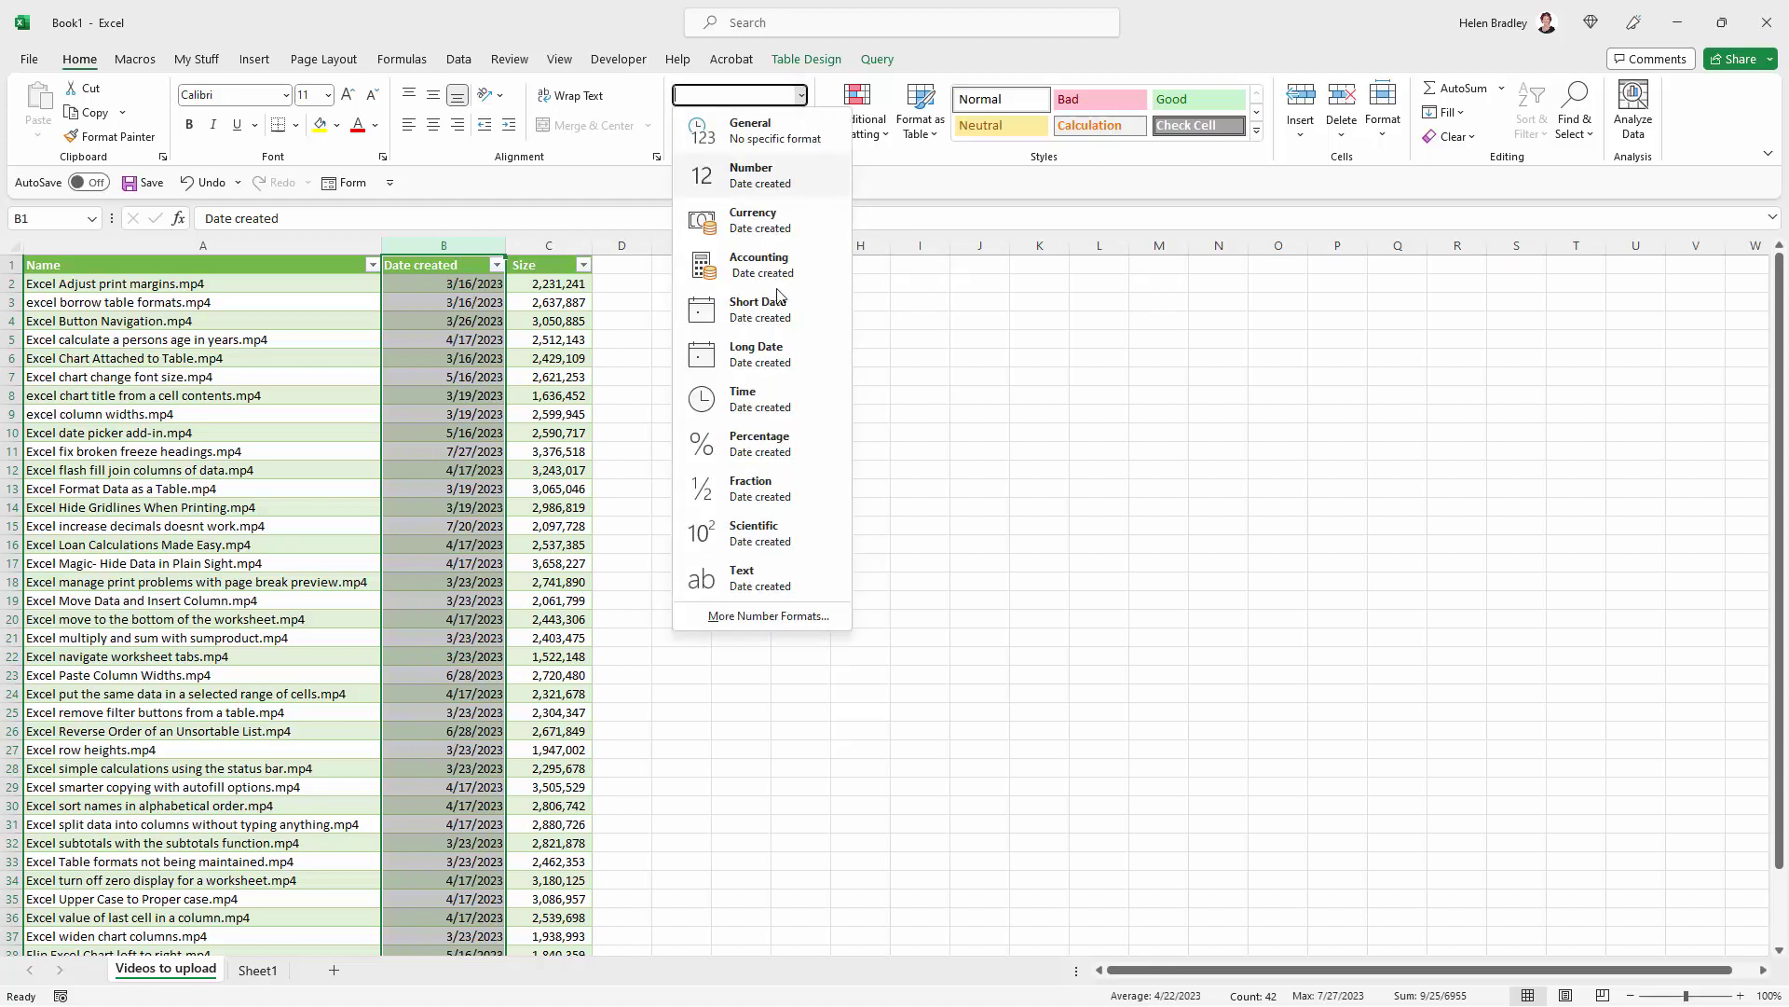
click(757, 615)
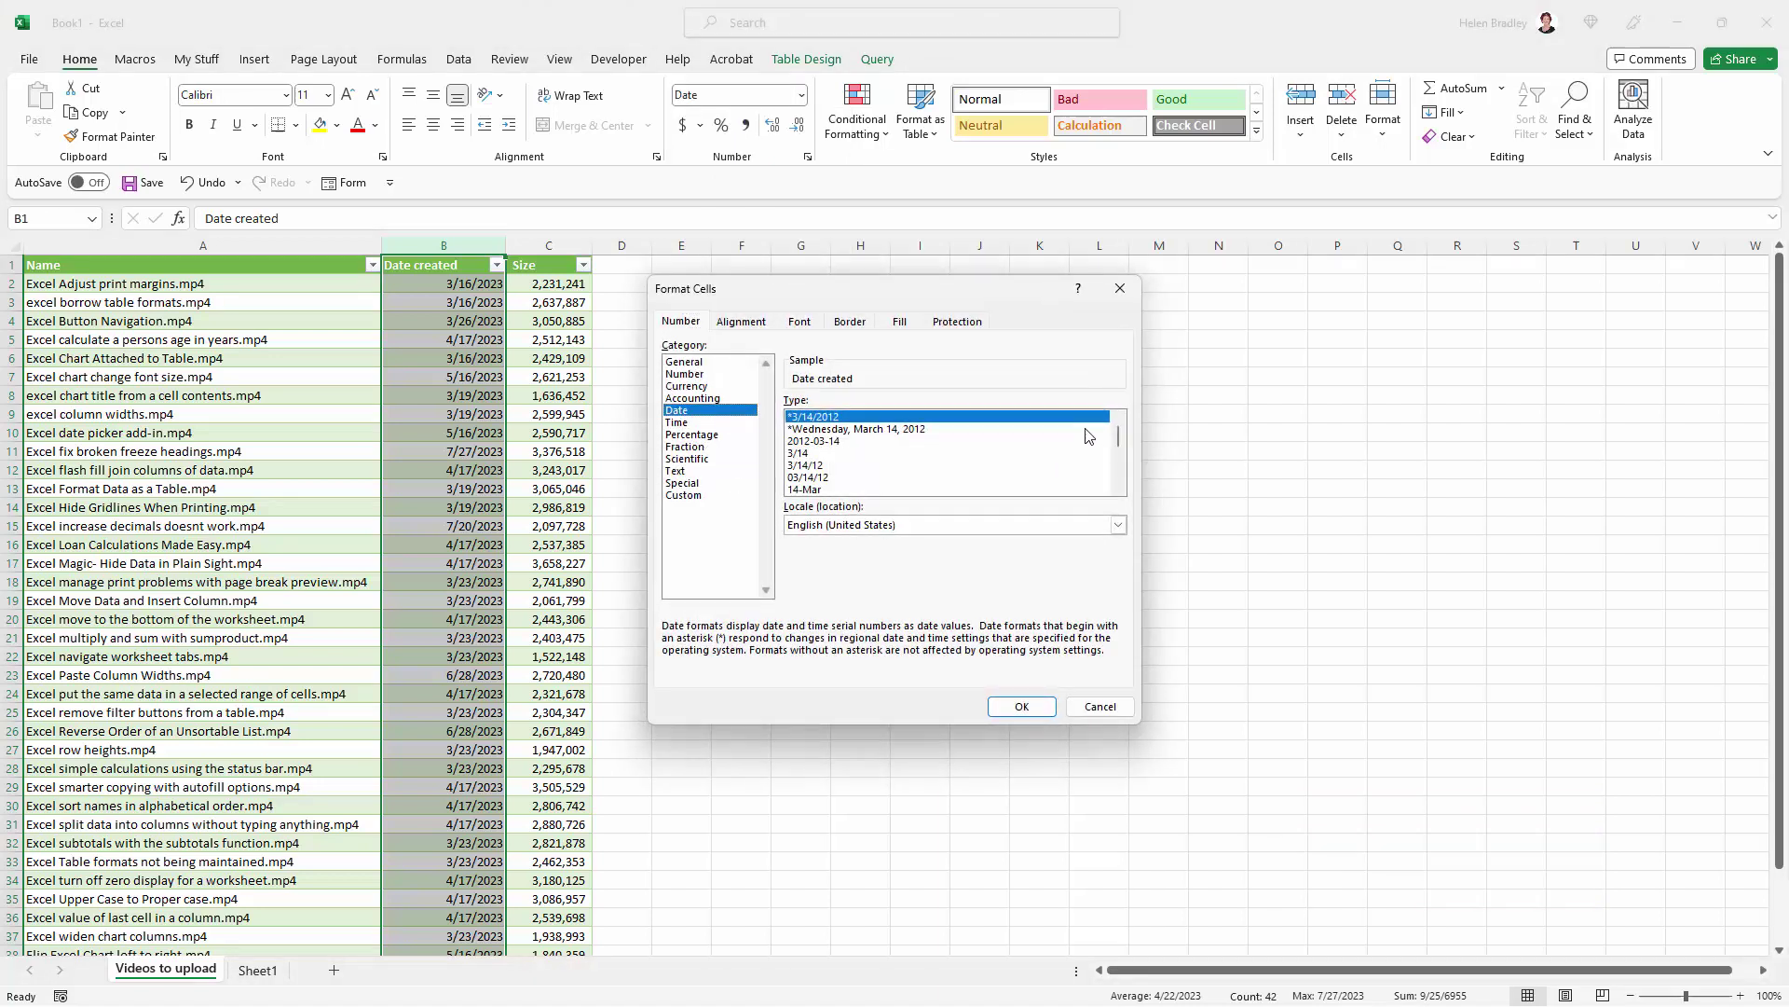
drag(1119, 448, 1118, 461)
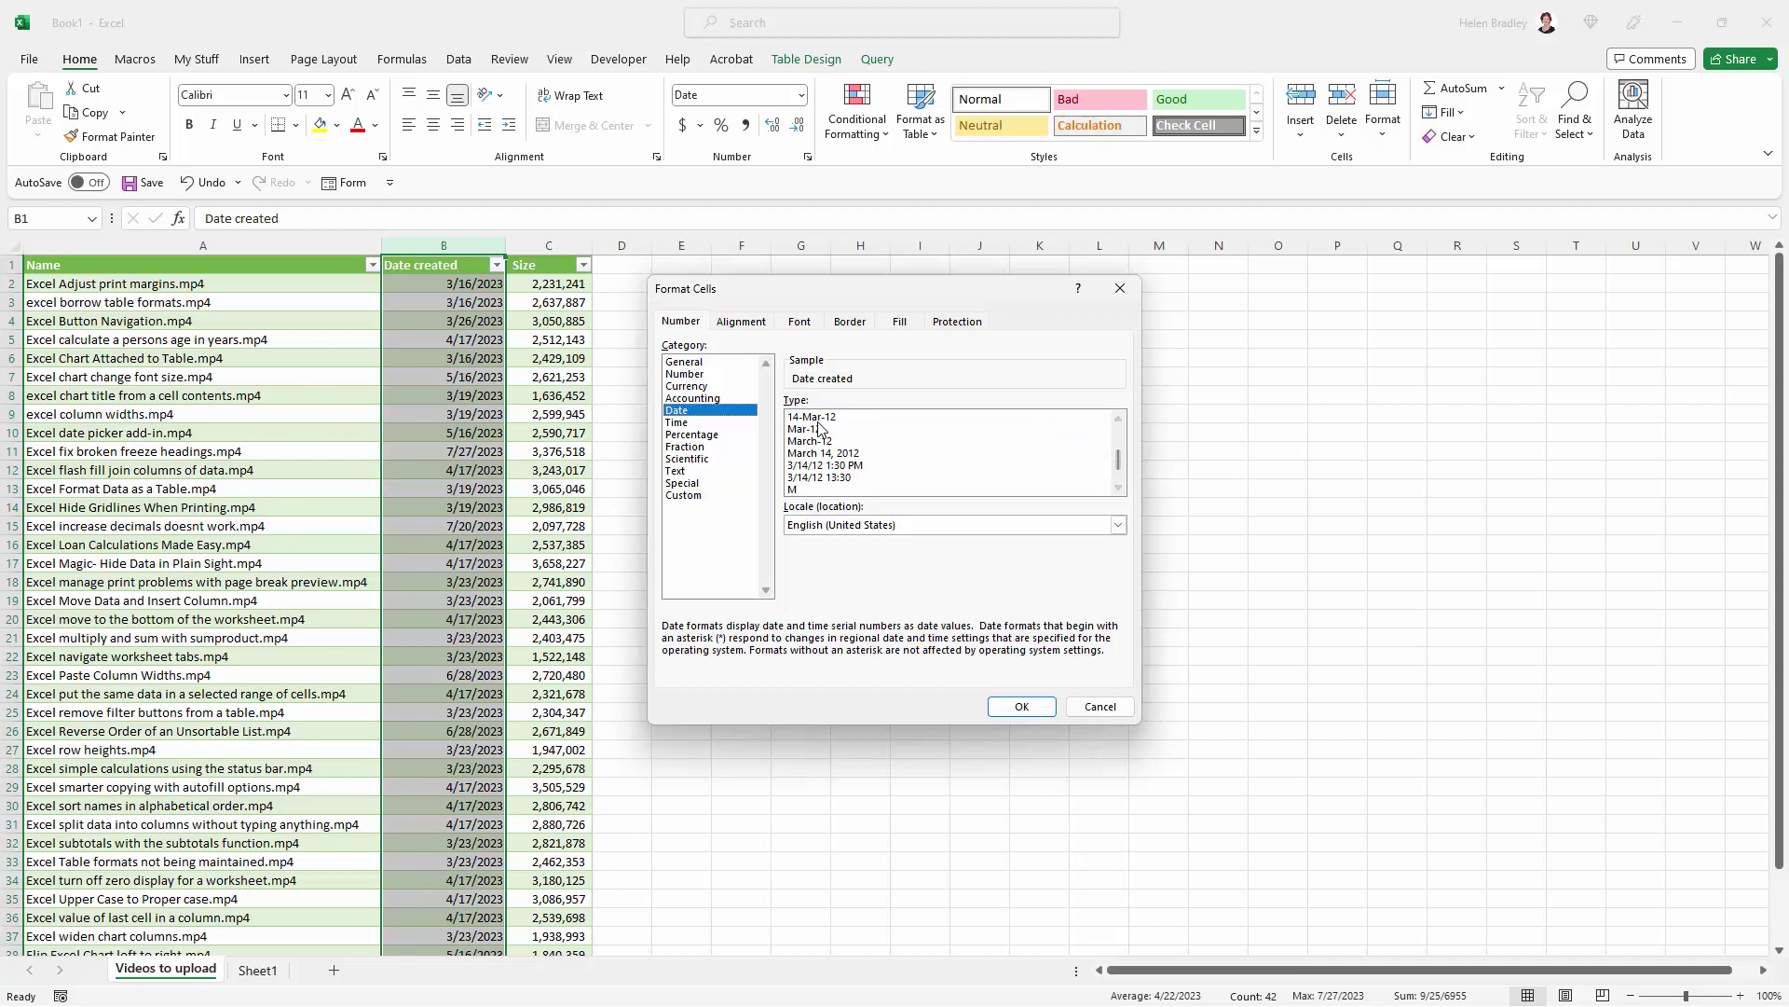
click(802, 418)
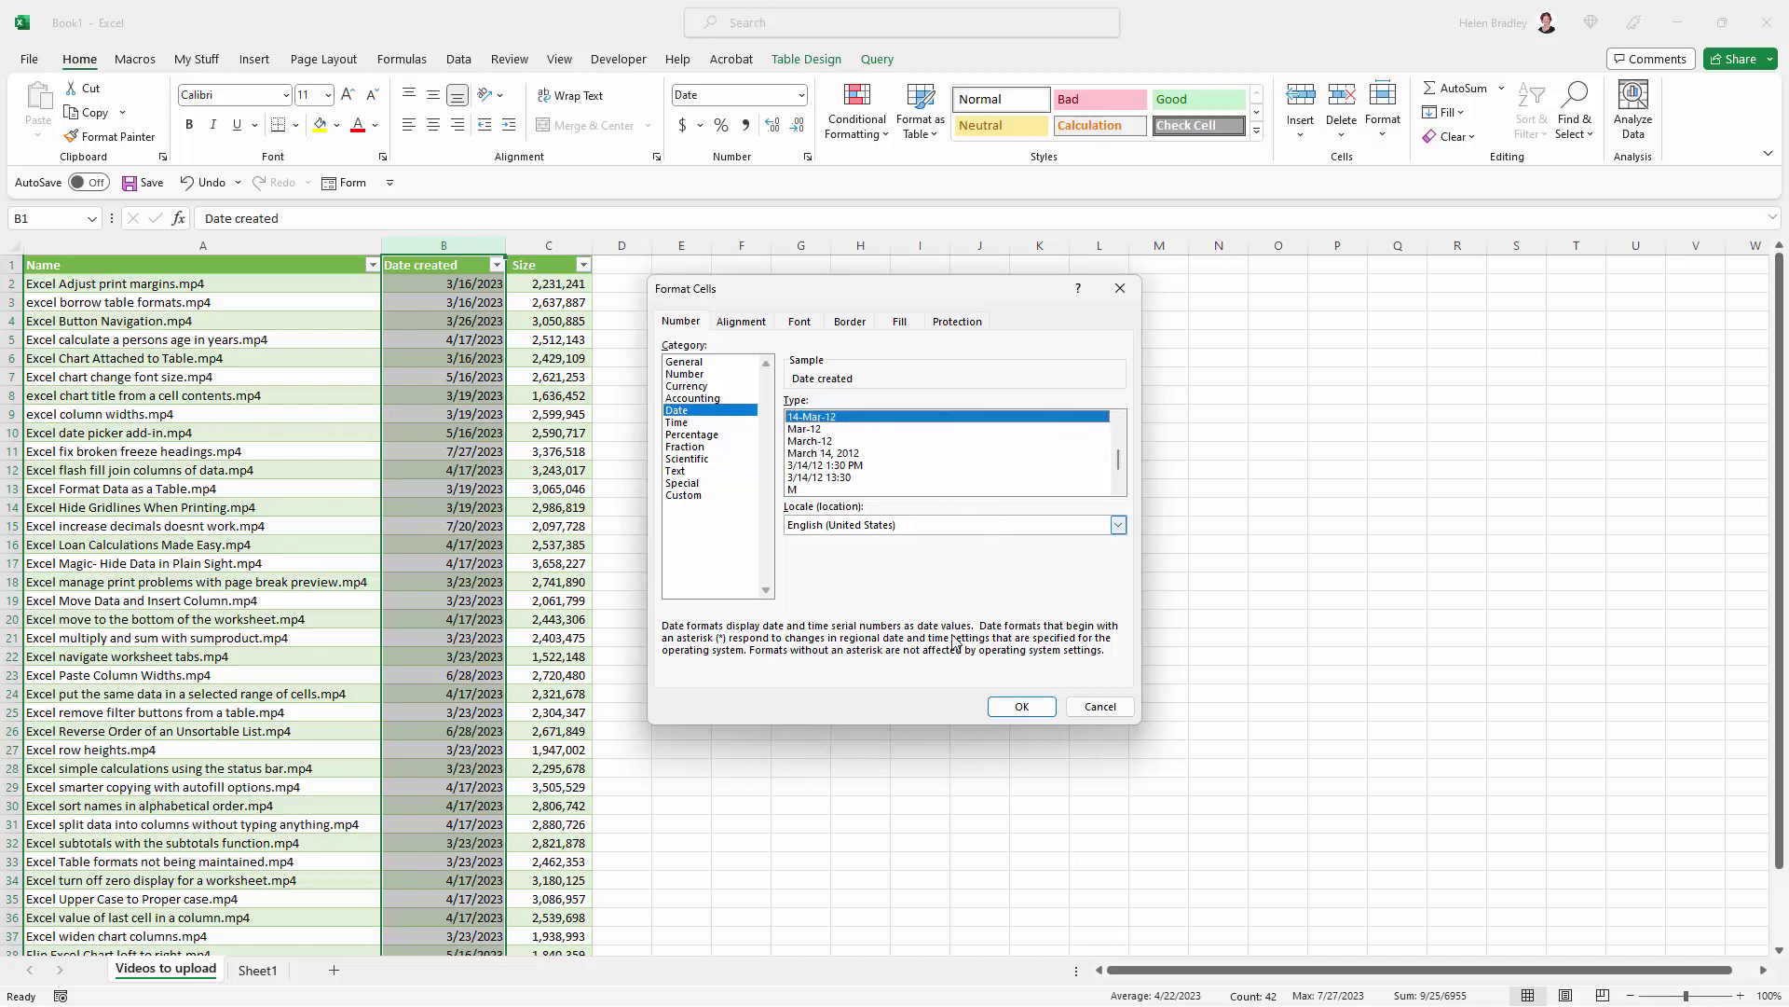
click(1017, 710)
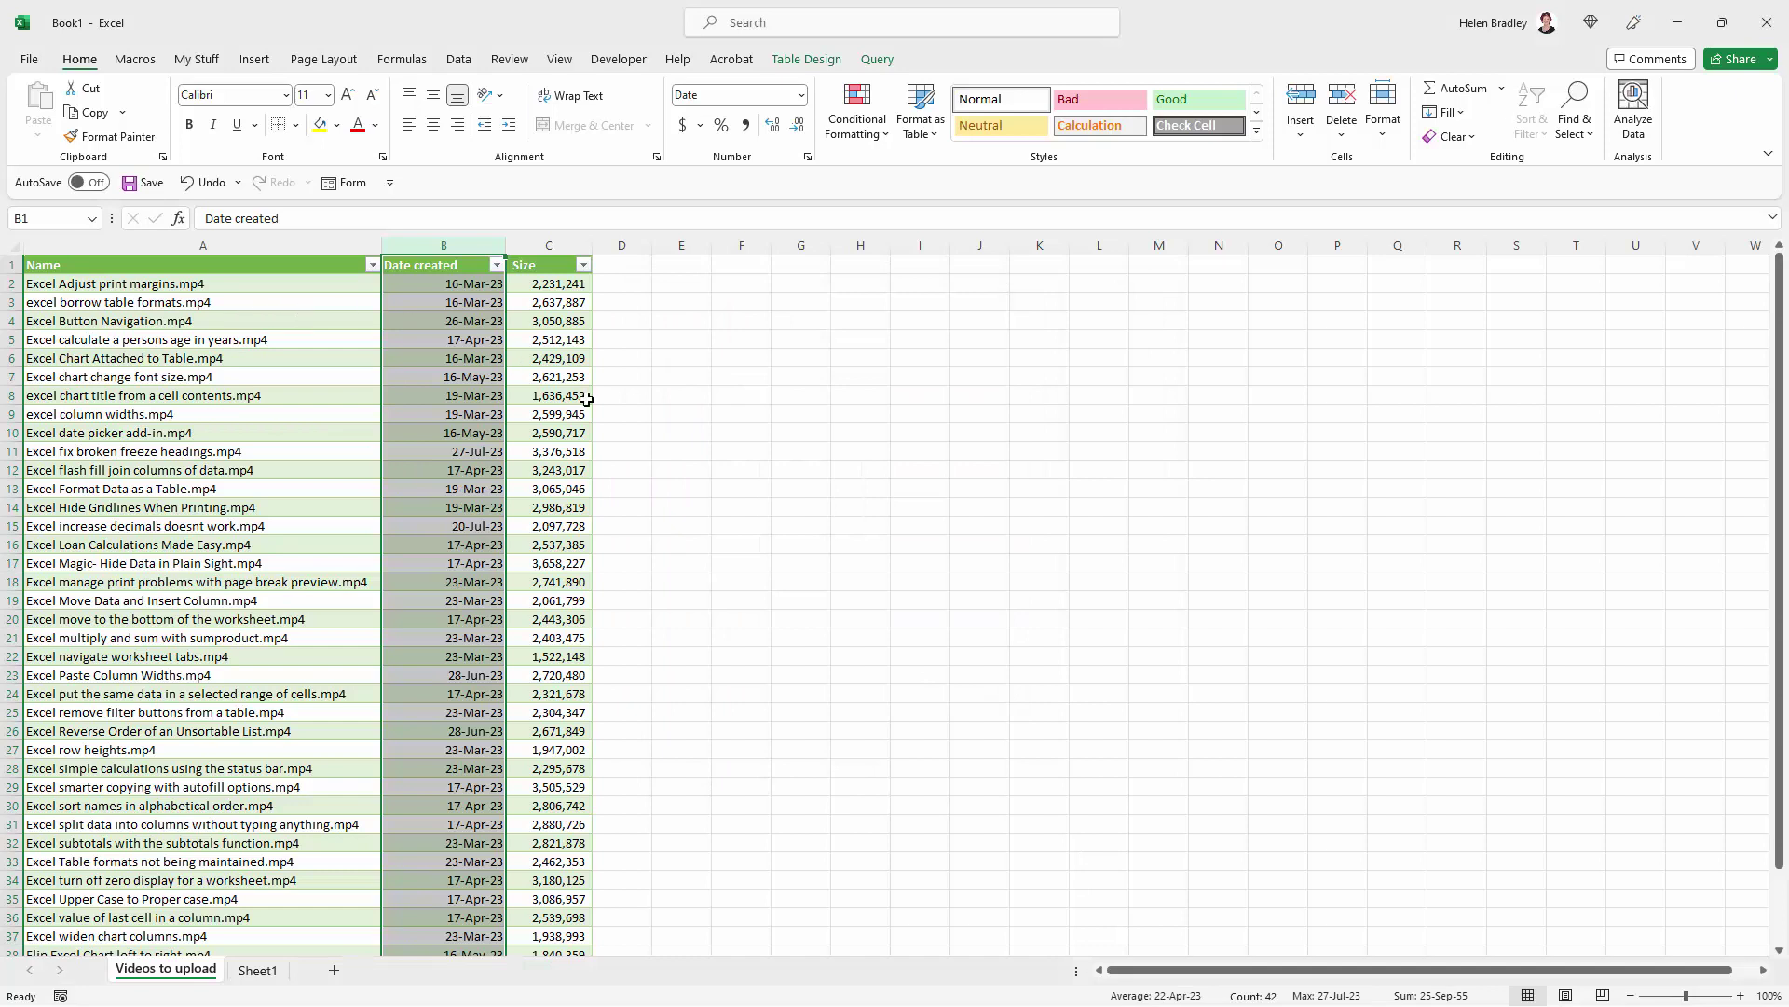
click(681, 431)
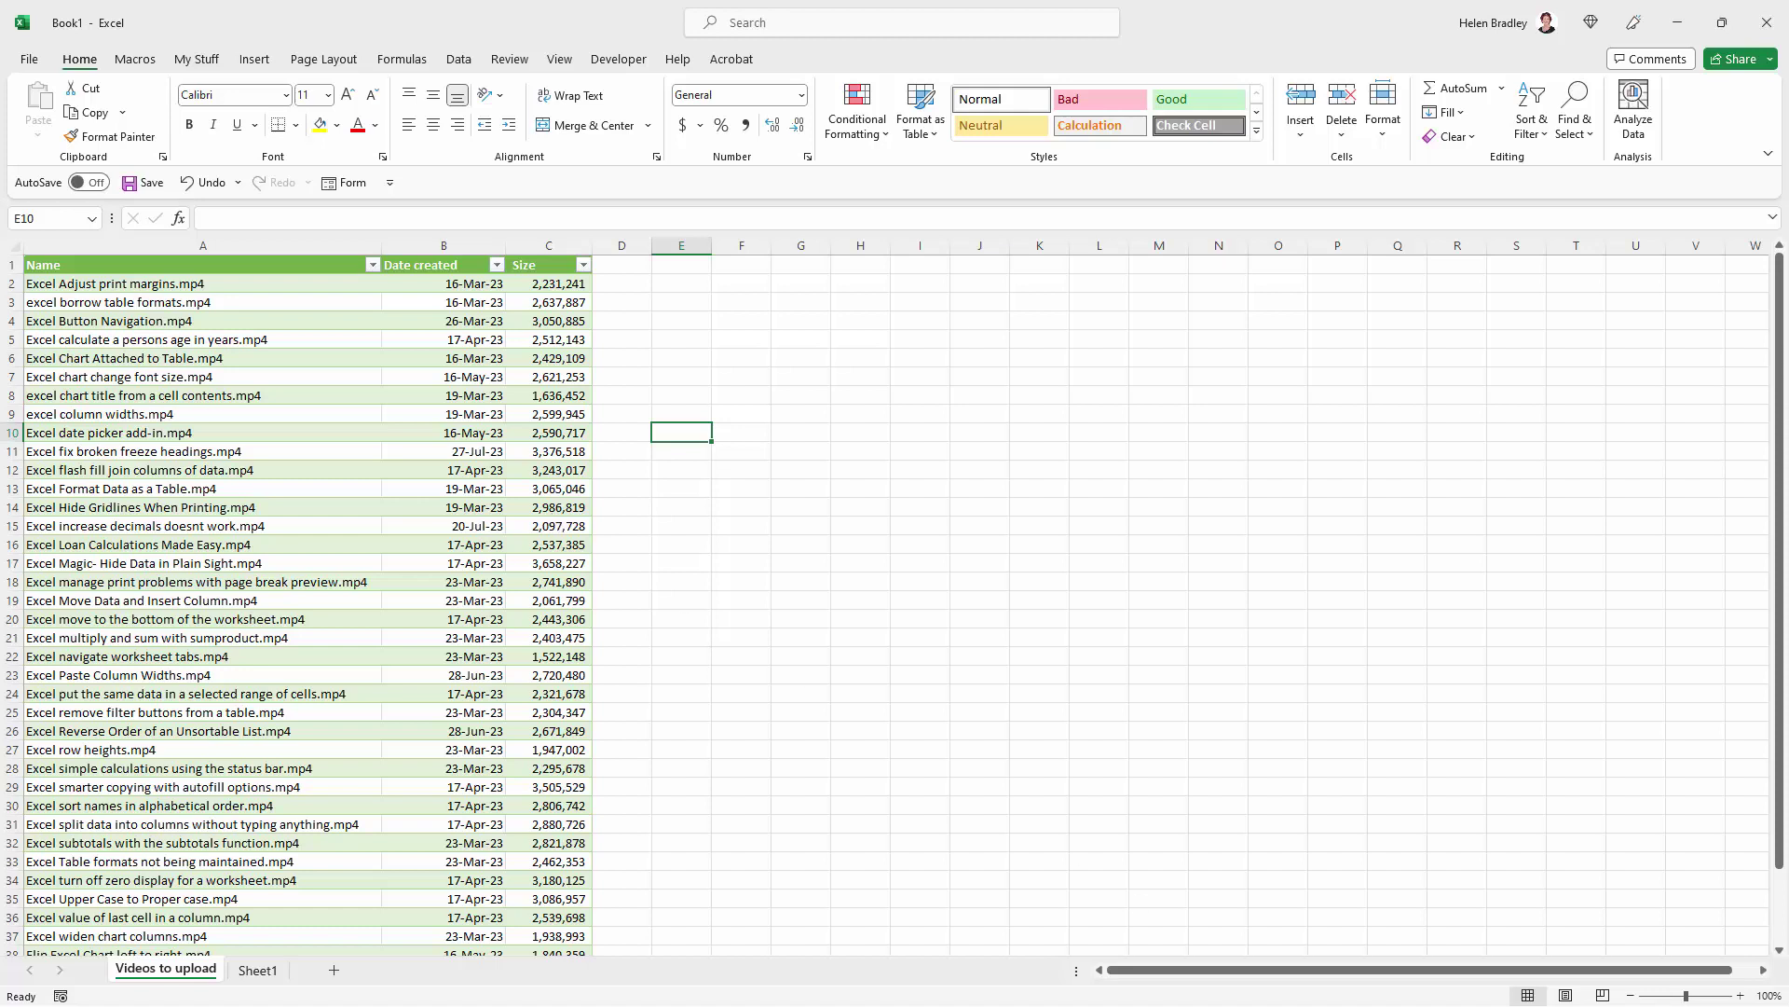
- Paste 'Excel fix broken freeze headings - Copy.mp4' into Videos to upload, then close the folder
key(alt+Tab)
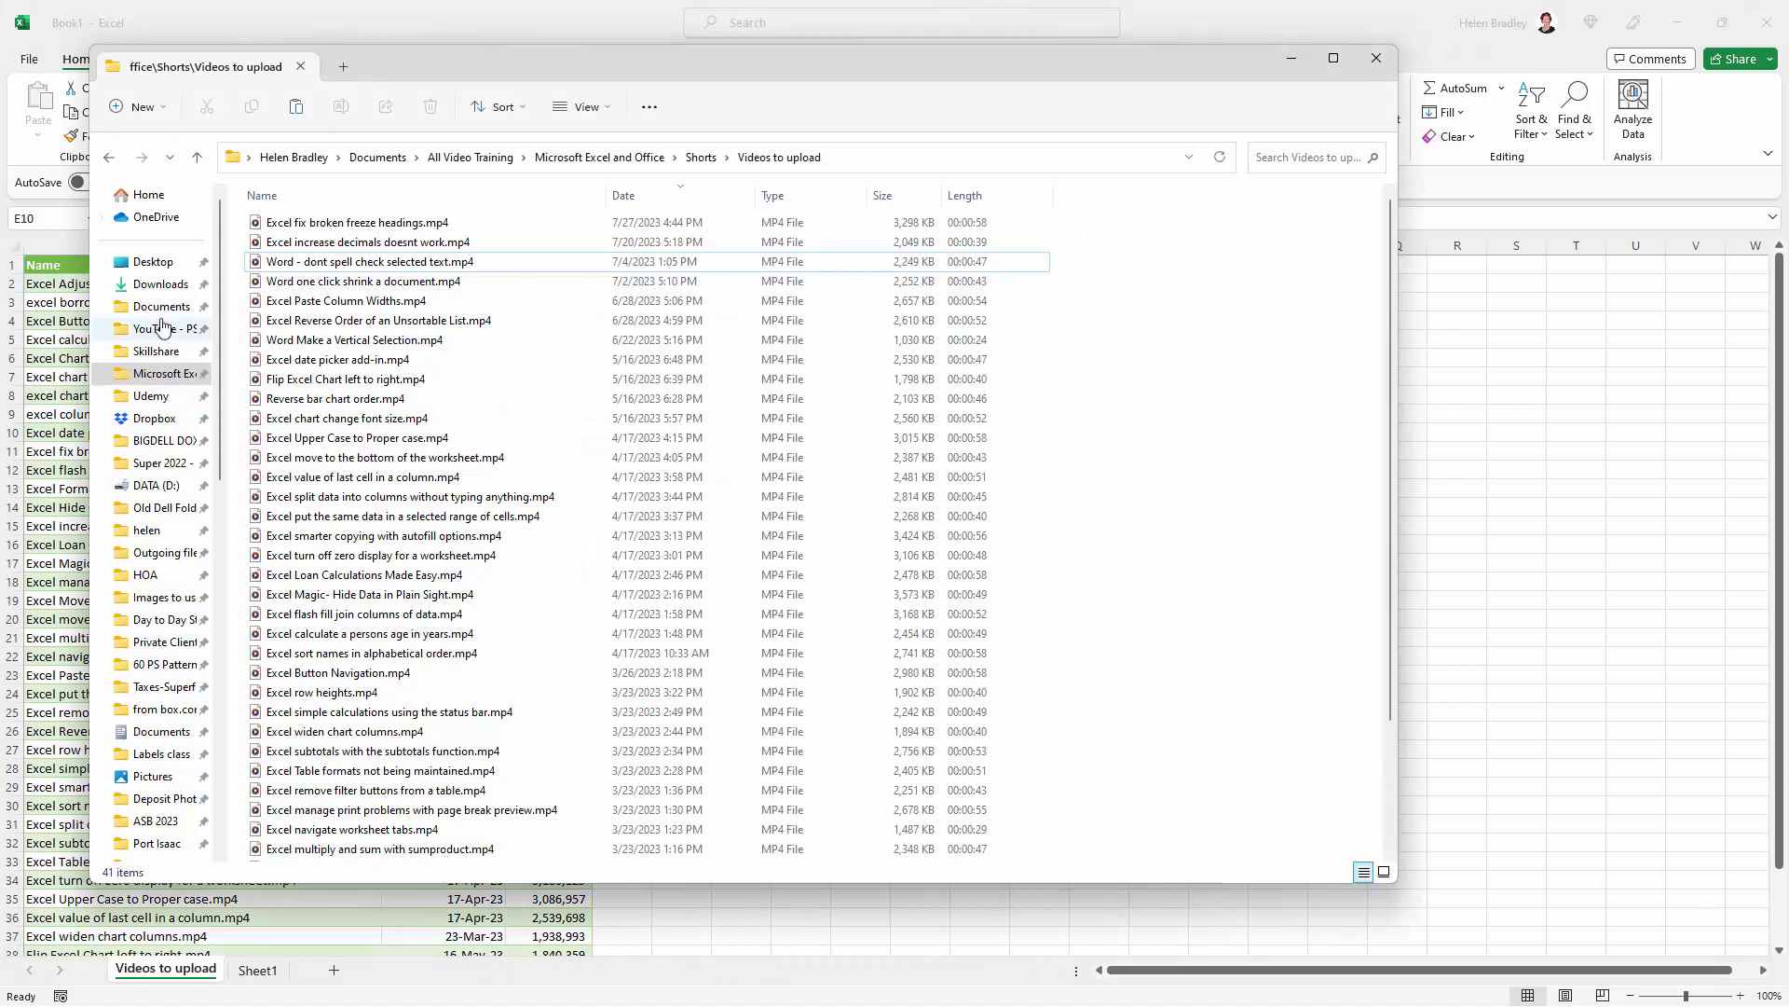
right_click(369, 229)
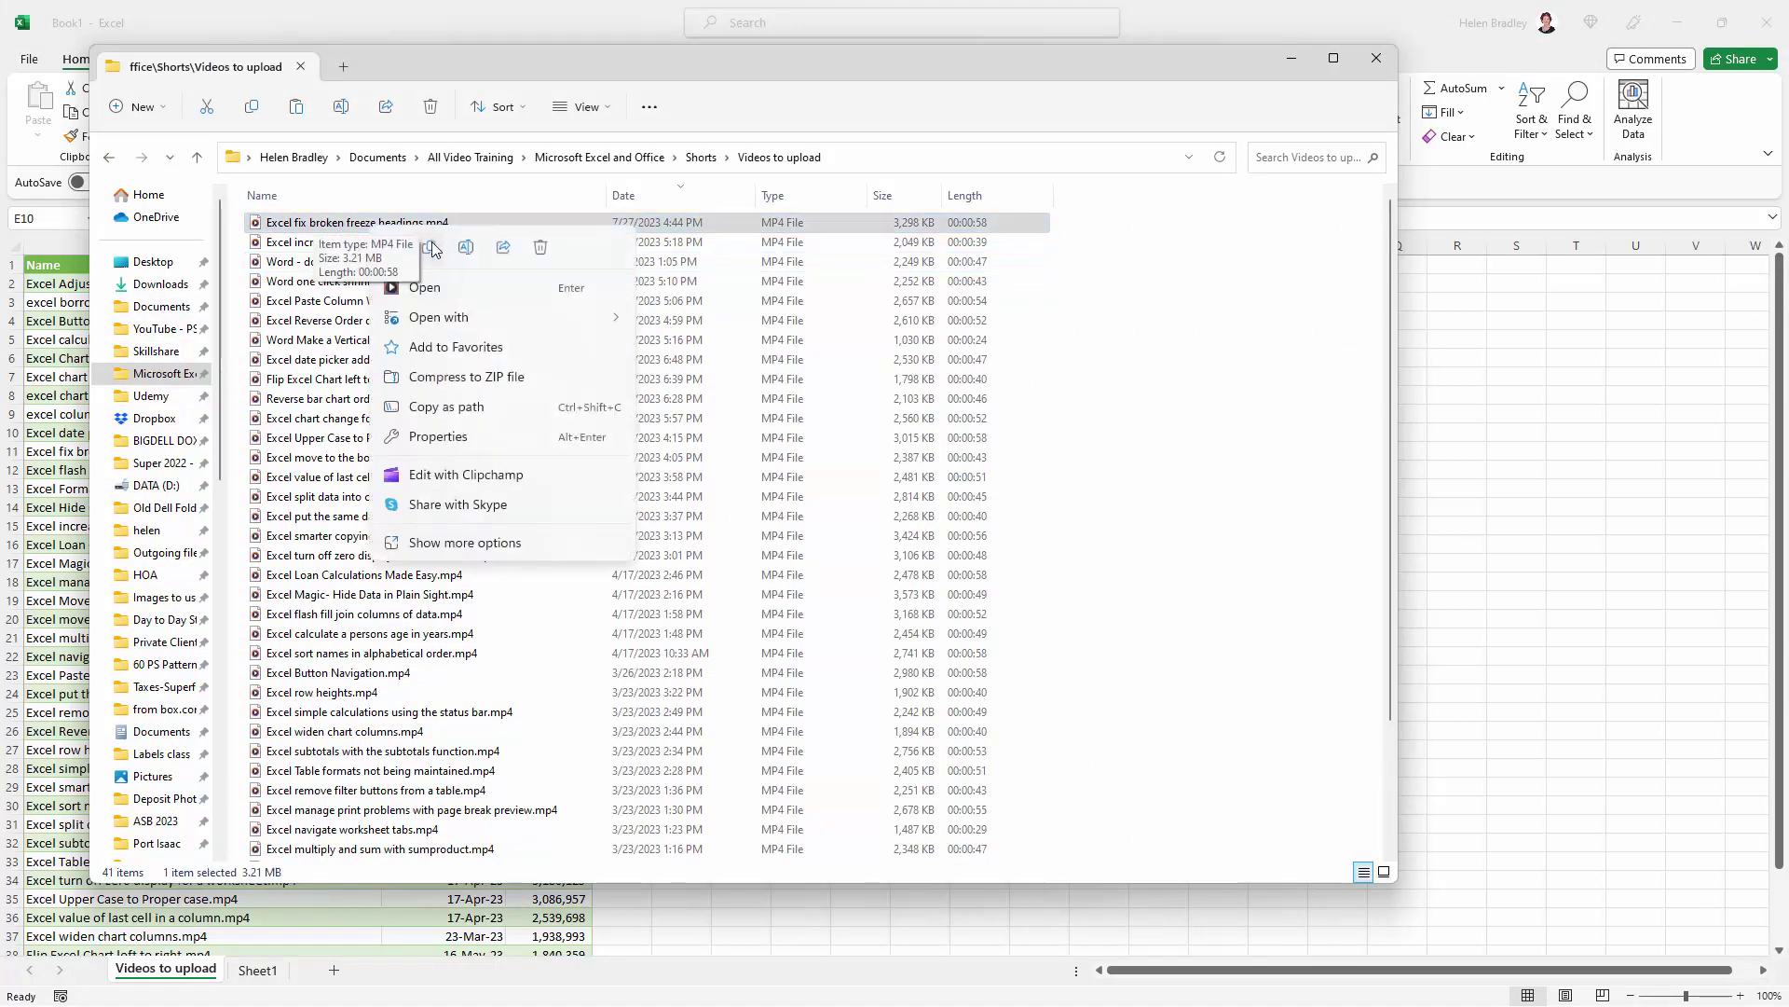
key(Escape)
right_click(1177, 408)
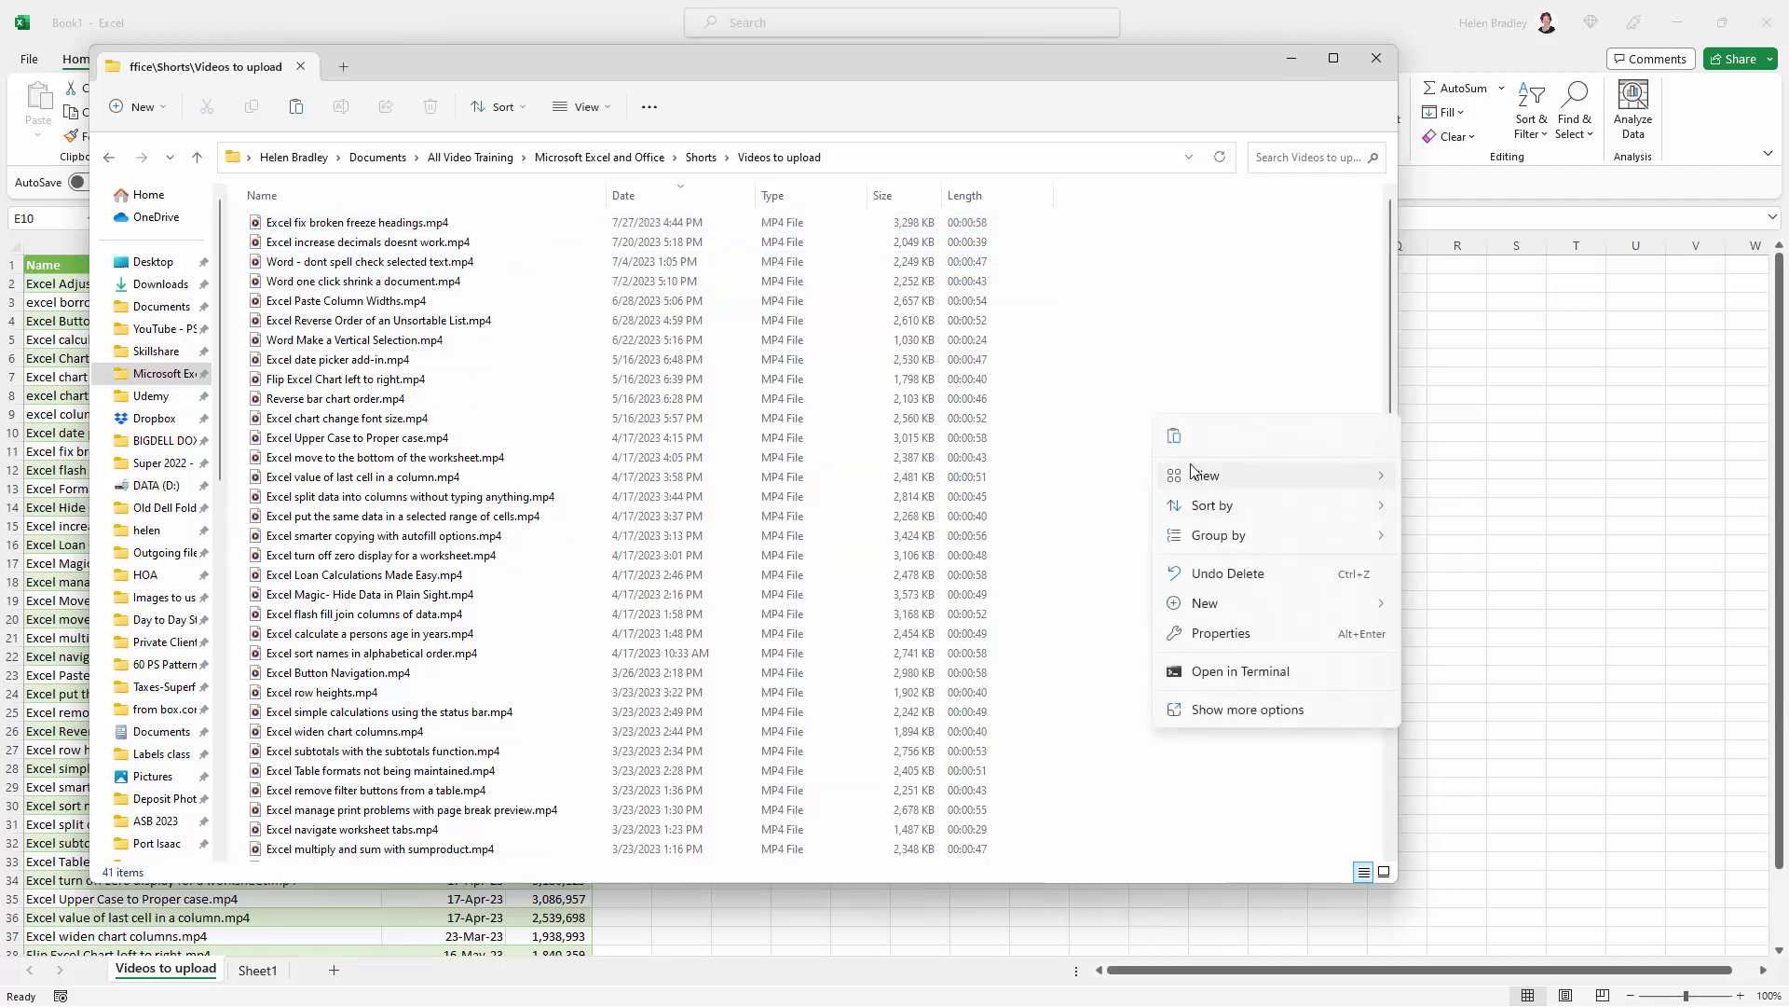
click(1168, 436)
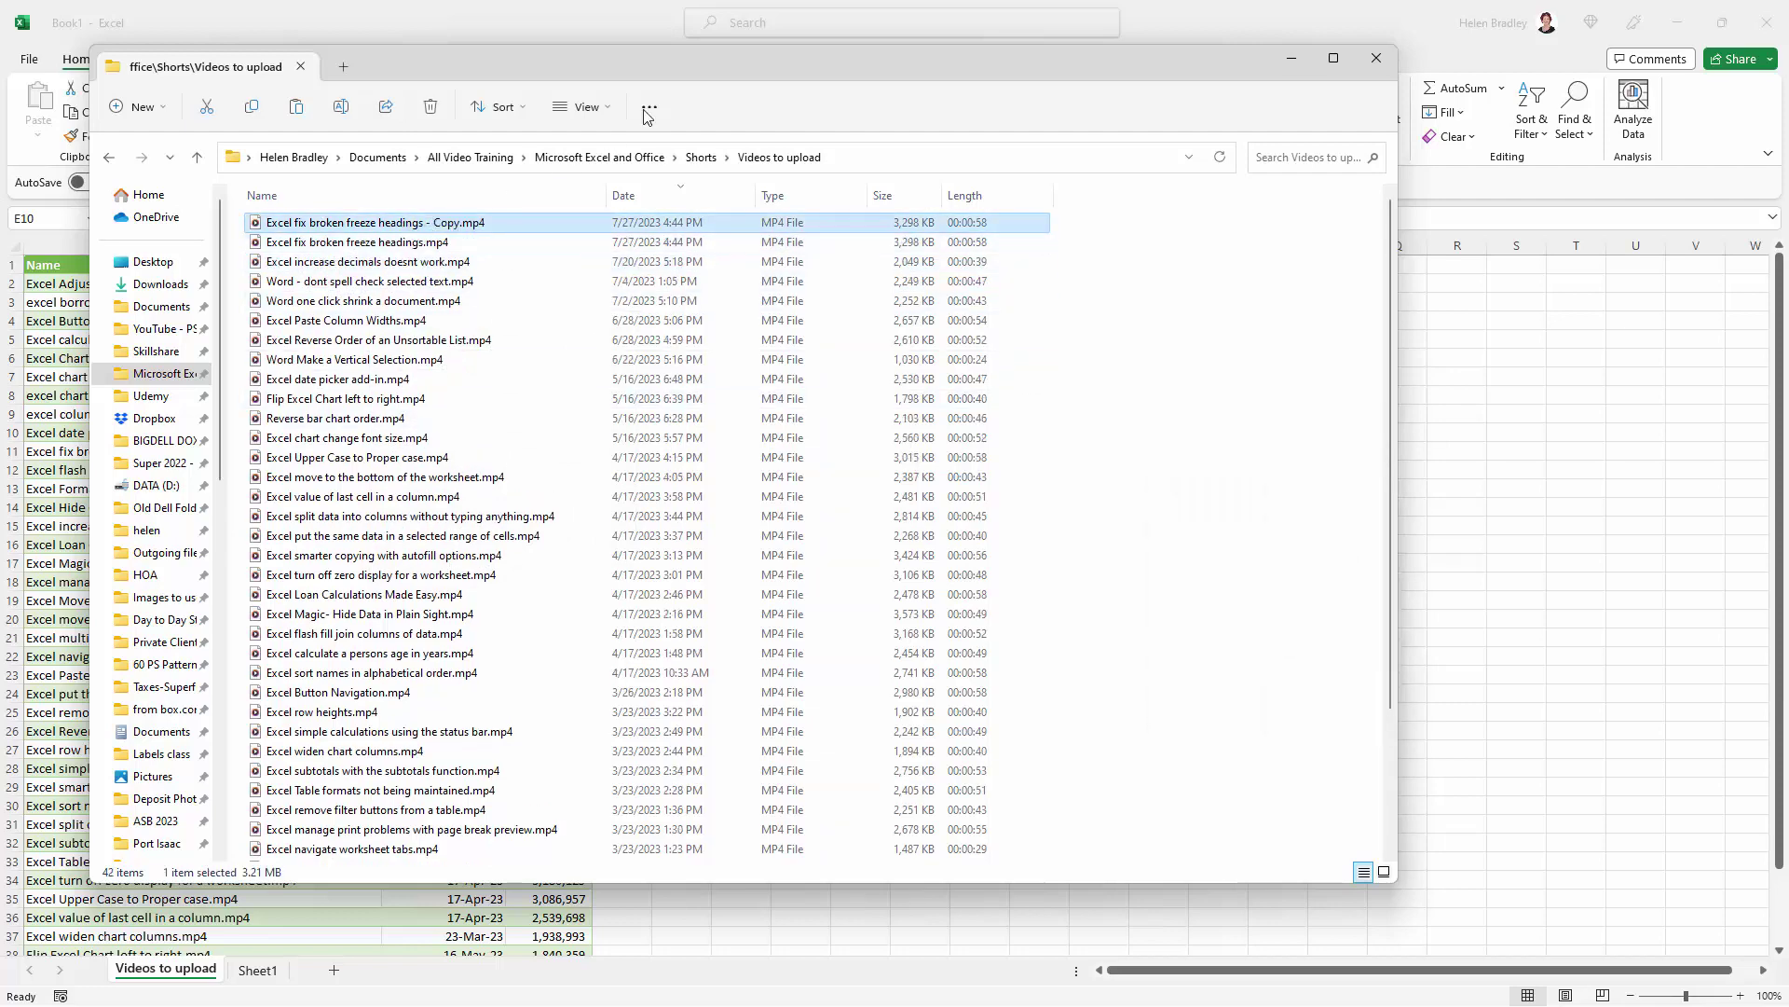
click(1374, 62)
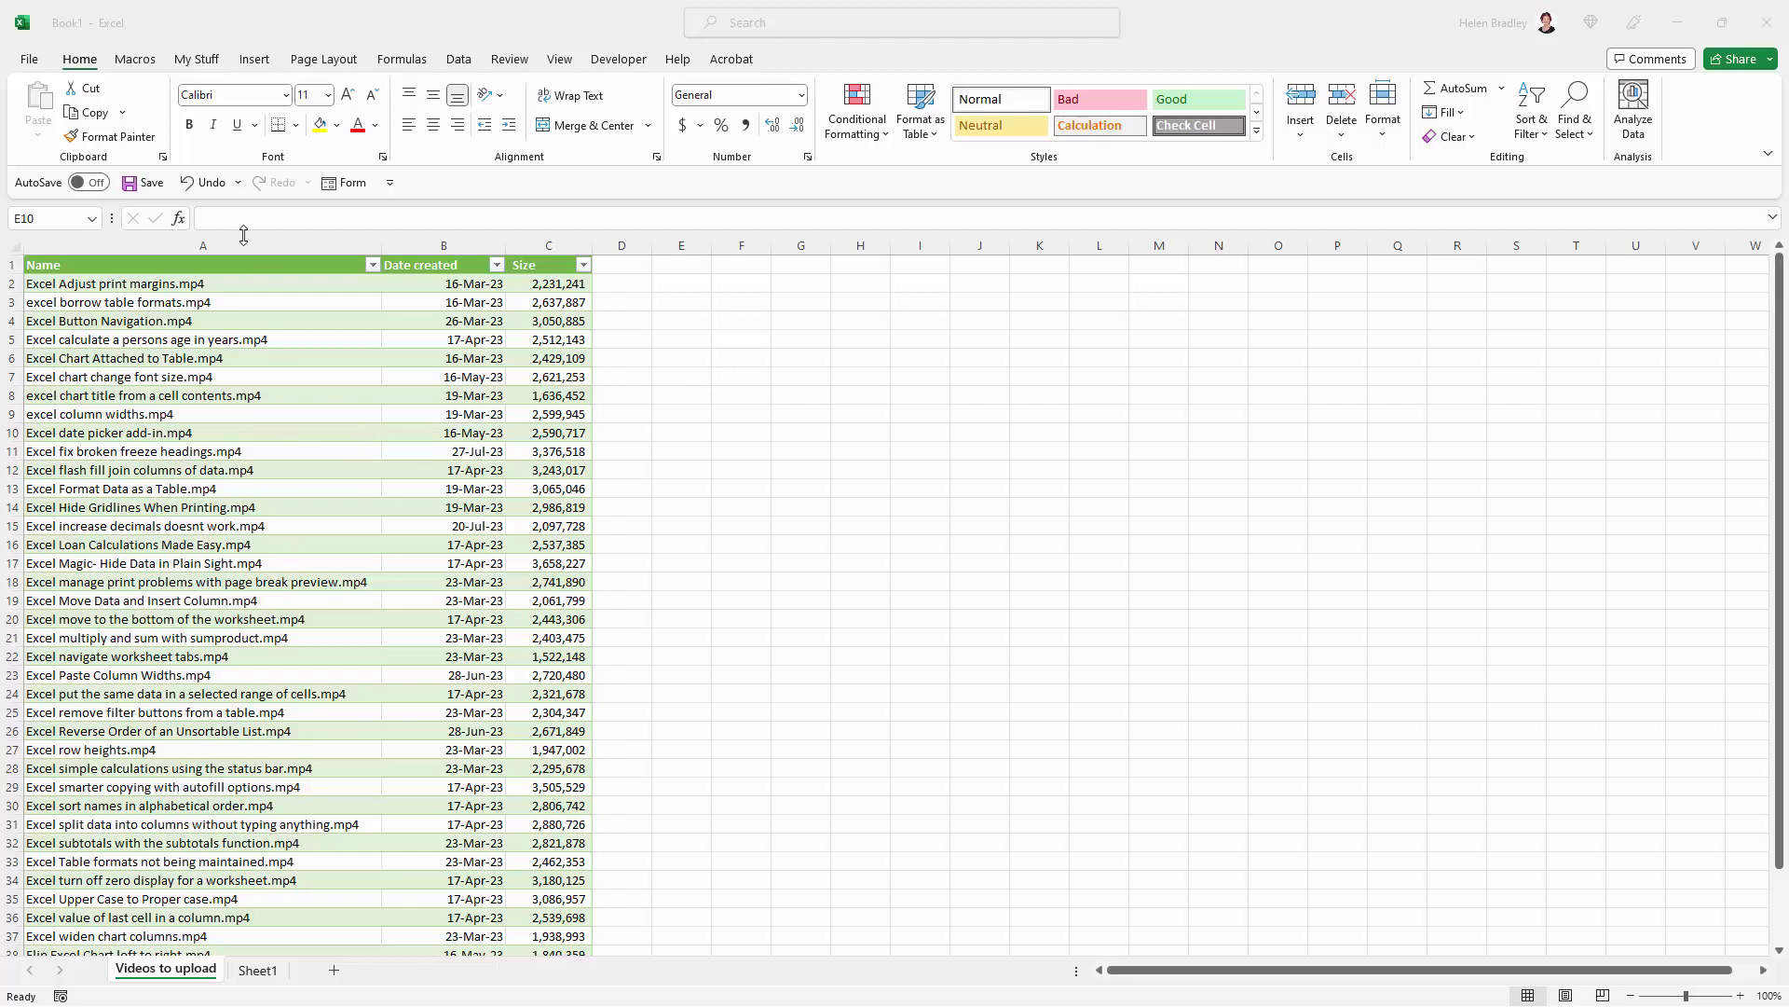
- Refresh the Videos to upload query so the table shows 42 files, including 'Excel fix broken freeze headings - Copy.mp4'
click(460, 61)
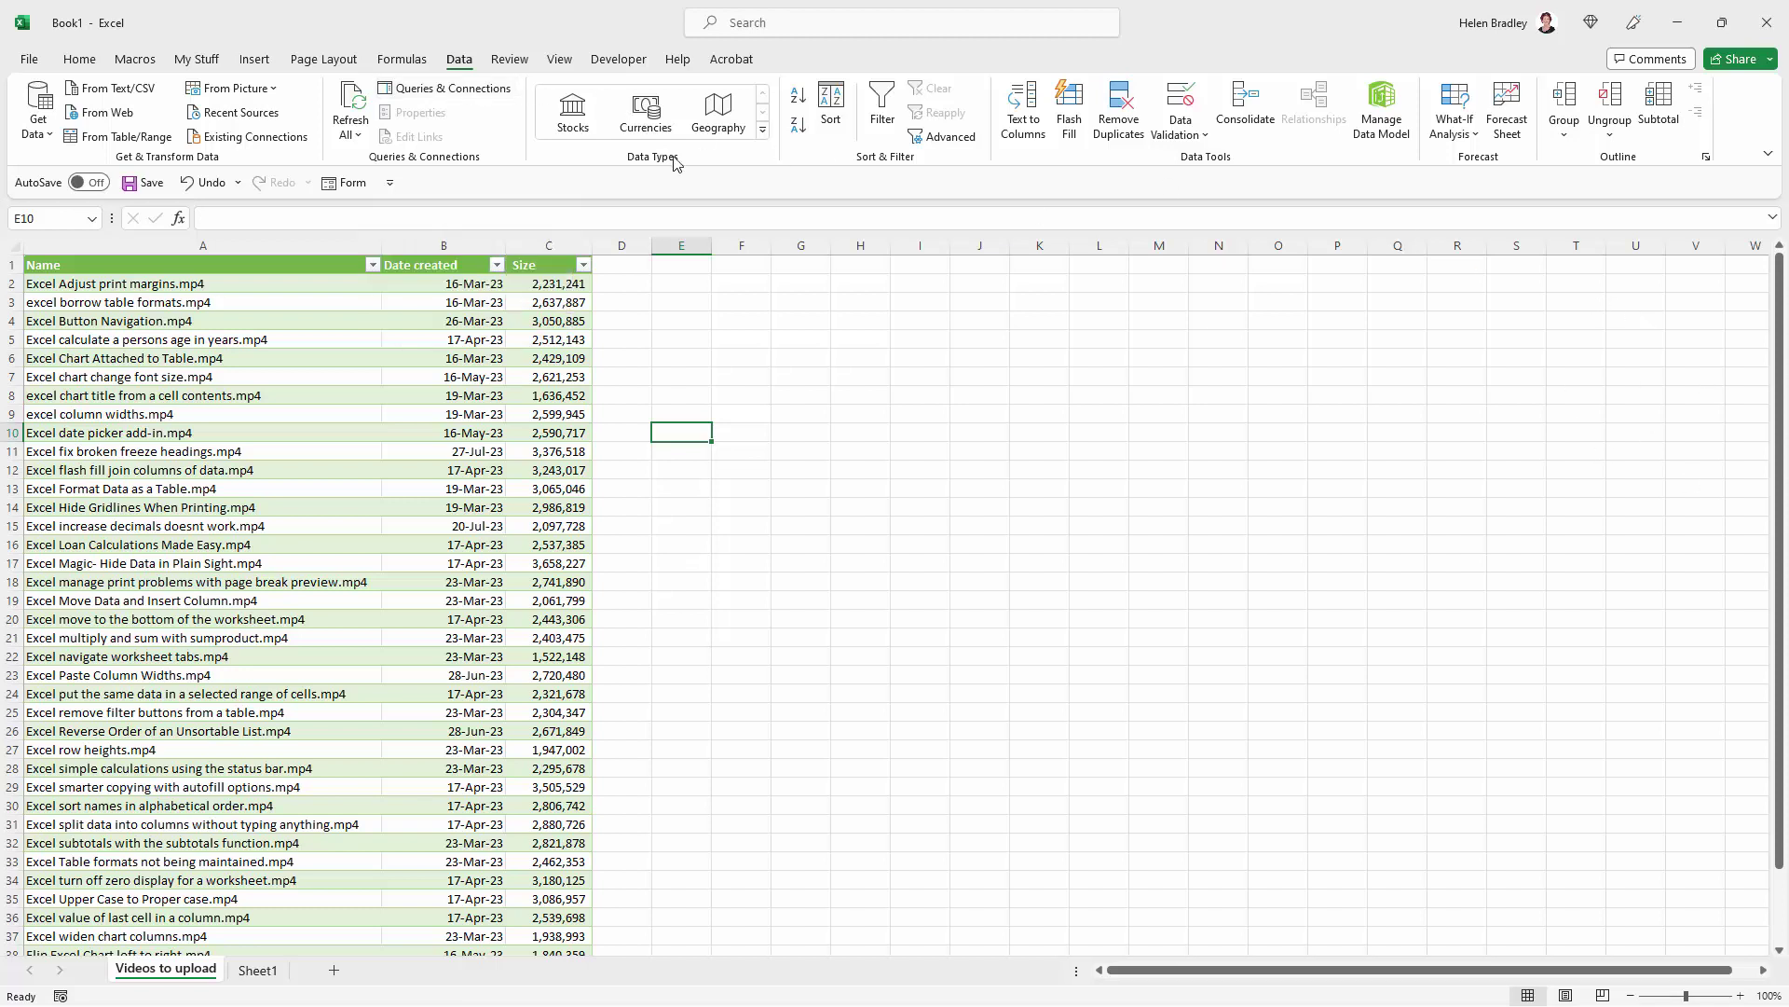
click(420, 90)
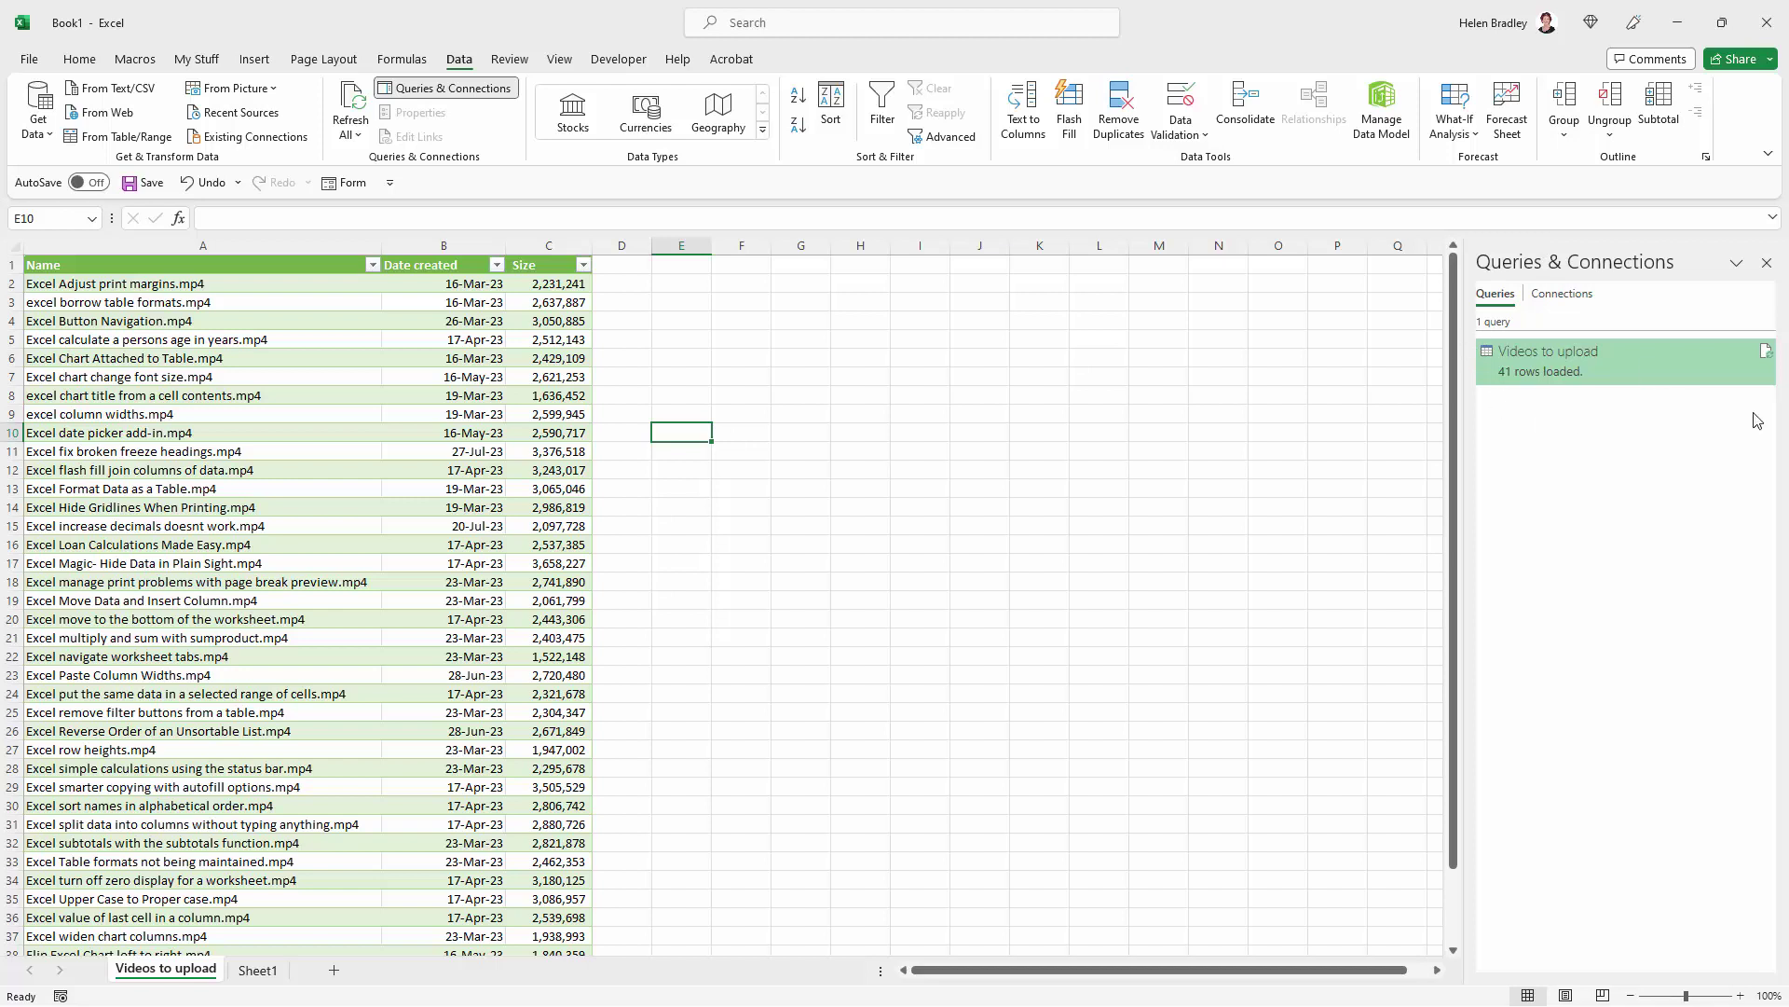
mouse_move(1675, 366)
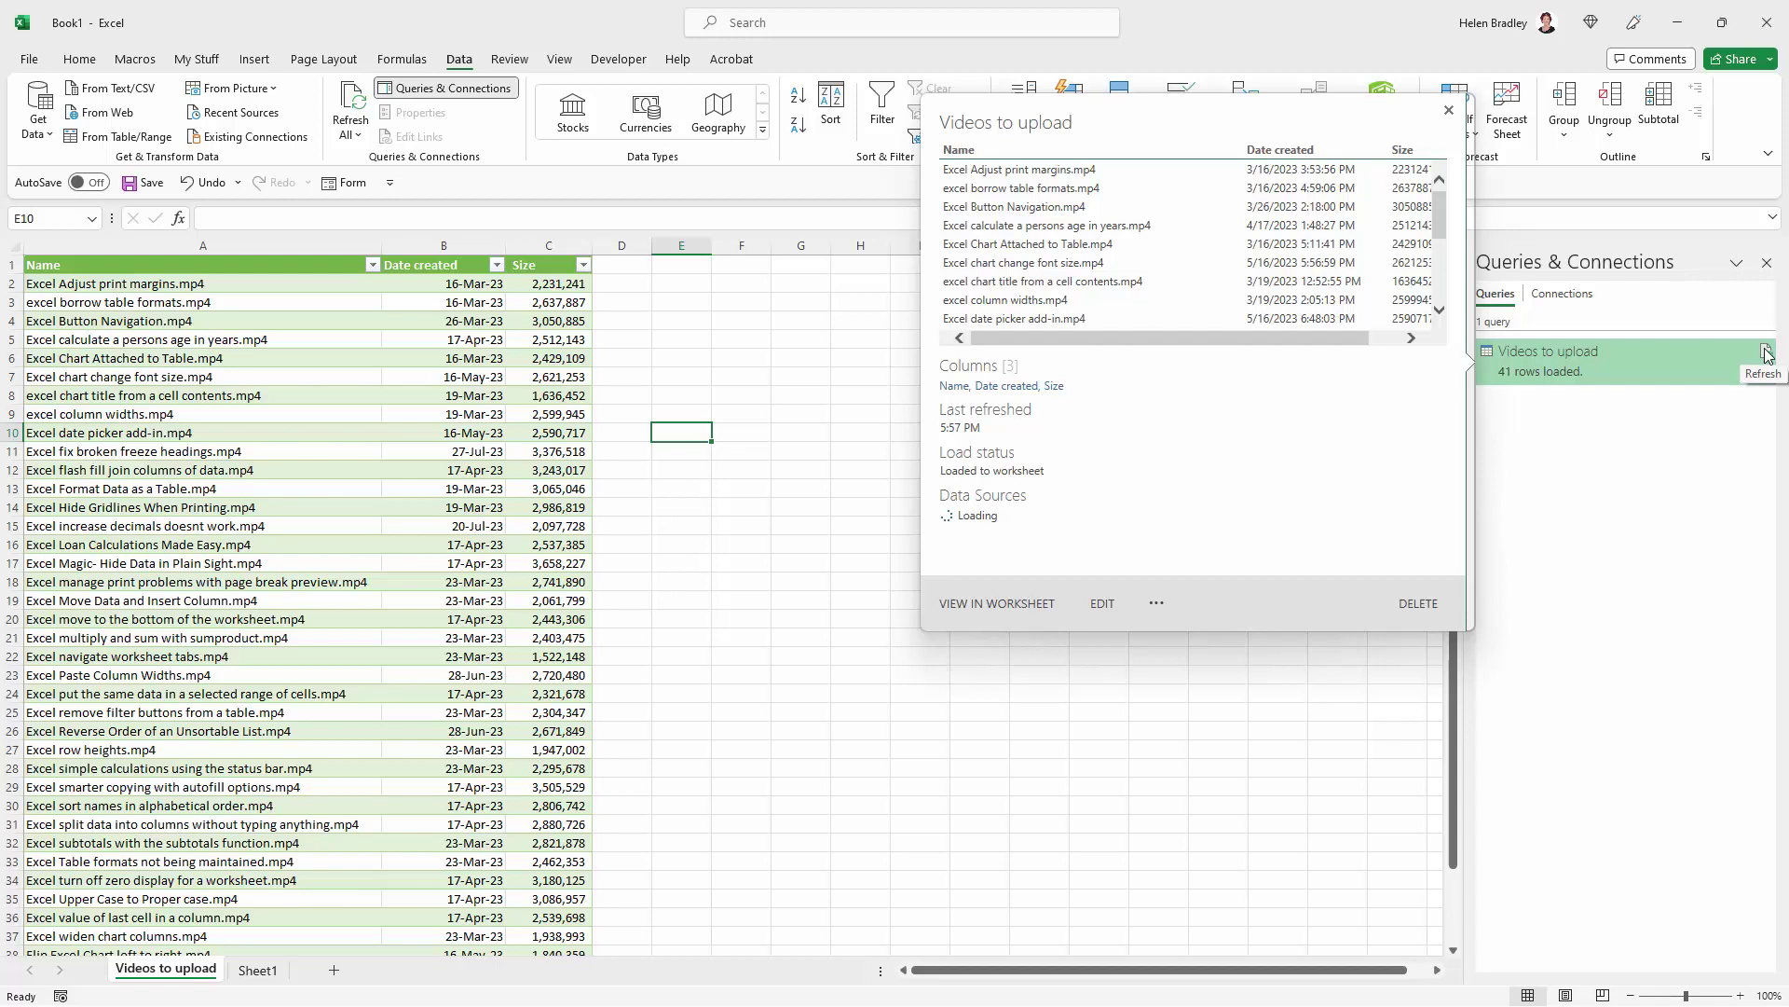
click(1767, 352)
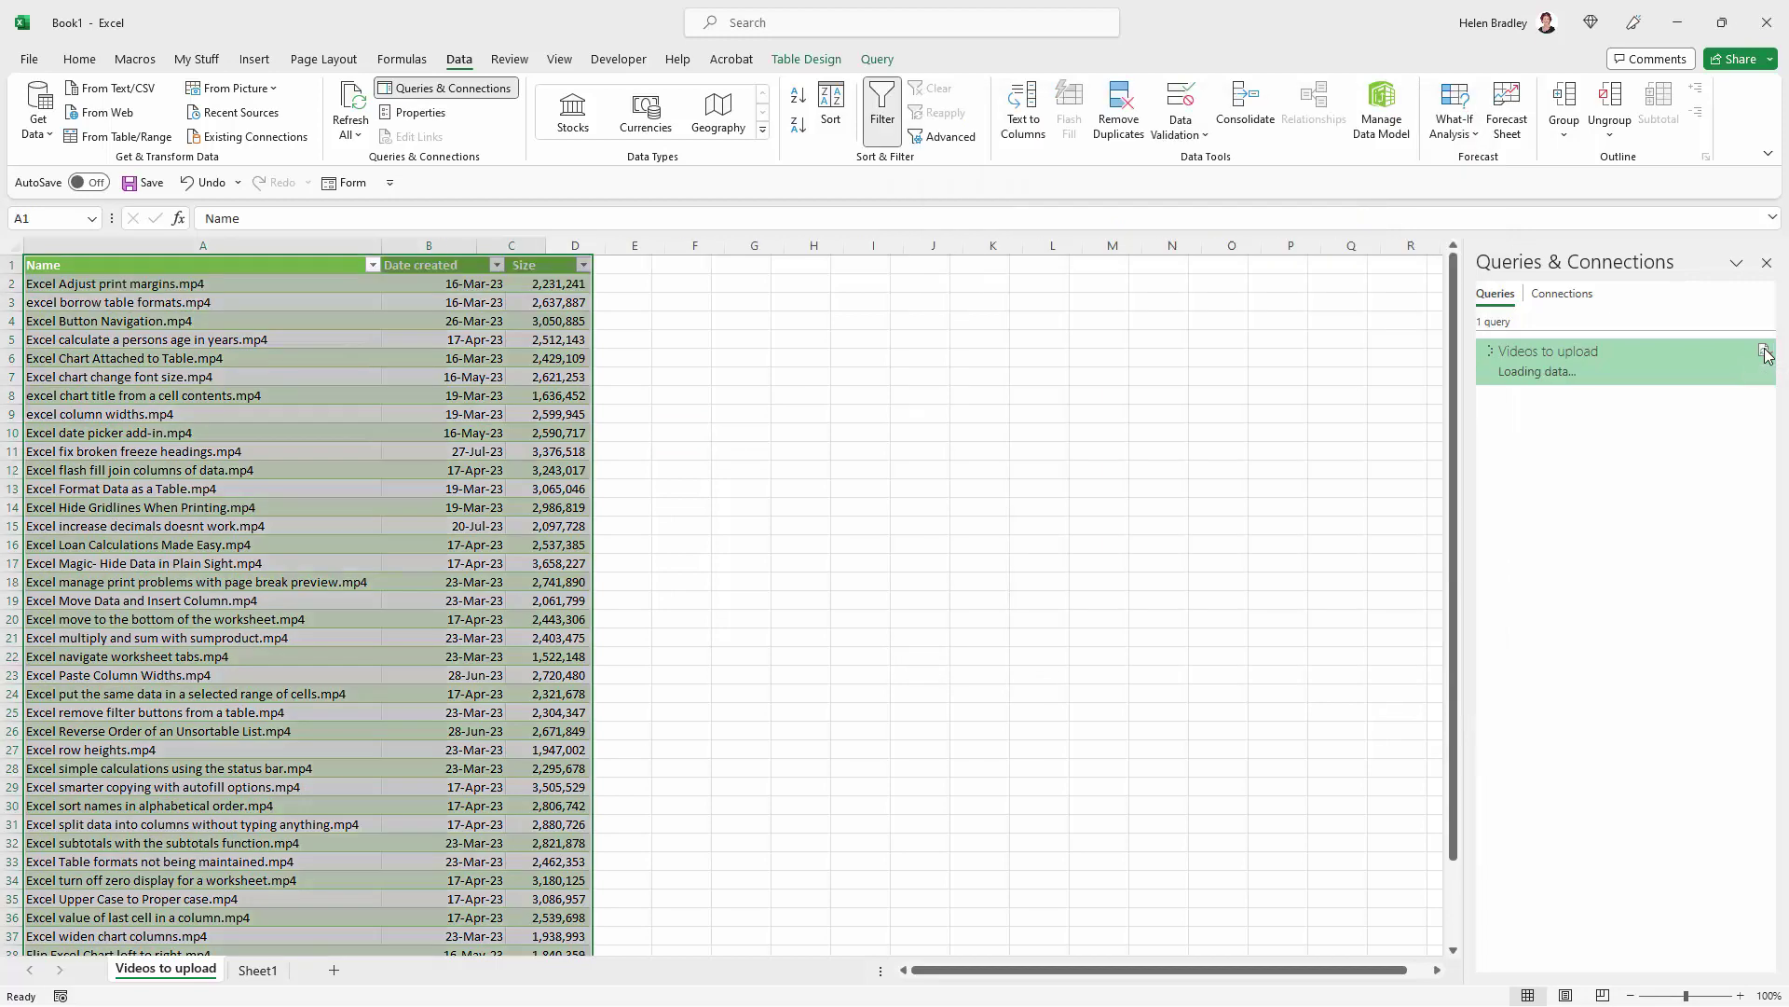
click(669, 577)
scroll(563, 627, down, 5)
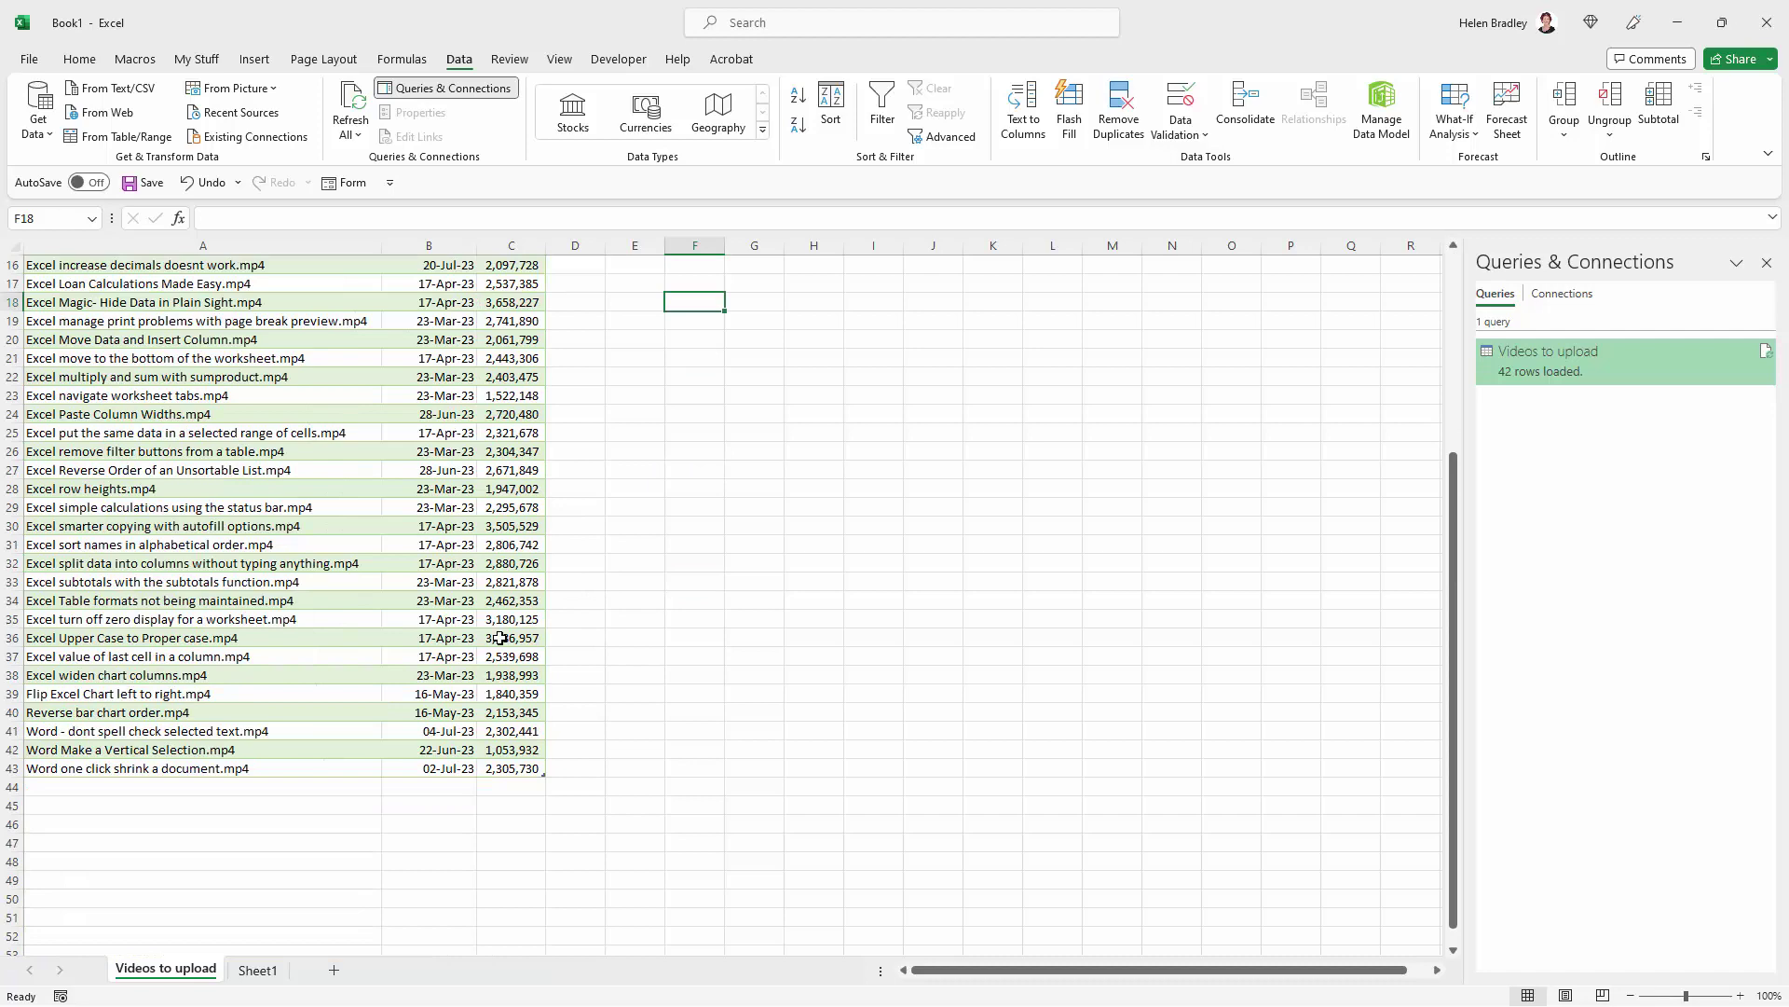
scroll(501, 637, up, 5)
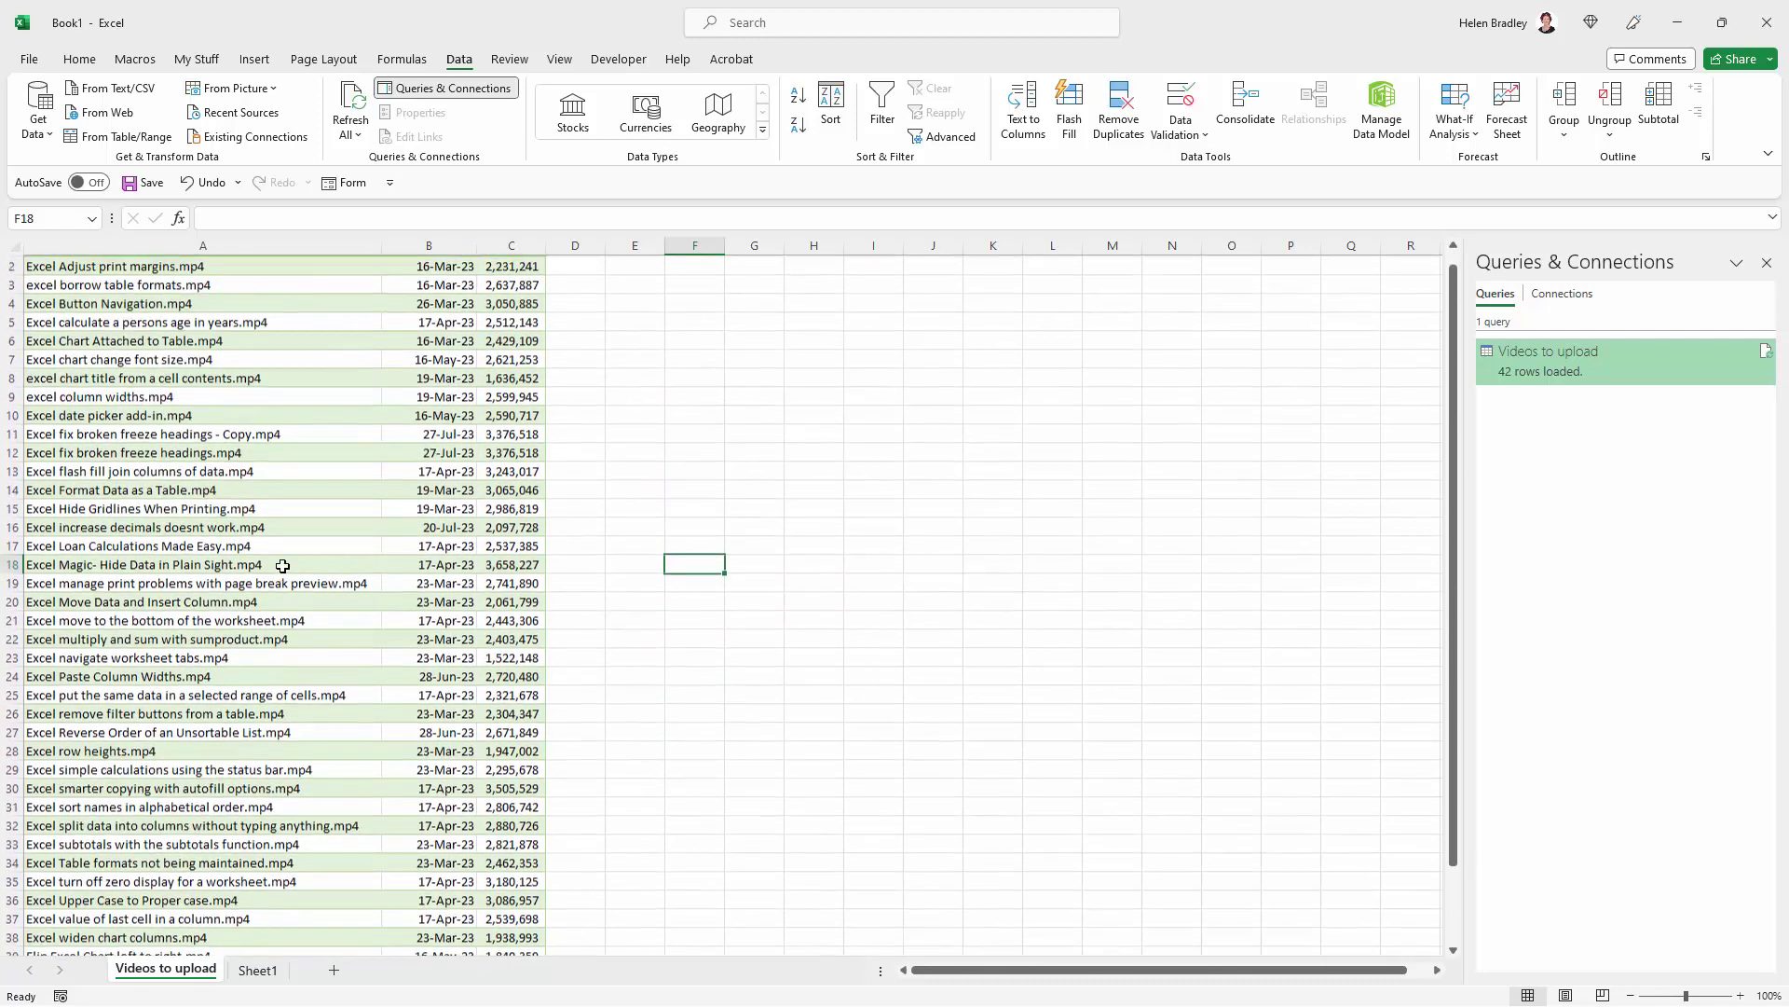
- Close the Queries & Connections pane to show the full refreshed 42-row table
scroll(283, 566, up, 1)
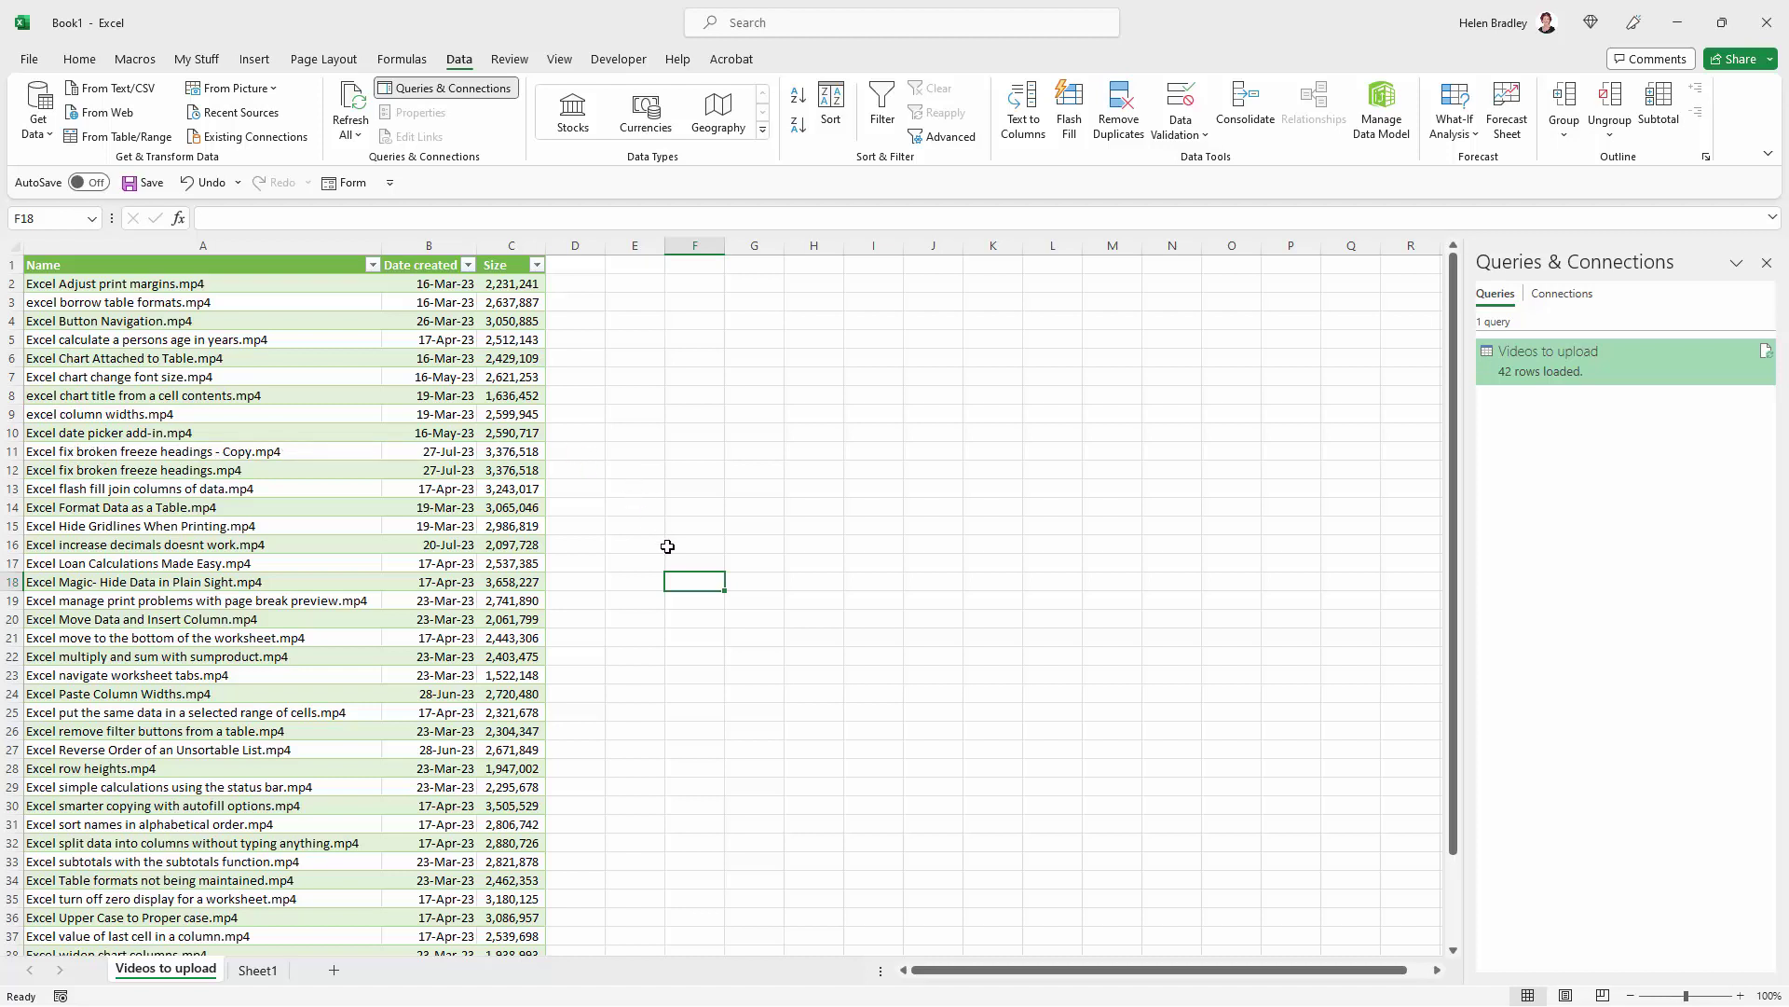
click(1767, 263)
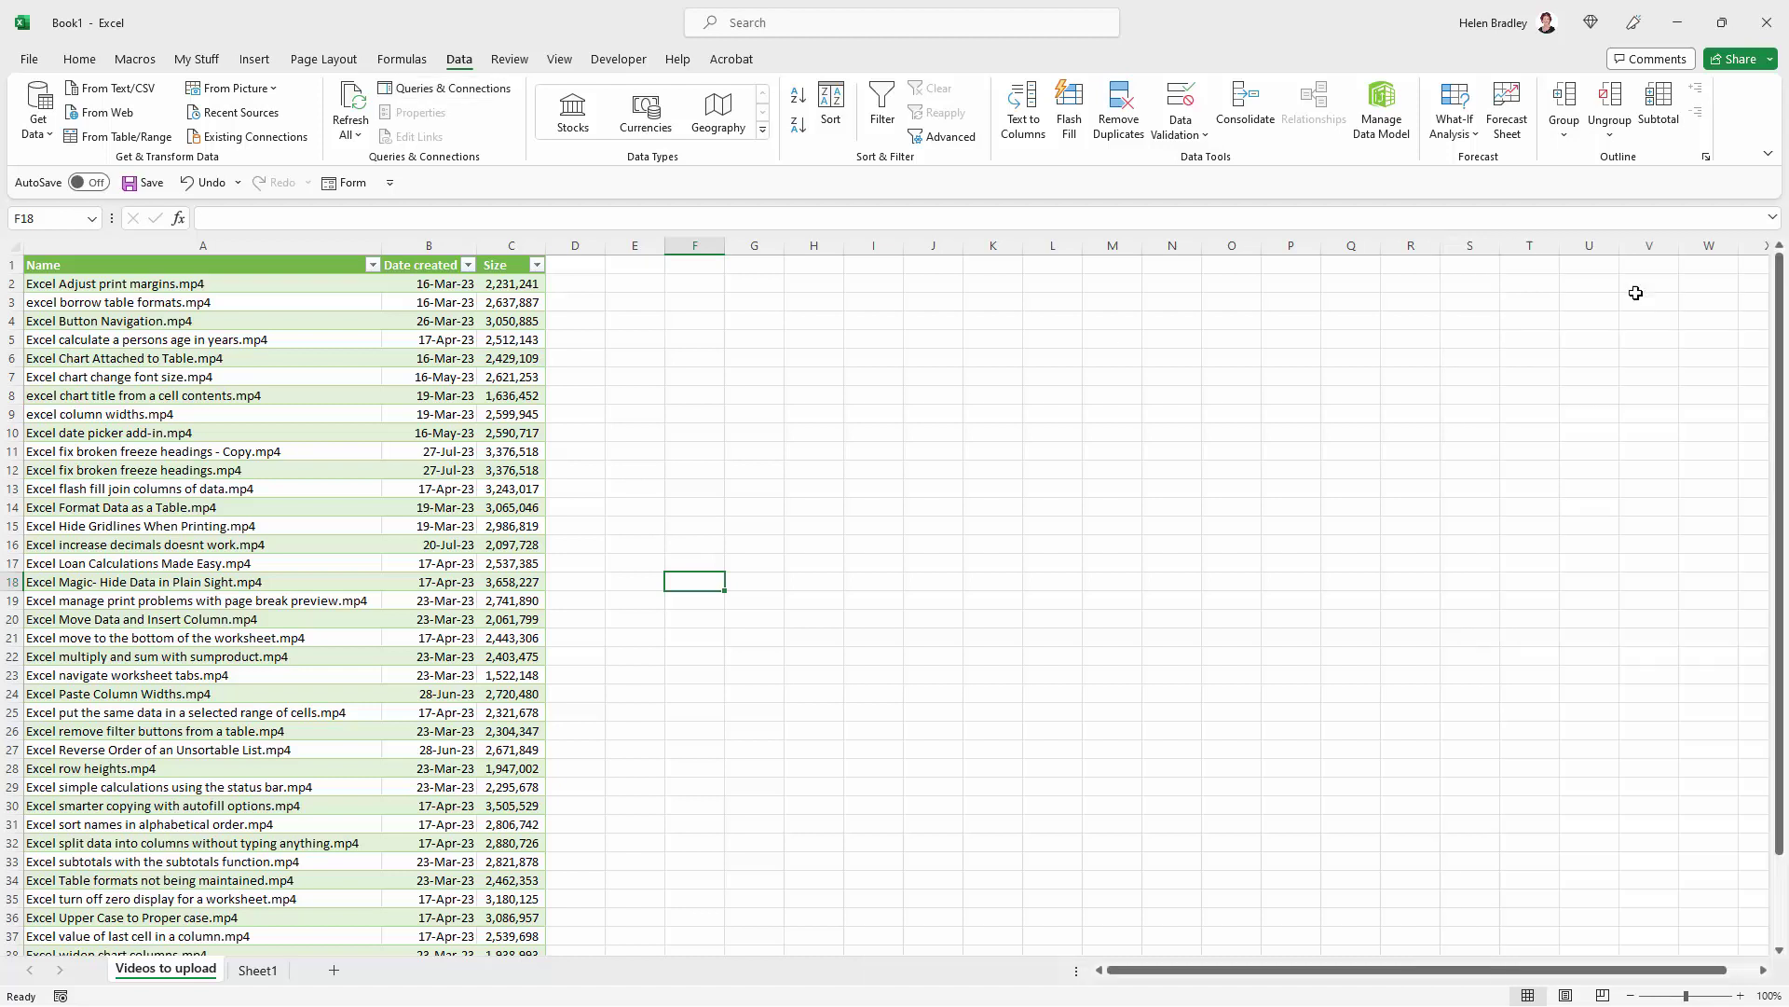